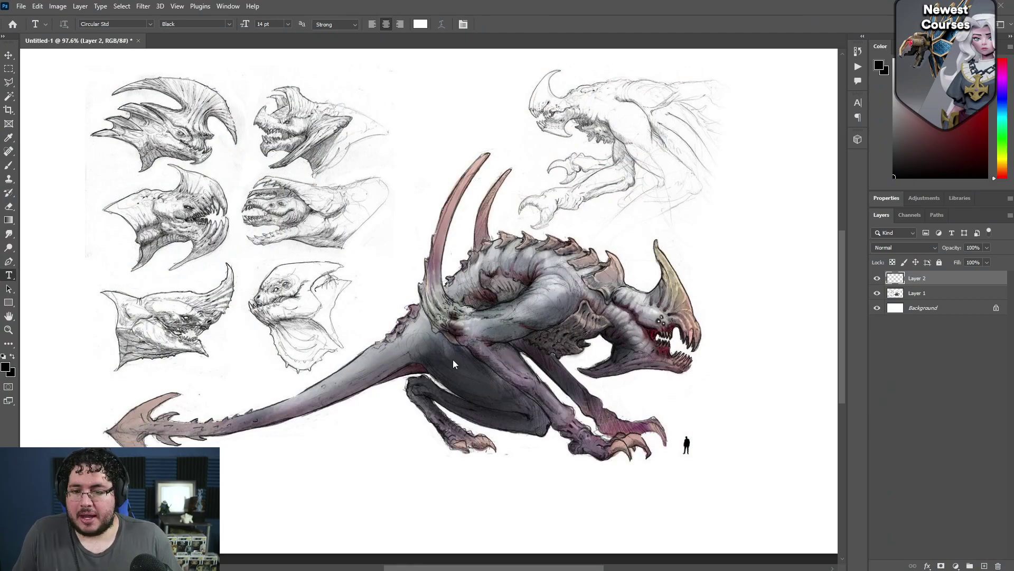
{"action": "scroll", "coordinate": [497, 378], "scroll_direction": "up", "scroll_amount": 2, "text": "alt"}
{"action": "scroll", "coordinate": [496, 378], "scroll_direction": "down", "scroll_amount": 5, "text": "alt"}
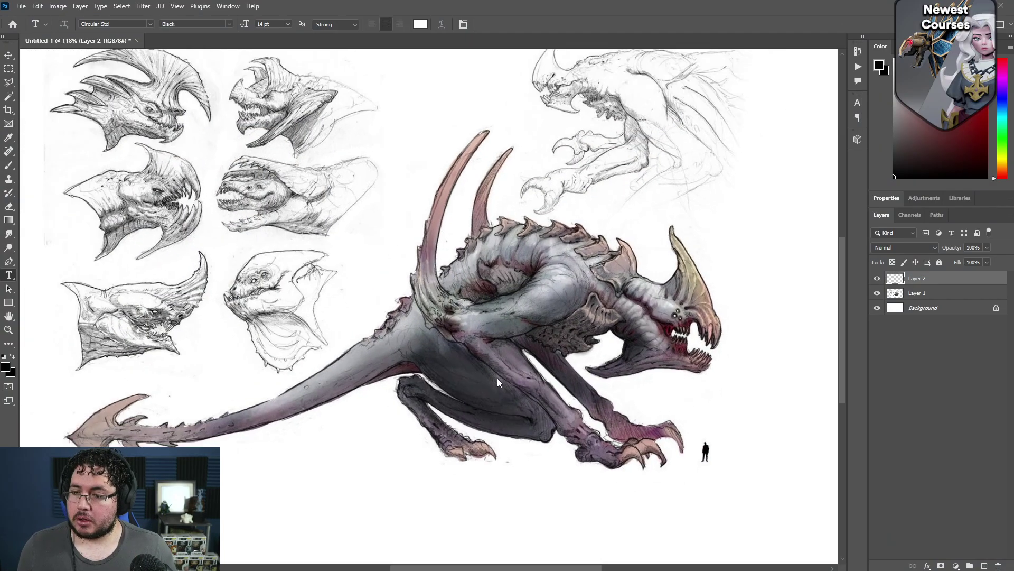
{"action": "scroll", "coordinate": [644, 377], "scroll_direction": "up", "scroll_amount": 3, "text": "alt"}
{"action": "scroll", "coordinate": [643, 377], "scroll_direction": "down", "scroll_amount": 3, "text": "alt"}
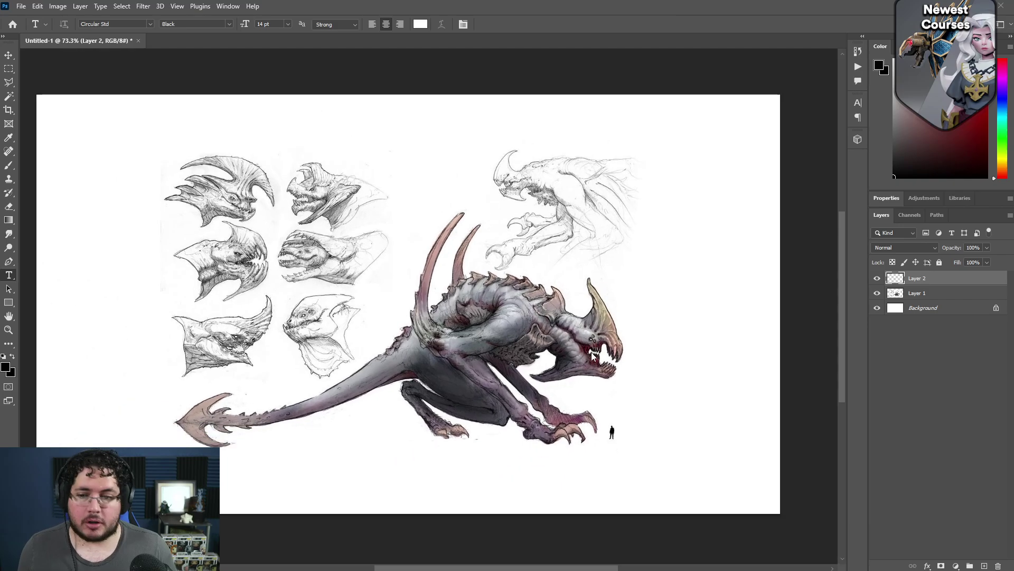
{"action": "key", "text": "alt+Tab"}
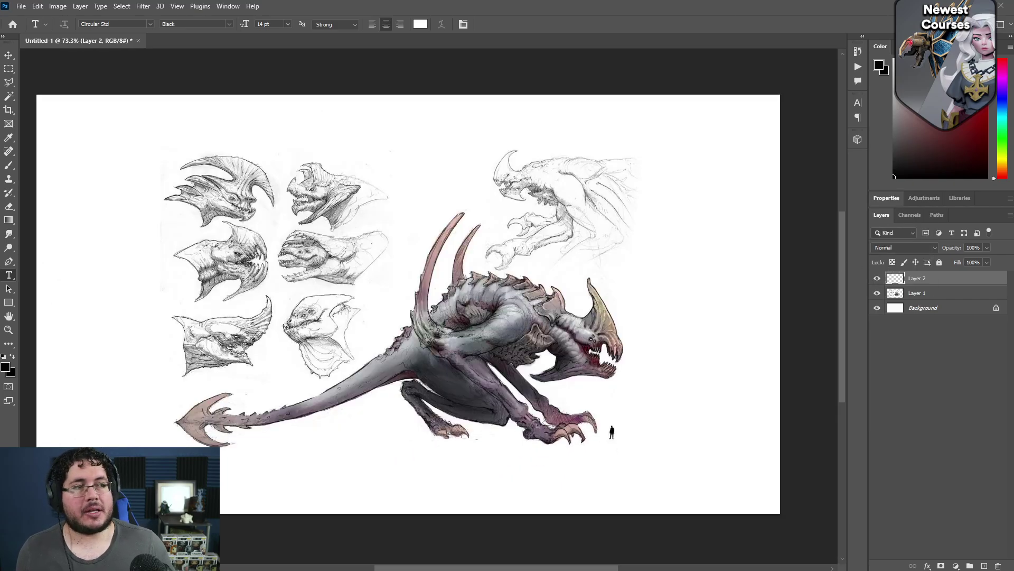
{"action": "scroll", "coordinate": [475, 294], "scroll_direction": "up", "scroll_amount": 3, "text": "alt"}
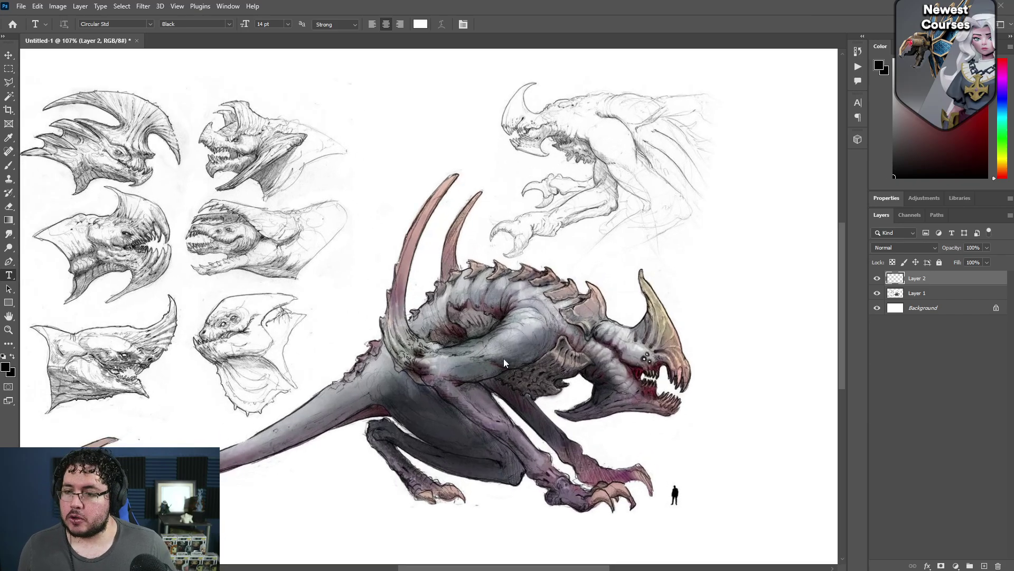
{"action": "left_click_drag", "start_coordinate": [512, 377], "coordinate": [556, 369]}
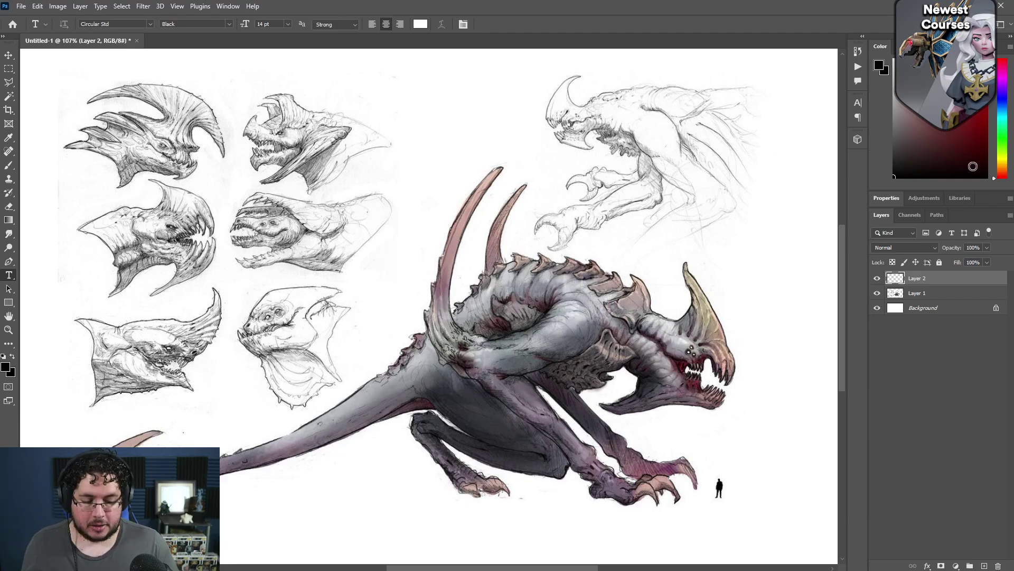
{"action": "key", "text": "XF86AudioLowerVolume"}
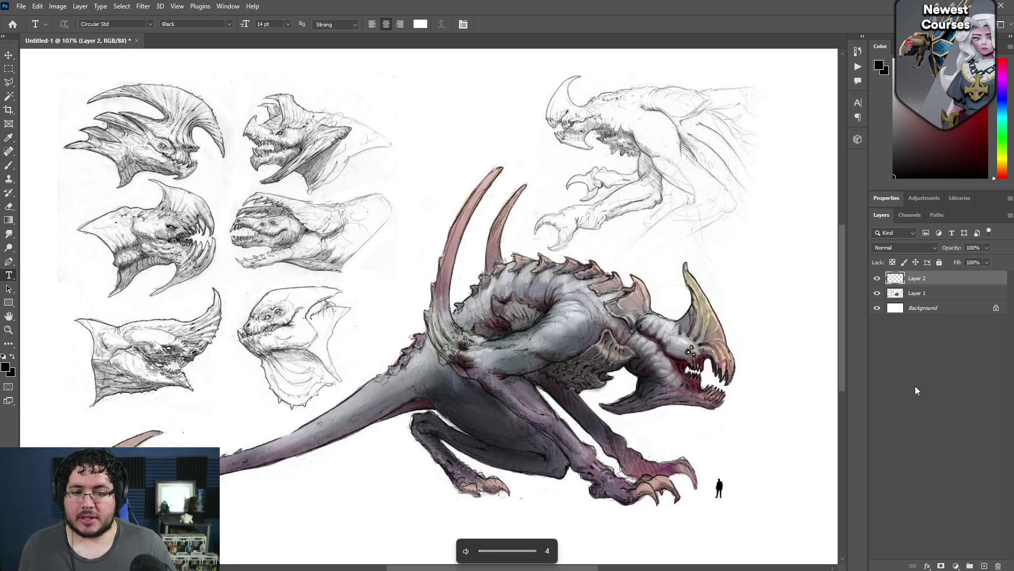
Activate the Brush tool on Layer 2, set the Soft Round brush to 14 px and try a stroke above the creature
{"action": "left_click", "coordinate": [917, 422]}
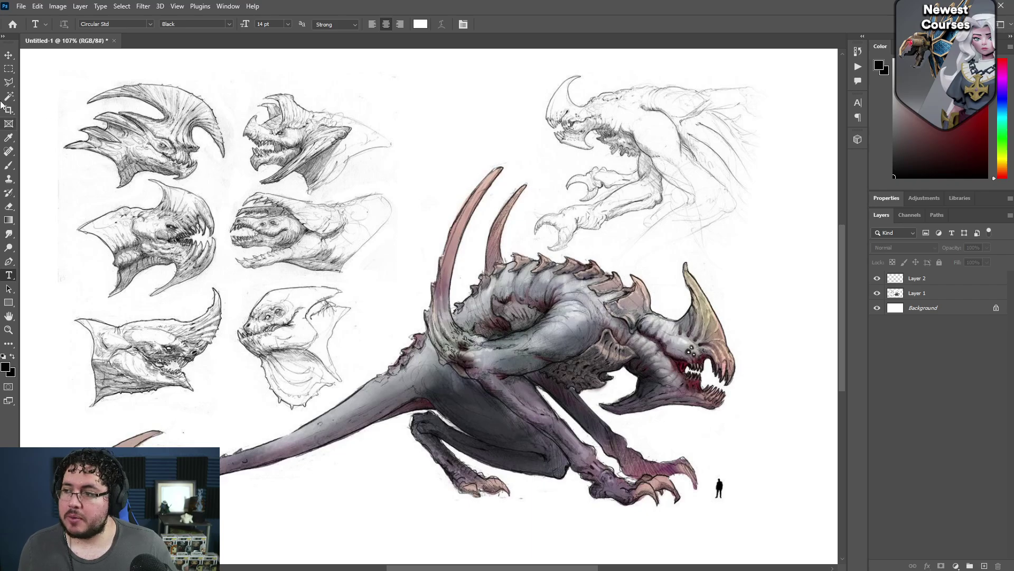
{"action": "left_click", "coordinate": [11, 166]}
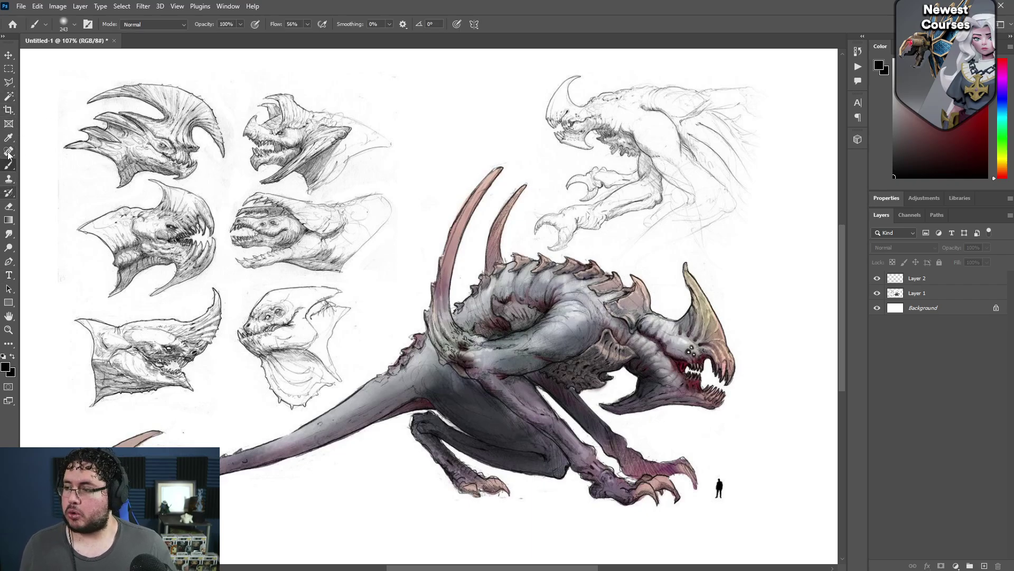
{"action": "left_click", "coordinate": [905, 280]}
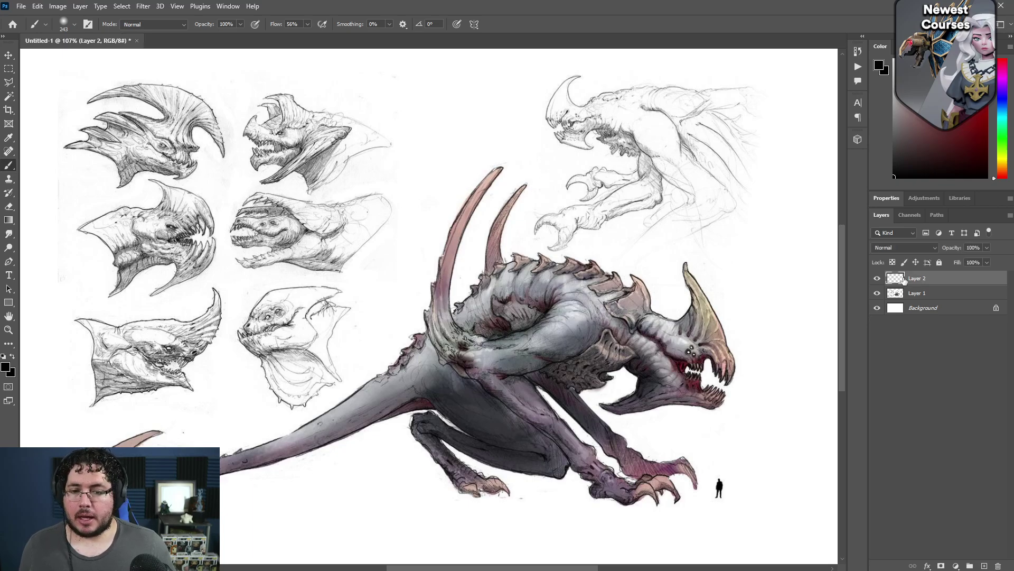
{"action": "right_click", "coordinate": [509, 120]}
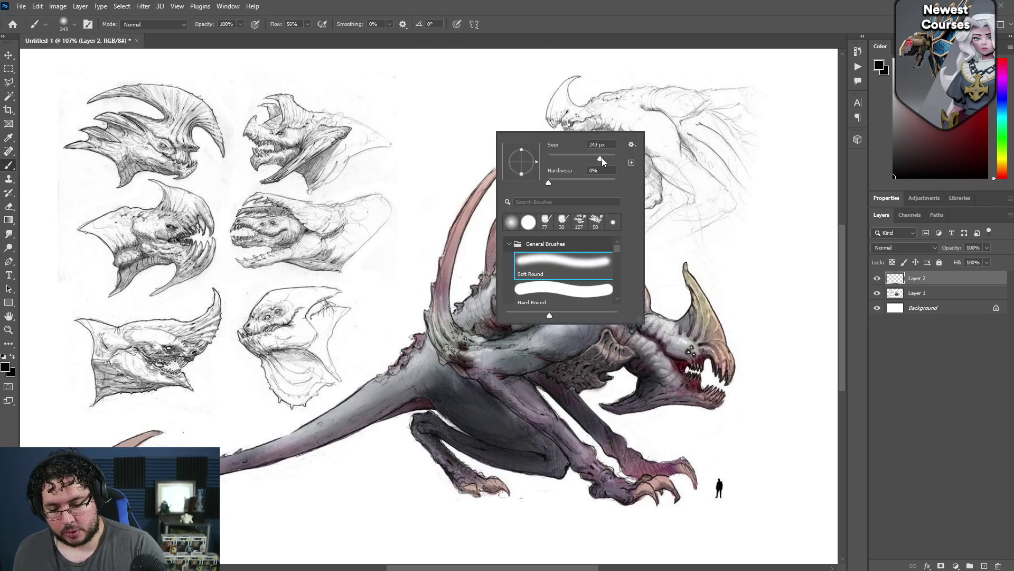
{"action": "left_click_drag", "start_coordinate": [600, 159], "coordinate": [552, 159]}
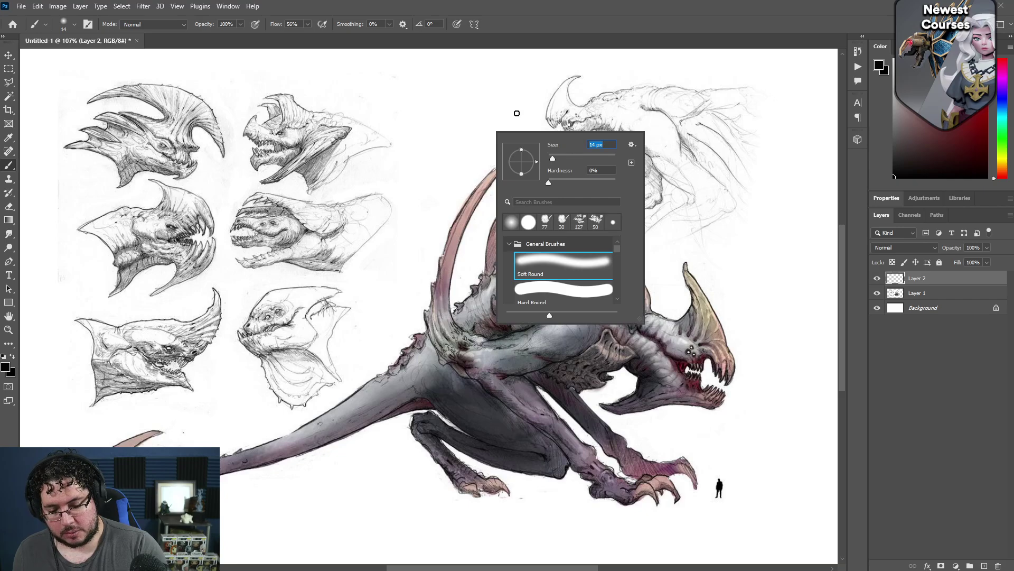
{"action": "left_click_drag", "start_coordinate": [398, 74], "coordinate": [400, 94]}
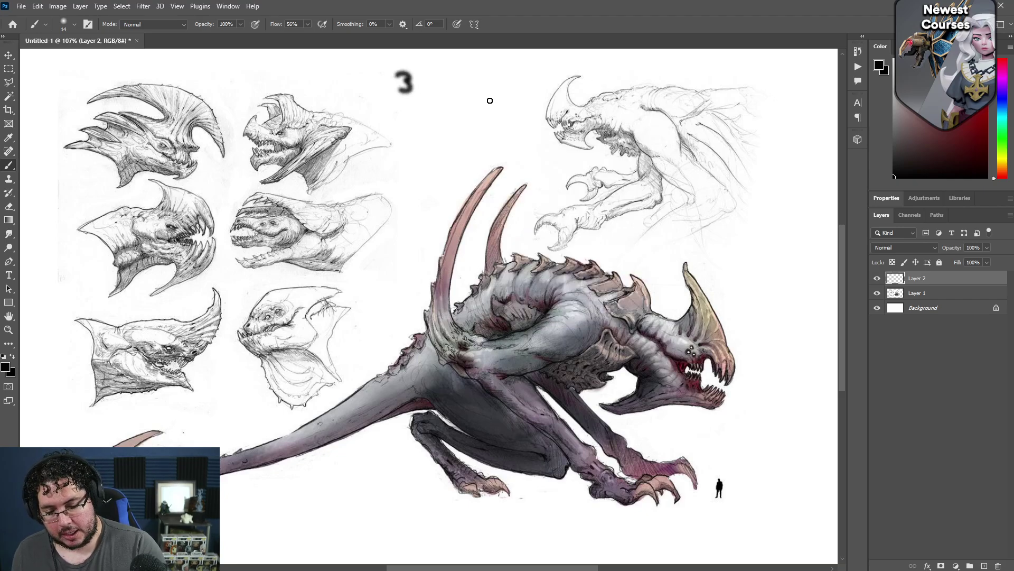
{"action": "key", "text": "ctrl+z"}
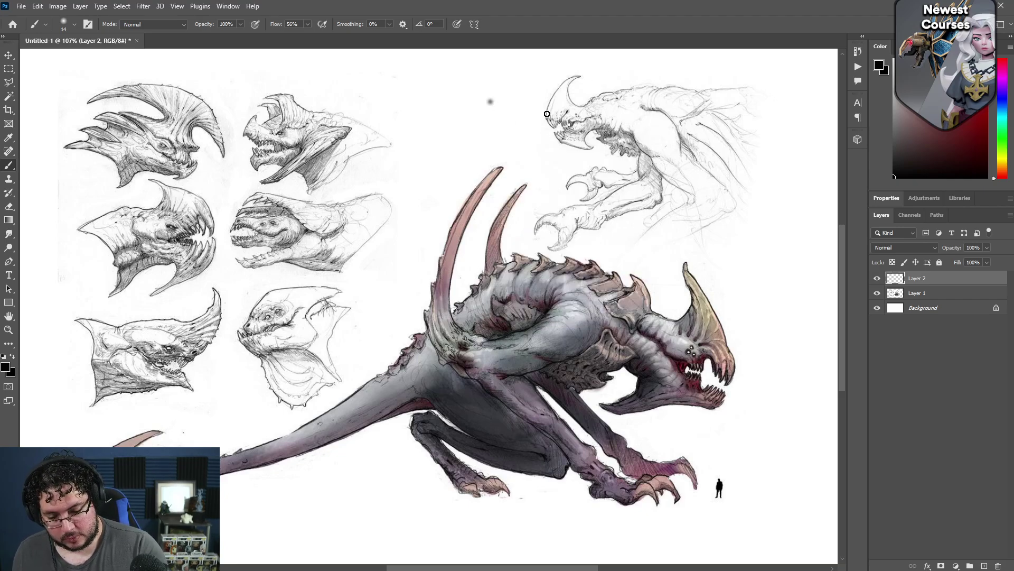
Switch to the Hard Round Pressure Size brush and try a black stroke in the empty area above the creature
{"action": "right_click", "coordinate": [482, 108]}
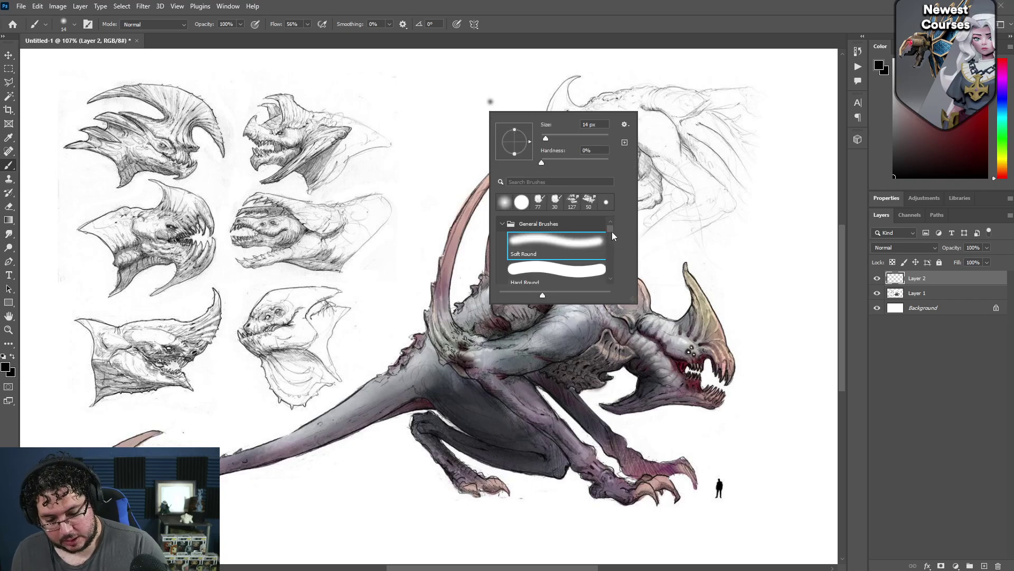
{"action": "left_click_drag", "start_coordinate": [612, 231], "coordinate": [611, 239]}
{"action": "left_click", "coordinate": [597, 271]}
{"action": "left_click_drag", "start_coordinate": [422, 72], "coordinate": [435, 115]}
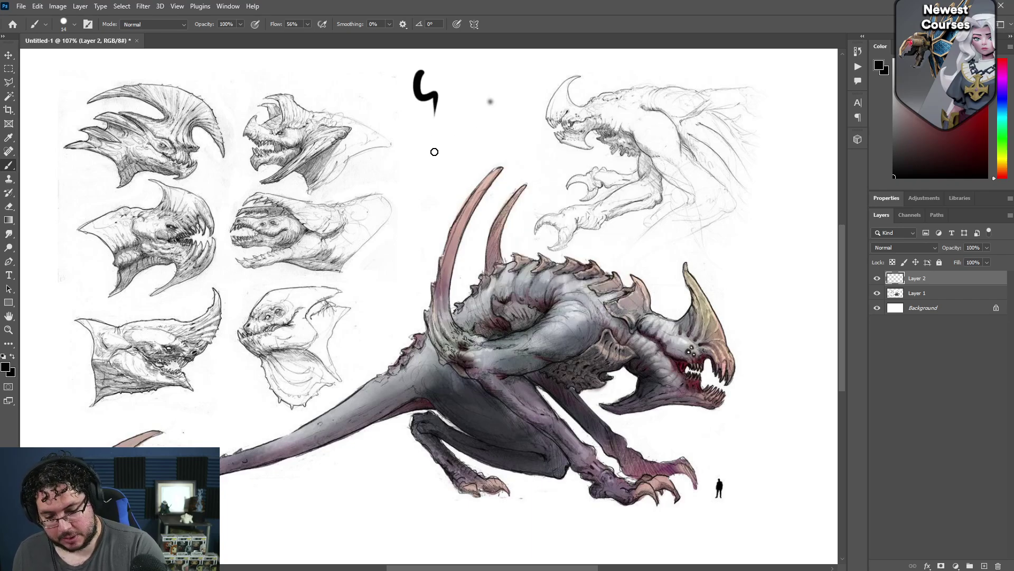
{"action": "key", "text": "ctrl+z"}
Reduce the brush size to 10 px and set the foreground color to bright red
{"action": "right_click", "coordinate": [477, 106]}
{"action": "left_click_drag", "start_coordinate": [535, 132], "coordinate": [531, 131]}
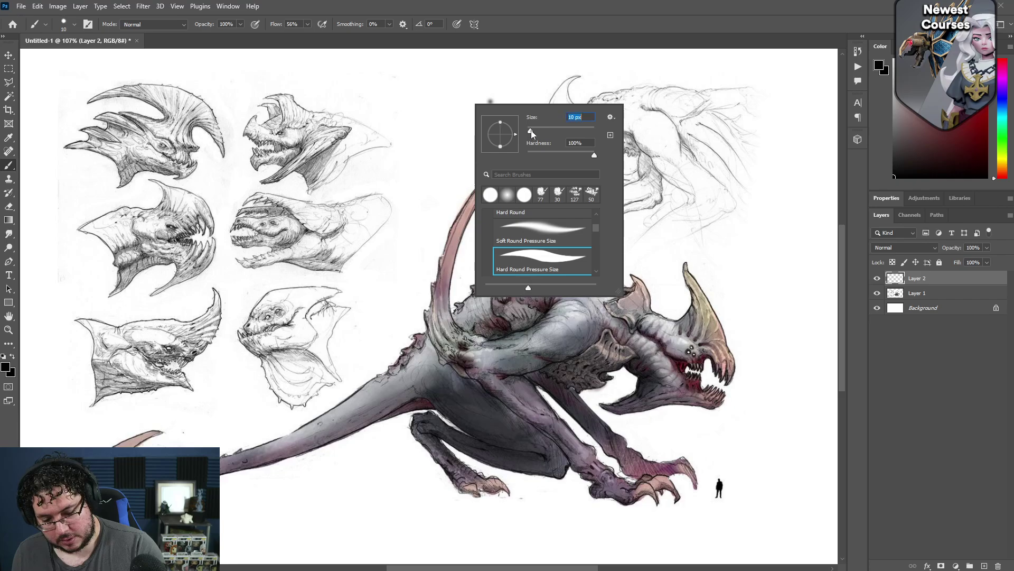
{"action": "left_click_drag", "start_coordinate": [952, 132], "coordinate": [987, 62]}
{"action": "left_click_drag", "start_coordinate": [431, 67], "coordinate": [433, 124]}
{"action": "key", "text": "ctrl+z"}
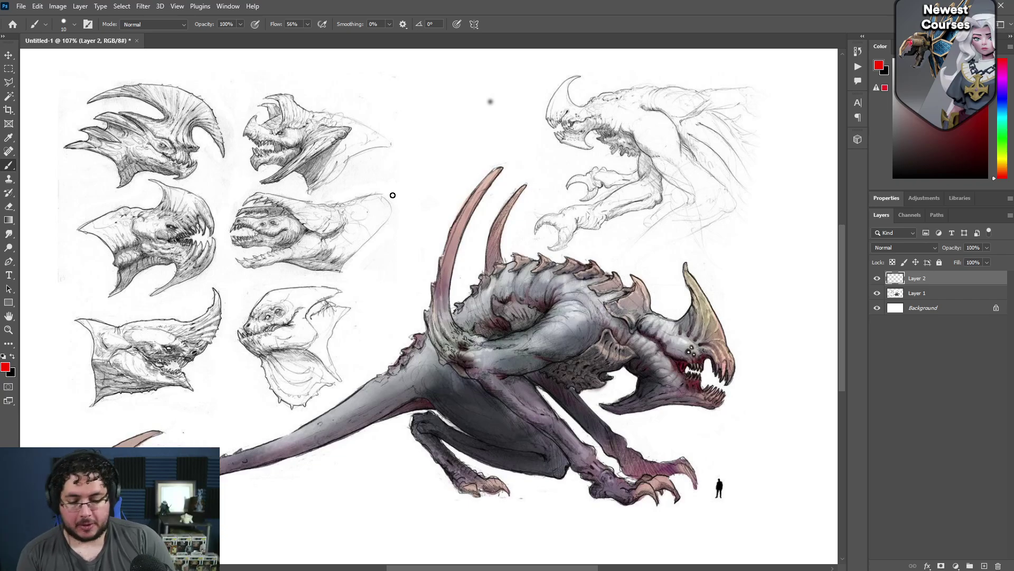
Sketch a large red perspective box enclosing the creature from its head to its tail
{"action": "left_click_drag", "start_coordinate": [658, 197], "coordinate": [656, 486], "text": "shift"}
{"action": "left_click_drag", "start_coordinate": [663, 199], "coordinate": [725, 185]}
{"action": "left_click_drag", "start_coordinate": [741, 168], "coordinate": [723, 457]}
{"action": "left_click_drag", "start_coordinate": [657, 203], "coordinate": [166, 243]}
{"action": "left_click_drag", "start_coordinate": [710, 170], "coordinate": [499, 173]}
{"action": "left_click_drag", "start_coordinate": [393, 180], "coordinate": [89, 228]}
{"action": "left_click_drag", "start_coordinate": [97, 249], "coordinate": [93, 446]}
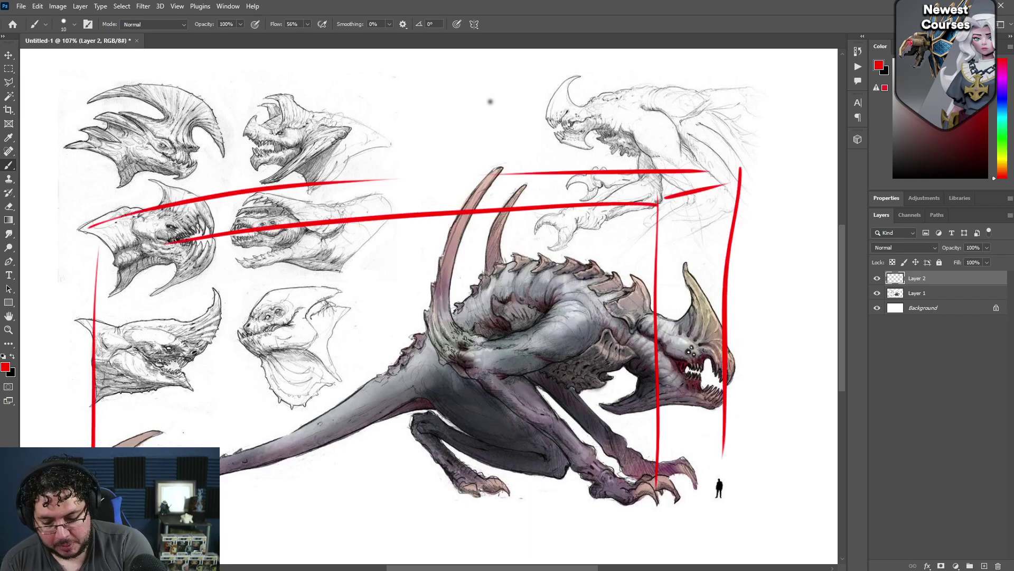
{"action": "left_click_drag", "start_coordinate": [153, 233], "coordinate": [139, 431]}
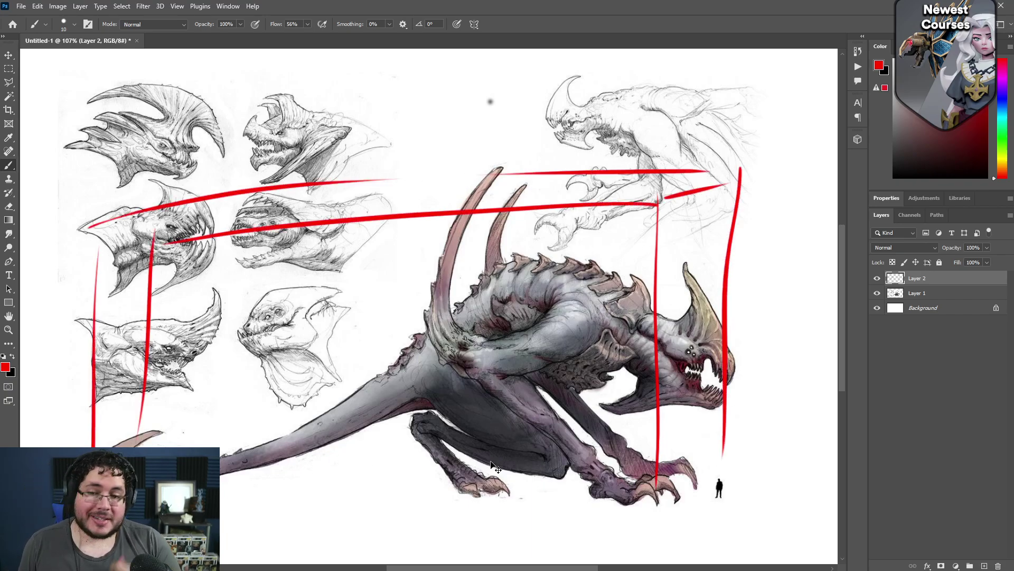
Undo all the red strokes of the perspective box around the creature
{"action": "key", "text": "ctrl+z"}
{"action": "key", "text": "ctrl+z"}
{"action": "key", "text": "ctrl+z"}
{"action": "key", "text": "ctrl+z"}
{"action": "key", "text": "ctrl+z"}
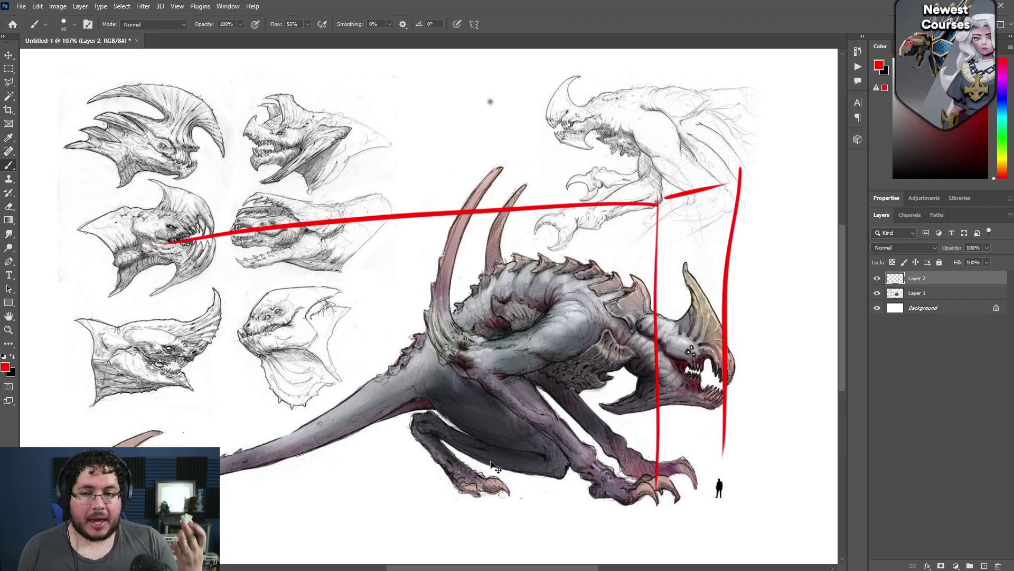
{"action": "key", "text": "ctrl+z"}
{"action": "key", "text": "ctrl+z"}
{"action": "key", "text": "ctrl+z"}
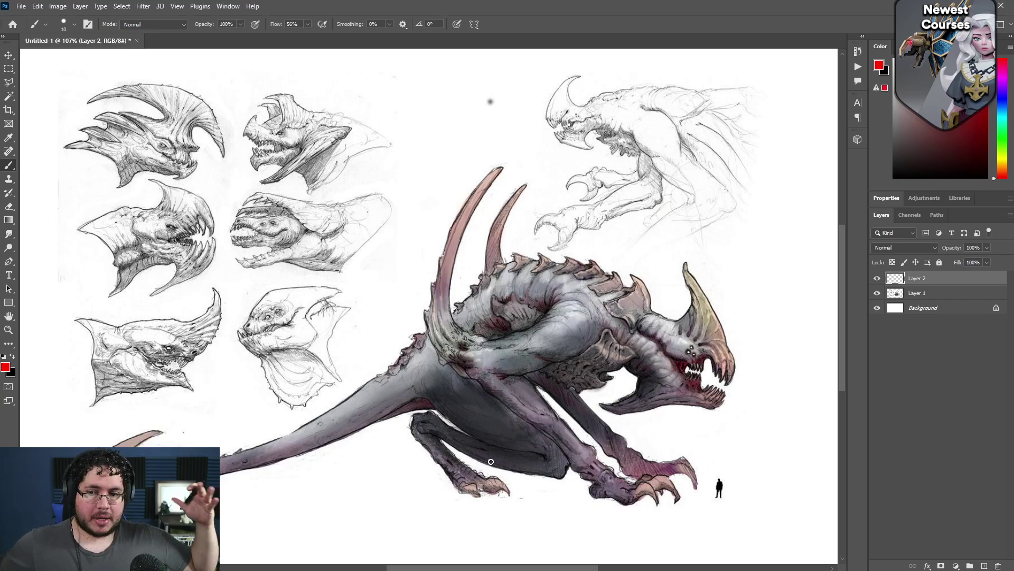
Try crossed diagonal strokes over the head sketches and a flat red frame around the creature, and undo them
{"action": "left_click_drag", "start_coordinate": [167, 247], "coordinate": [253, 340]}
{"action": "left_click_drag", "start_coordinate": [221, 254], "coordinate": [168, 343]}
{"action": "key", "text": "ctrl+z"}
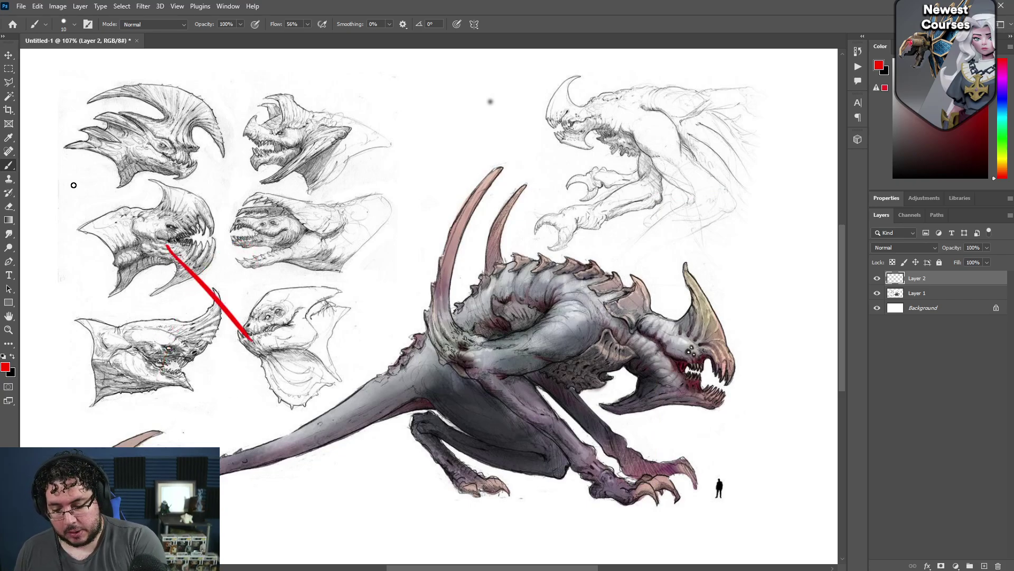
{"action": "mouse_move", "coordinate": [73, 186]}
{"action": "left_mouse_down"}
{"action": "mouse_move", "coordinate": [82, 447]}
{"action": "mouse_move", "coordinate": [607, 178]}
{"action": "mouse_move", "coordinate": [694, 498]}
{"action": "left_mouse_up"}
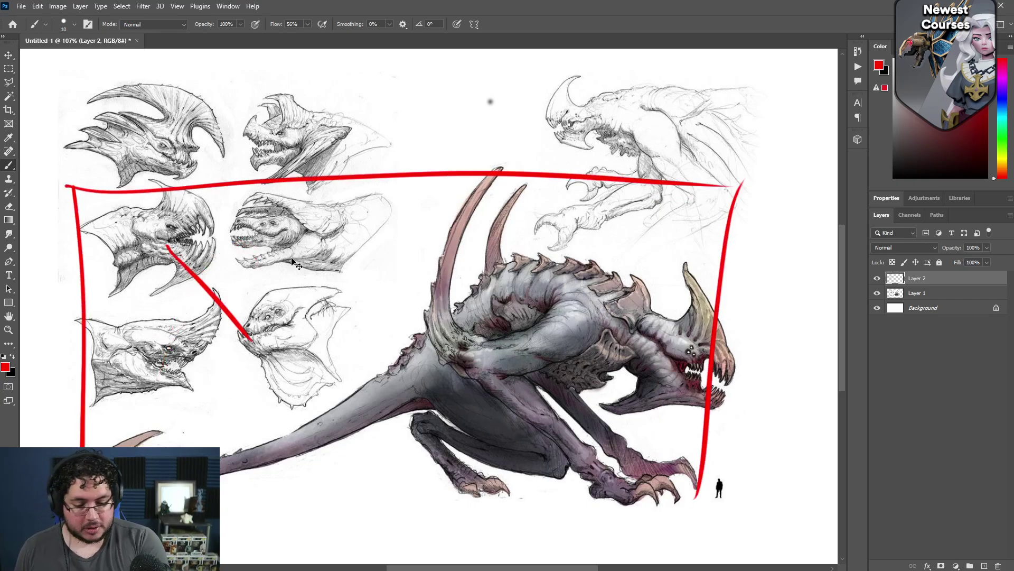
{"action": "key", "text": "ctrl+z"}
{"action": "key", "text": "ctrl+z"}
{"action": "key", "text": "ctrl+z"}
{"action": "key", "text": "ctrl+z"}
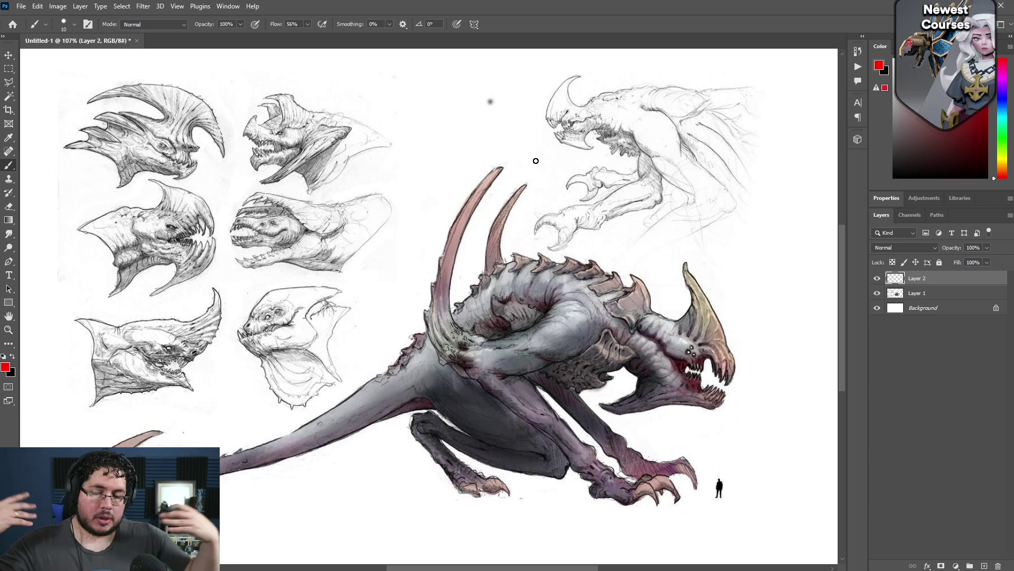
Set the brush size to 5 px and sketch a red cylinder, sphere and cube in a row above the creature
{"action": "right_click", "coordinate": [456, 118]}
{"action": "type", "text": "5"}
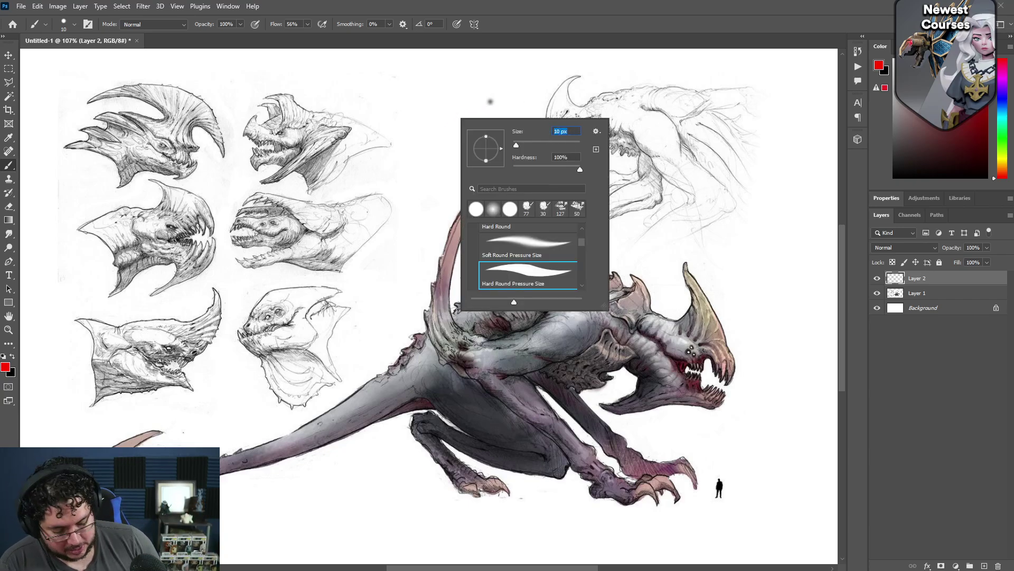
{"action": "key", "text": "Return"}
{"action": "left_click_drag", "start_coordinate": [412, 72], "coordinate": [416, 73]}
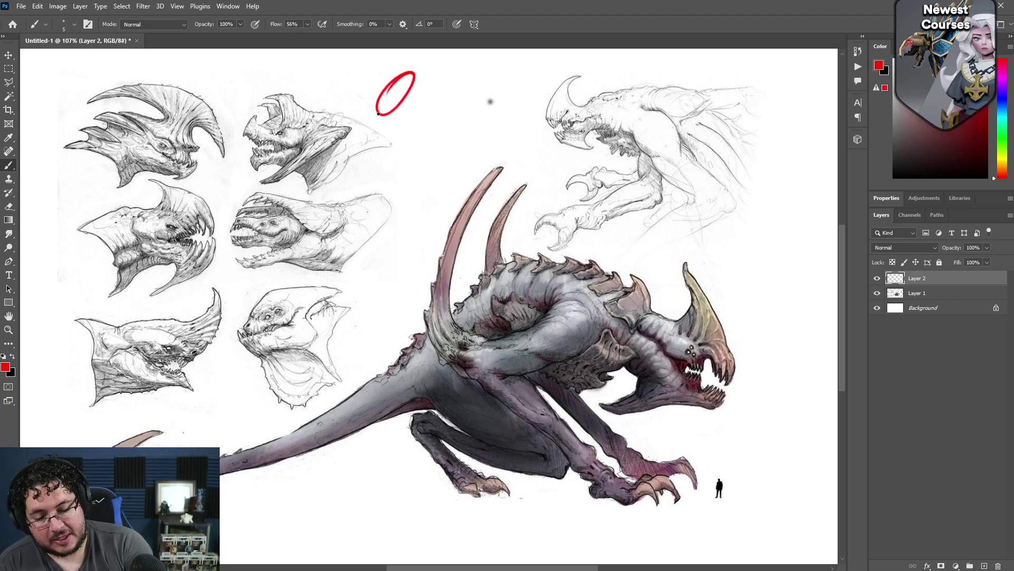
{"action": "left_click_drag", "start_coordinate": [377, 112], "coordinate": [421, 143]}
{"action": "left_click_drag", "start_coordinate": [420, 77], "coordinate": [432, 148]}
{"action": "mouse_move", "coordinate": [507, 79]}
{"action": "left_mouse_down"}
{"action": "mouse_move", "coordinate": [480, 117]}
{"action": "mouse_move", "coordinate": [512, 107]}
{"action": "mouse_move", "coordinate": [540, 116]}
{"action": "left_mouse_up"}
{"action": "mouse_move", "coordinate": [539, 77]}
{"action": "left_mouse_down"}
{"action": "mouse_move", "coordinate": [572, 98]}
{"action": "mouse_move", "coordinate": [589, 81]}
{"action": "mouse_move", "coordinate": [542, 118]}
{"action": "mouse_move", "coordinate": [561, 133]}
{"action": "left_mouse_up"}
{"action": "mouse_move", "coordinate": [592, 81]}
{"action": "left_mouse_down"}
{"action": "mouse_move", "coordinate": [592, 111]}
{"action": "mouse_move", "coordinate": [561, 132]}
{"action": "left_mouse_up"}
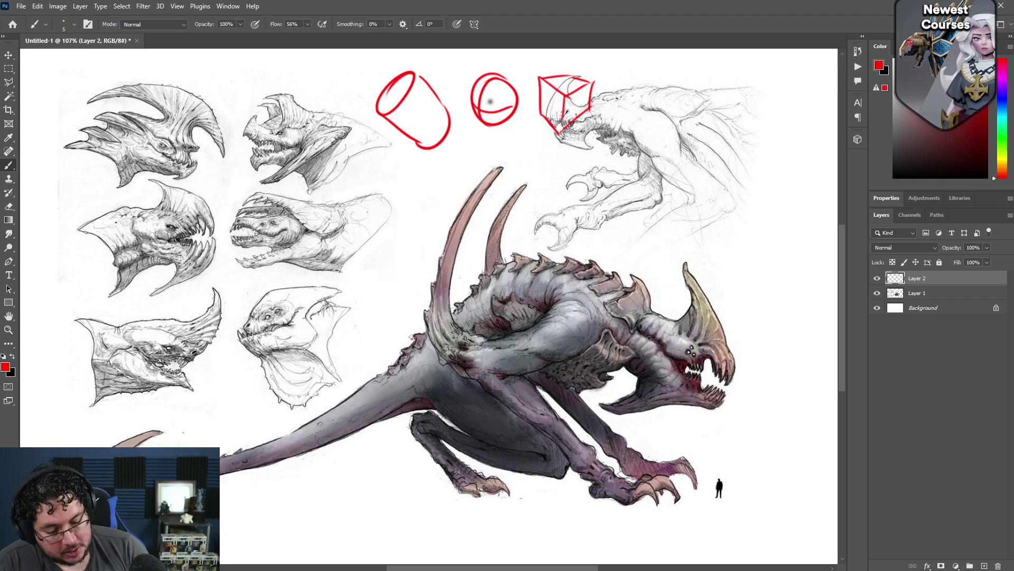
Block out the creature's head in red with a banded cylinder, a circle around the eyes and a triangular horn outline
{"action": "left_click_drag", "start_coordinate": [647, 315], "coordinate": [630, 355]}
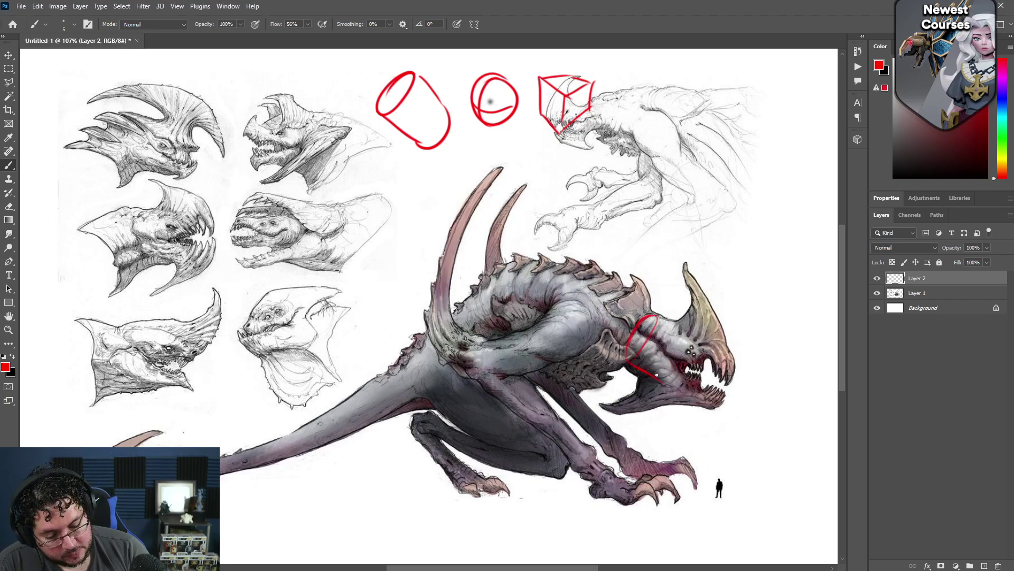
{"action": "mouse_move", "coordinate": [656, 318]}
{"action": "left_mouse_down"}
{"action": "mouse_move", "coordinate": [677, 329]}
{"action": "mouse_move", "coordinate": [681, 354]}
{"action": "mouse_move", "coordinate": [663, 376]}
{"action": "left_mouse_up"}
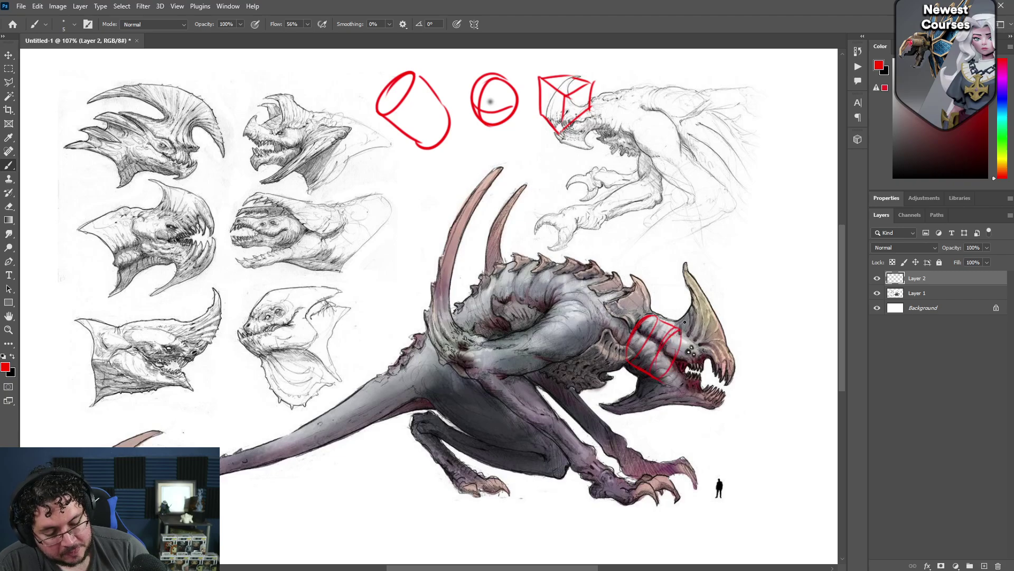
{"action": "mouse_move", "coordinate": [684, 331]}
{"action": "left_mouse_down"}
{"action": "mouse_move", "coordinate": [679, 356]}
{"action": "mouse_move", "coordinate": [703, 352]}
{"action": "left_mouse_up"}
{"action": "left_click_drag", "start_coordinate": [687, 264], "coordinate": [688, 327]}
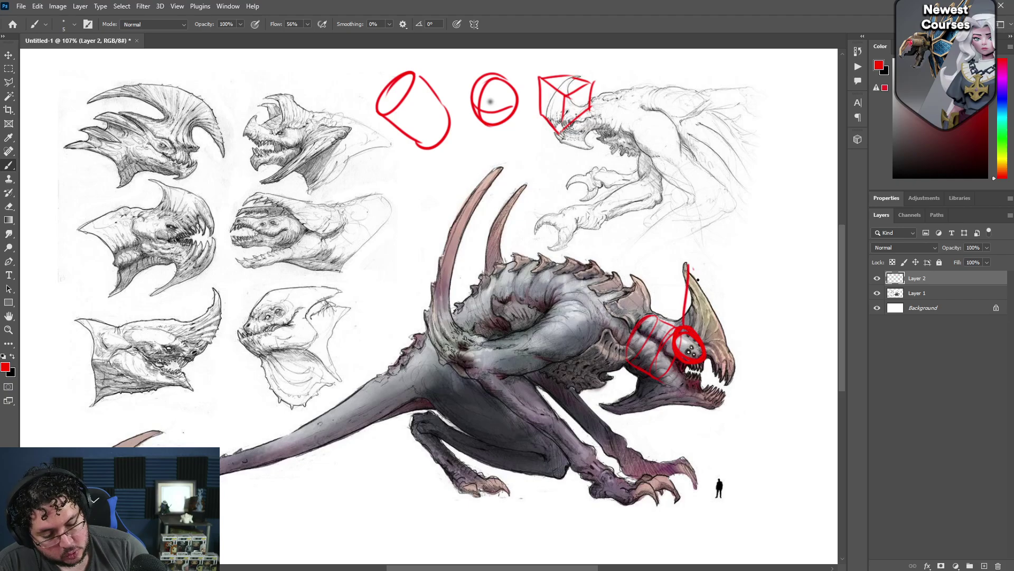
{"action": "mouse_move", "coordinate": [694, 270]}
{"action": "left_mouse_down"}
{"action": "mouse_move", "coordinate": [733, 358]}
{"action": "mouse_move", "coordinate": [708, 370]}
{"action": "mouse_move", "coordinate": [732, 368]}
{"action": "left_mouse_up"}
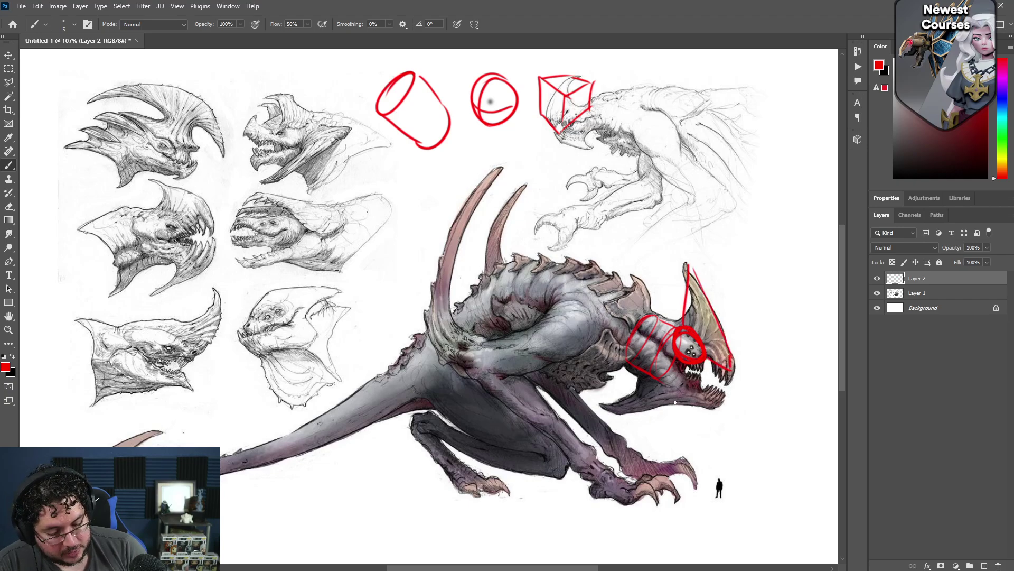
Outline the lower jaw as a red wedge, reinforce the back of the head cylinder and circle the jaw joint
{"action": "mouse_move", "coordinate": [666, 372]}
{"action": "left_mouse_down"}
{"action": "mouse_move", "coordinate": [618, 406]}
{"action": "mouse_move", "coordinate": [720, 401]}
{"action": "mouse_move", "coordinate": [685, 382]}
{"action": "mouse_move", "coordinate": [647, 408]}
{"action": "mouse_move", "coordinate": [617, 411]}
{"action": "left_mouse_up"}
{"action": "left_click_drag", "start_coordinate": [638, 324], "coordinate": [625, 365]}
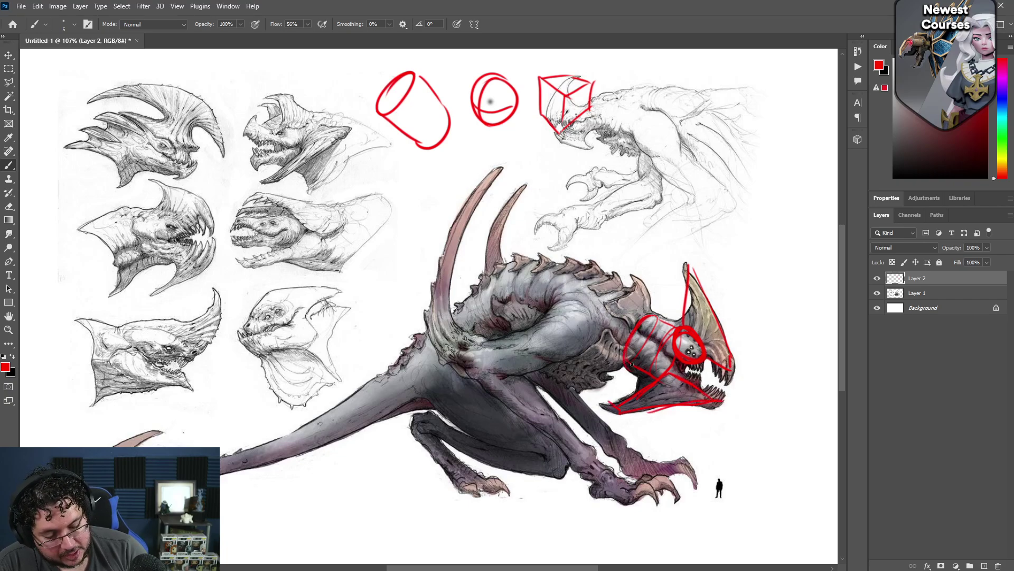
{"action": "mouse_move", "coordinate": [695, 384]}
{"action": "left_mouse_down"}
{"action": "mouse_move", "coordinate": [686, 392]}
{"action": "mouse_move", "coordinate": [682, 373]}
{"action": "left_mouse_up"}
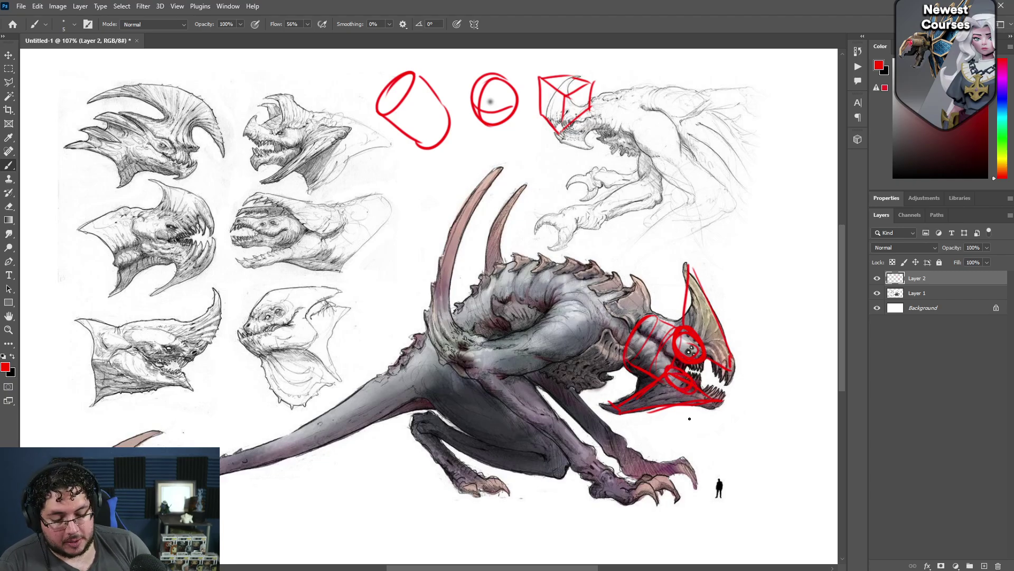
Draw a turquoise circle for the ribcage and a purple circle with connecting lines for the pelvis on the creature's torso
{"action": "left_click", "coordinate": [1002, 122]}
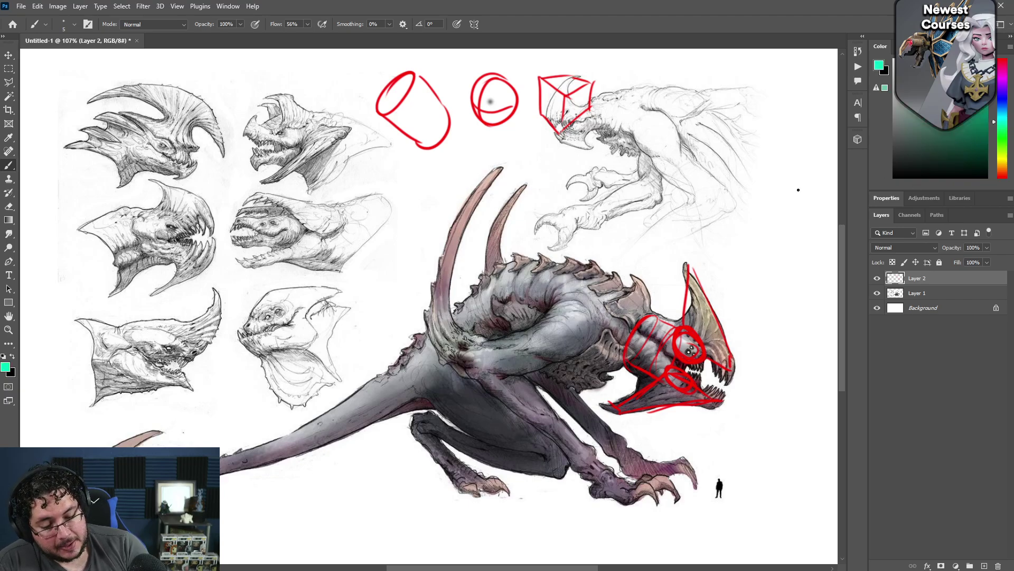
{"action": "mouse_move", "coordinate": [532, 300]}
{"action": "left_mouse_down"}
{"action": "mouse_move", "coordinate": [608, 275]}
{"action": "mouse_move", "coordinate": [613, 282]}
{"action": "mouse_move", "coordinate": [581, 264]}
{"action": "mouse_move", "coordinate": [589, 372]}
{"action": "mouse_move", "coordinate": [663, 328]}
{"action": "mouse_move", "coordinate": [612, 346]}
{"action": "mouse_move", "coordinate": [635, 327]}
{"action": "left_mouse_up"}
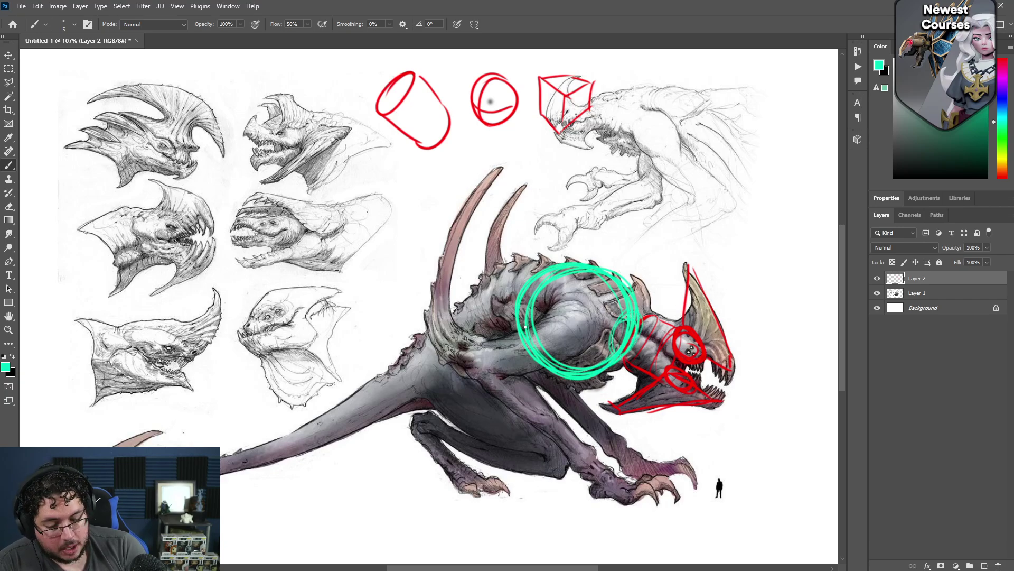
{"action": "left_click", "coordinate": [1002, 91]}
{"action": "mouse_move", "coordinate": [472, 318]}
{"action": "left_mouse_down"}
{"action": "mouse_move", "coordinate": [425, 379]}
{"action": "mouse_move", "coordinate": [422, 343]}
{"action": "mouse_move", "coordinate": [484, 370]}
{"action": "mouse_move", "coordinate": [465, 343]}
{"action": "mouse_move", "coordinate": [489, 278]}
{"action": "left_mouse_up"}
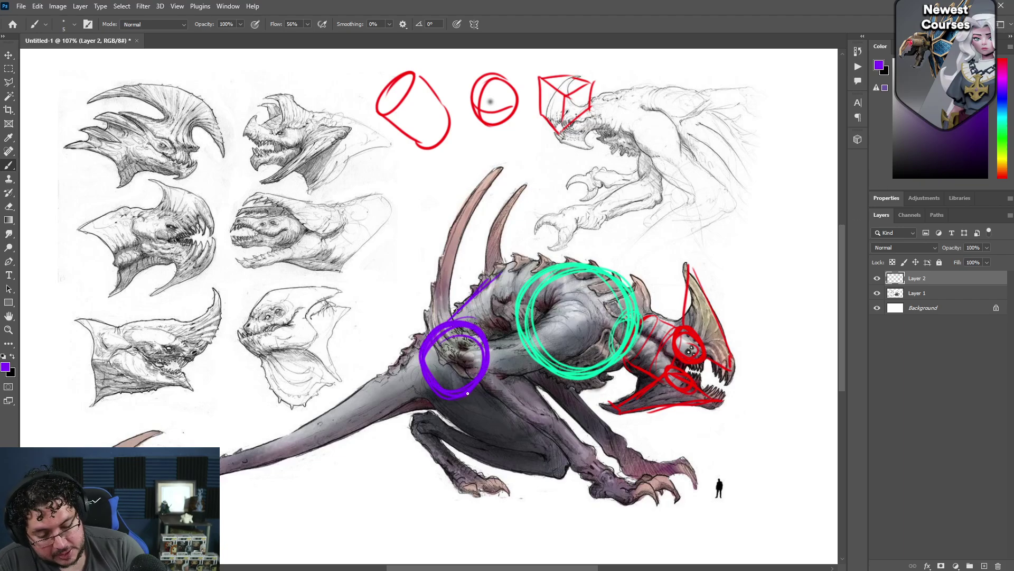
{"action": "left_click_drag", "start_coordinate": [474, 388], "coordinate": [506, 365]}
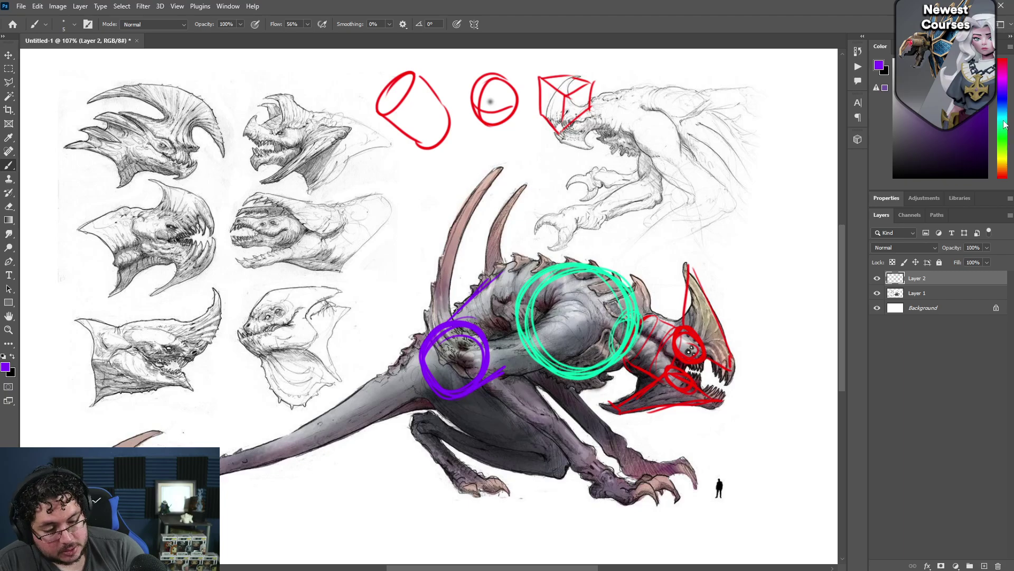
Join the pelvis and ribcage circles with a turquoise cylinder, drawing its upper and lower edges and curved cross-section lines
{"action": "left_click", "coordinate": [1003, 121]}
{"action": "left_click", "coordinate": [913, 163]}
{"action": "left_click_drag", "start_coordinate": [485, 274], "coordinate": [547, 269]}
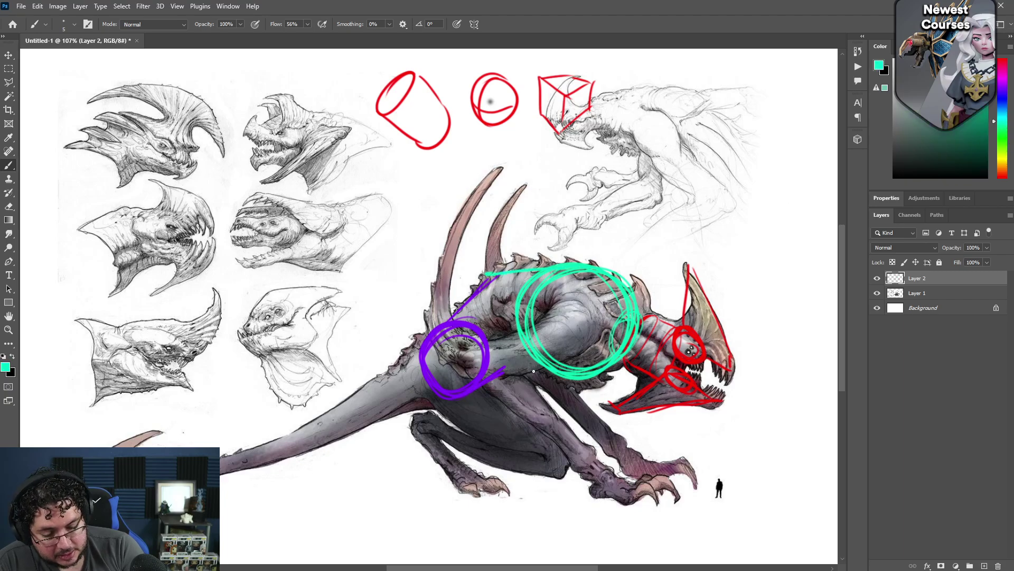
{"action": "left_click_drag", "start_coordinate": [504, 365], "coordinate": [544, 367]}
{"action": "mouse_move", "coordinate": [493, 285]}
{"action": "left_mouse_down"}
{"action": "mouse_move", "coordinate": [495, 342]}
{"action": "mouse_move", "coordinate": [508, 363]}
{"action": "mouse_move", "coordinate": [493, 272]}
{"action": "left_mouse_up"}
{"action": "left_click_drag", "start_coordinate": [466, 317], "coordinate": [486, 370]}
{"action": "mouse_move", "coordinate": [476, 291]}
{"action": "left_mouse_down"}
{"action": "mouse_move", "coordinate": [472, 343]}
{"action": "mouse_move", "coordinate": [533, 372]}
{"action": "left_mouse_up"}
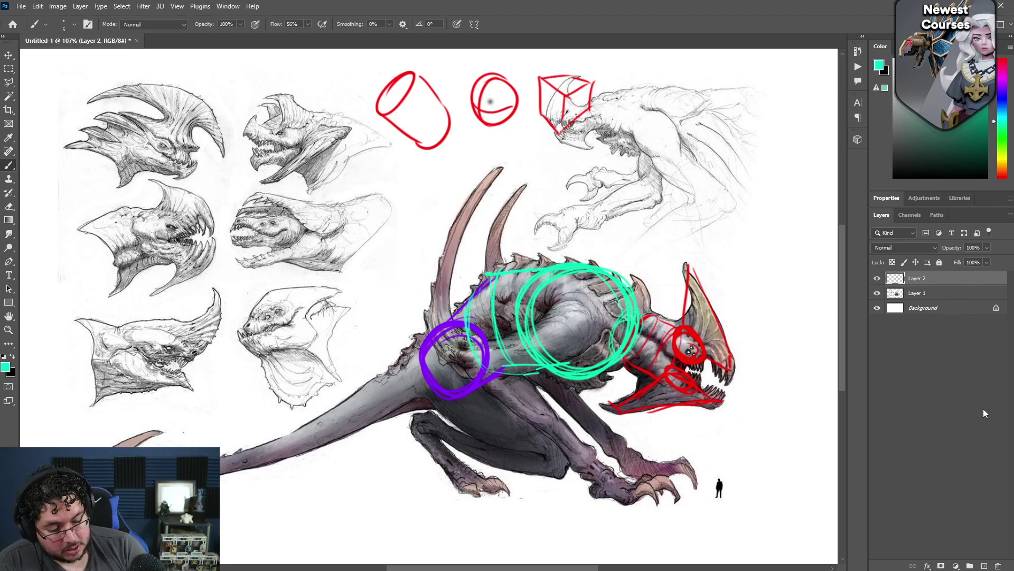
Lower Layer 2's opacity to 51% and add two new empty layers above it
{"action": "left_click_drag", "start_coordinate": [955, 250], "coordinate": [946, 251]}
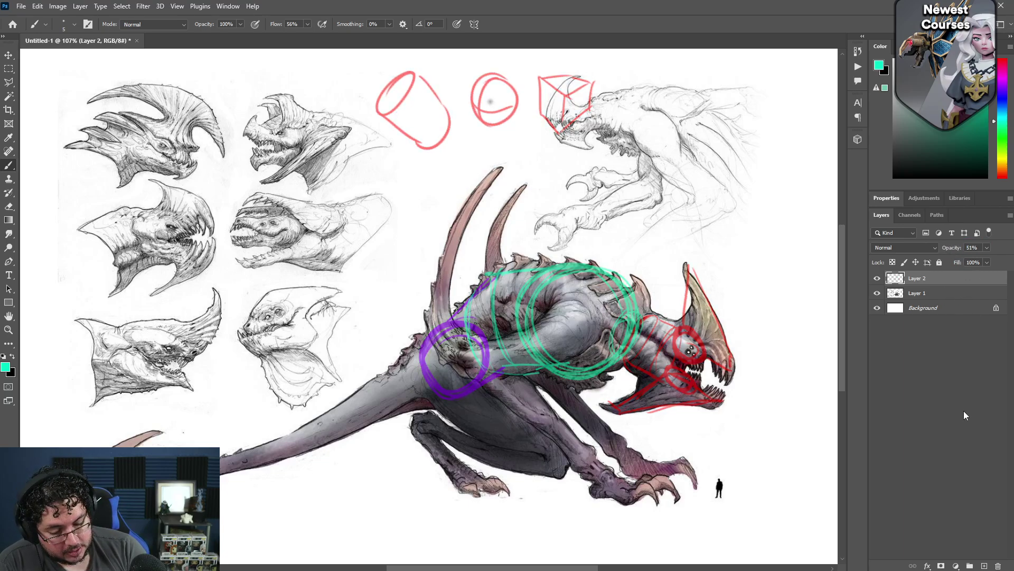
{"action": "left_click", "coordinate": [984, 564]}
{"action": "left_click", "coordinate": [984, 564]}
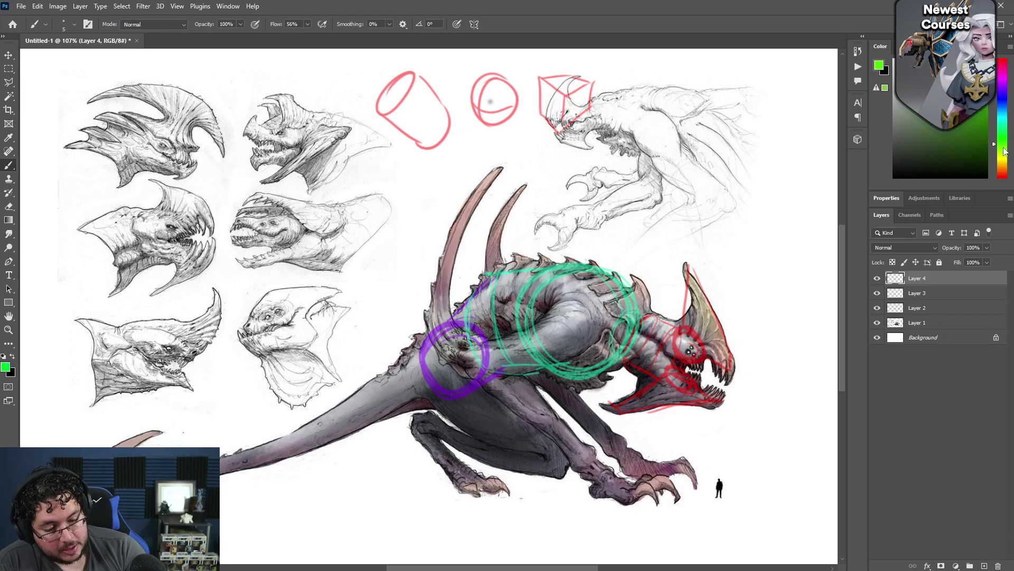
Block out the near front arm in yellow with joint circles, tapered limb segments and a boxy hand, checking it with Layer 1 briefly hidden
{"action": "left_click", "coordinate": [997, 156]}
{"action": "mouse_move", "coordinate": [555, 309]}
{"action": "left_mouse_down"}
{"action": "mouse_move", "coordinate": [570, 346]}
{"action": "mouse_move", "coordinate": [597, 317]}
{"action": "mouse_move", "coordinate": [557, 311]}
{"action": "mouse_move", "coordinate": [565, 340]}
{"action": "mouse_move", "coordinate": [470, 350]}
{"action": "mouse_move", "coordinate": [497, 373]}
{"action": "mouse_move", "coordinate": [549, 365]}
{"action": "mouse_move", "coordinate": [502, 376]}
{"action": "mouse_move", "coordinate": [475, 353]}
{"action": "mouse_move", "coordinate": [478, 373]}
{"action": "mouse_move", "coordinate": [491, 349]}
{"action": "mouse_move", "coordinate": [496, 372]}
{"action": "mouse_move", "coordinate": [608, 472]}
{"action": "mouse_move", "coordinate": [594, 475]}
{"action": "mouse_move", "coordinate": [526, 376]}
{"action": "mouse_move", "coordinate": [584, 485]}
{"action": "left_mouse_up"}
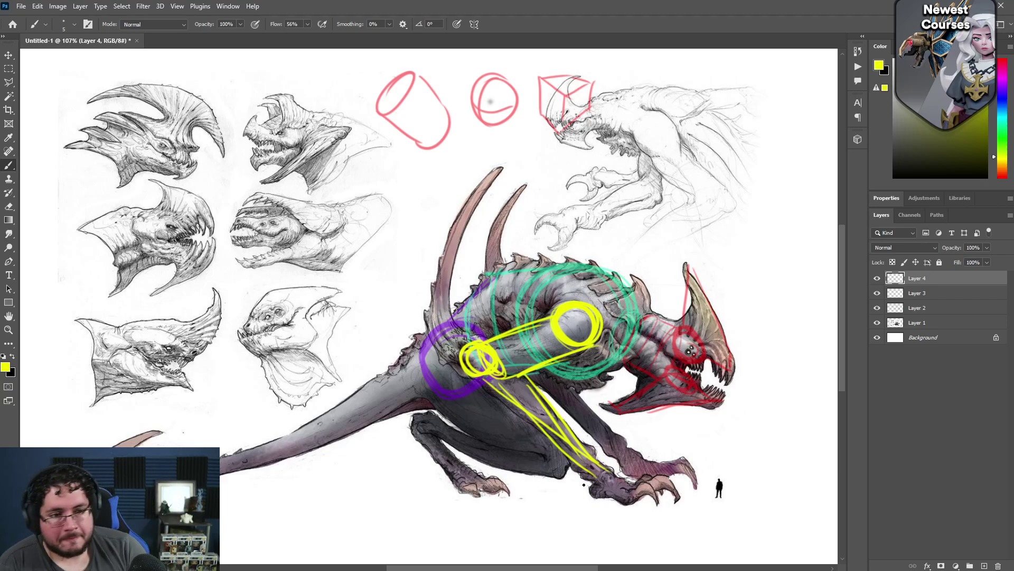
{"action": "mouse_move", "coordinate": [603, 470]}
{"action": "left_mouse_down"}
{"action": "mouse_move", "coordinate": [595, 489]}
{"action": "mouse_move", "coordinate": [654, 496]}
{"action": "left_mouse_up"}
{"action": "mouse_move", "coordinate": [597, 475]}
{"action": "left_mouse_down"}
{"action": "mouse_move", "coordinate": [668, 478]}
{"action": "mouse_move", "coordinate": [658, 502]}
{"action": "mouse_move", "coordinate": [647, 482]}
{"action": "mouse_move", "coordinate": [643, 491]}
{"action": "left_mouse_up"}
{"action": "mouse_move", "coordinate": [603, 348]}
{"action": "left_mouse_down"}
{"action": "mouse_move", "coordinate": [575, 371]}
{"action": "mouse_move", "coordinate": [588, 357]}
{"action": "left_mouse_up"}
{"action": "left_click_drag", "start_coordinate": [541, 383], "coordinate": [598, 419]}
{"action": "left_click_drag", "start_coordinate": [560, 396], "coordinate": [587, 422]}
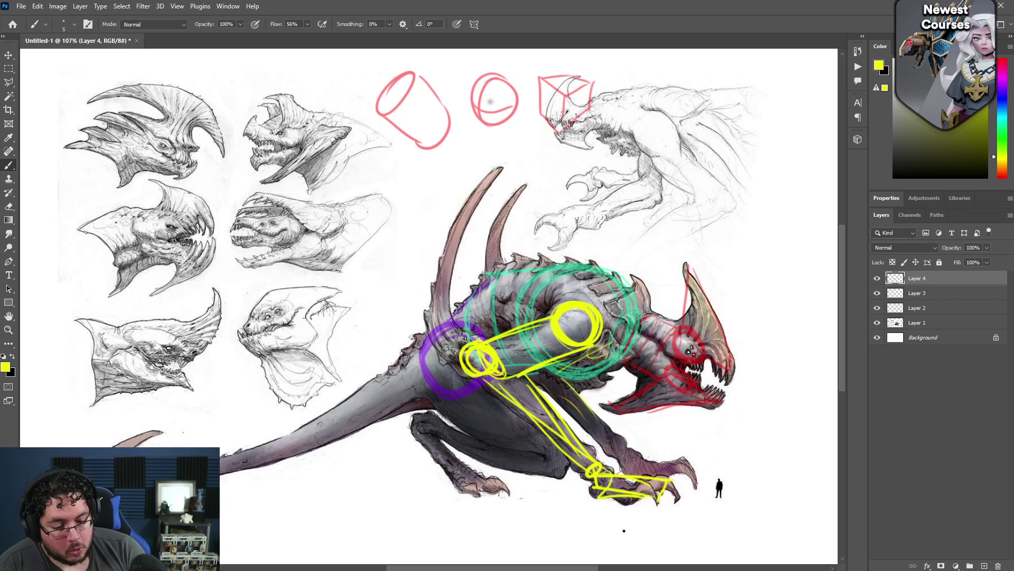
{"action": "left_click", "coordinate": [877, 323]}
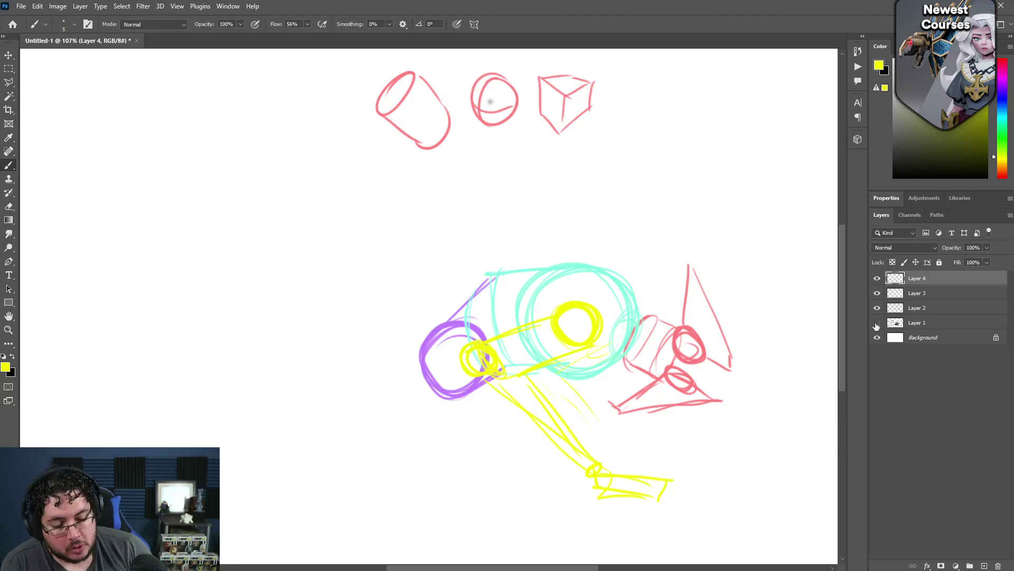
{"action": "left_click", "coordinate": [877, 322]}
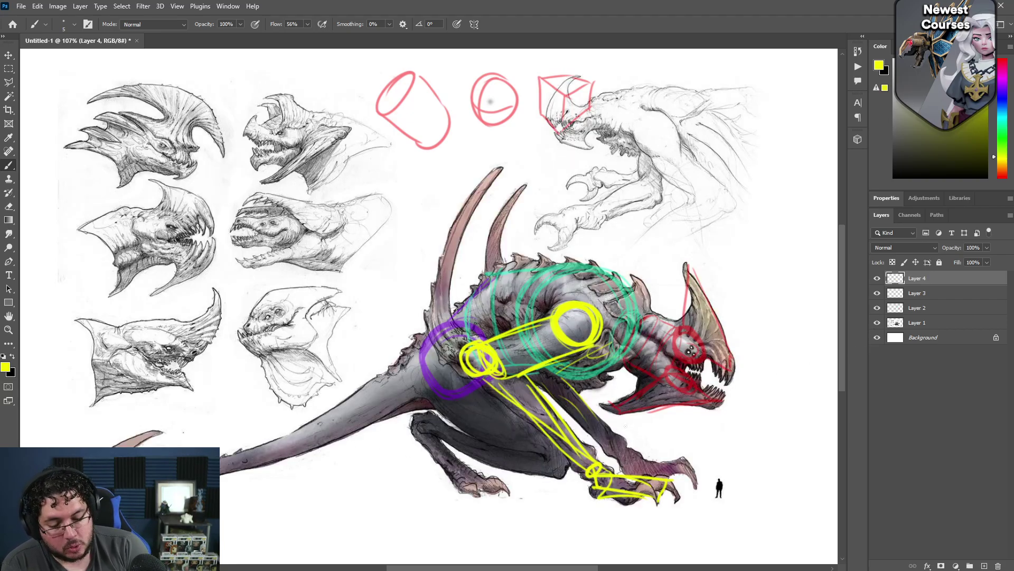
Block out the tail in bright green as tapering cylinder segments with joint circles, and outline the tail tip
{"action": "left_click", "coordinate": [627, 291], "text": "alt"}
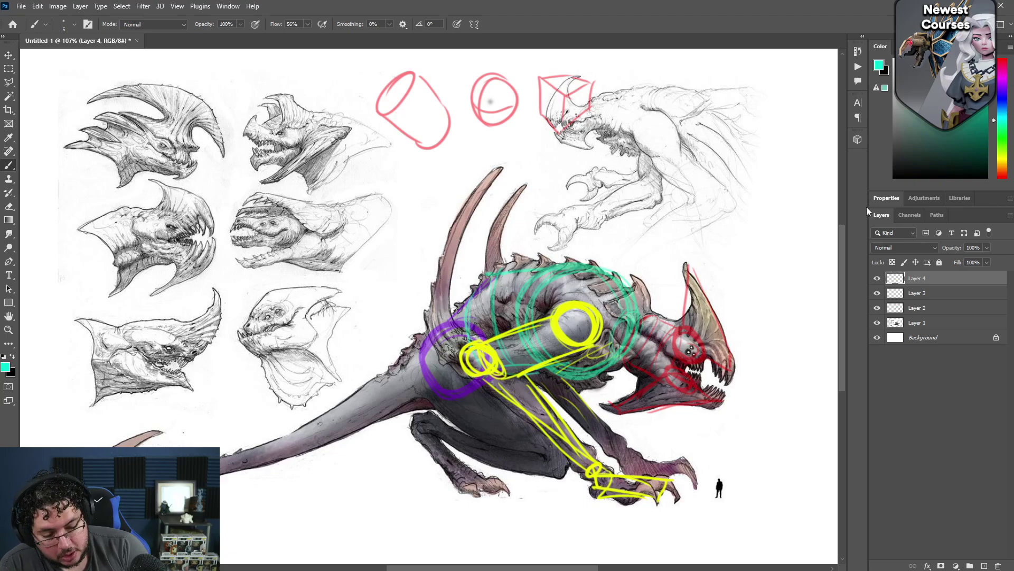
{"action": "left_click_drag", "start_coordinate": [1003, 162], "coordinate": [1003, 143]}
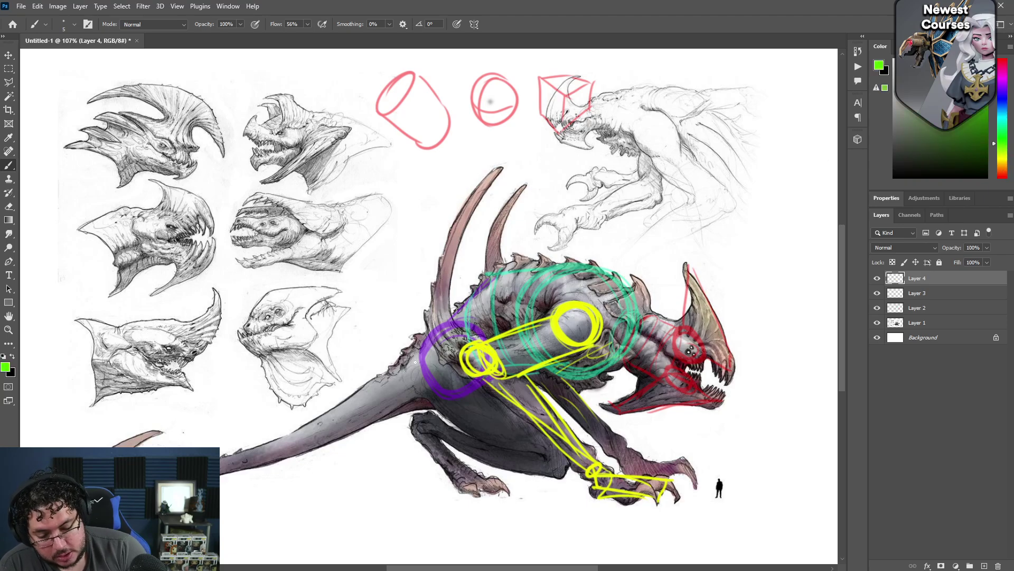
{"action": "mouse_move", "coordinate": [415, 362]}
{"action": "left_mouse_down"}
{"action": "mouse_move", "coordinate": [417, 396]}
{"action": "mouse_move", "coordinate": [405, 388]}
{"action": "mouse_move", "coordinate": [305, 431]}
{"action": "mouse_move", "coordinate": [429, 397]}
{"action": "left_mouse_up"}
{"action": "mouse_move", "coordinate": [323, 417]}
{"action": "left_mouse_down"}
{"action": "mouse_move", "coordinate": [313, 436]}
{"action": "mouse_move", "coordinate": [237, 449]}
{"action": "mouse_move", "coordinate": [240, 467]}
{"action": "mouse_move", "coordinate": [248, 455]}
{"action": "mouse_move", "coordinate": [219, 472]}
{"action": "mouse_move", "coordinate": [219, 457]}
{"action": "left_mouse_up"}
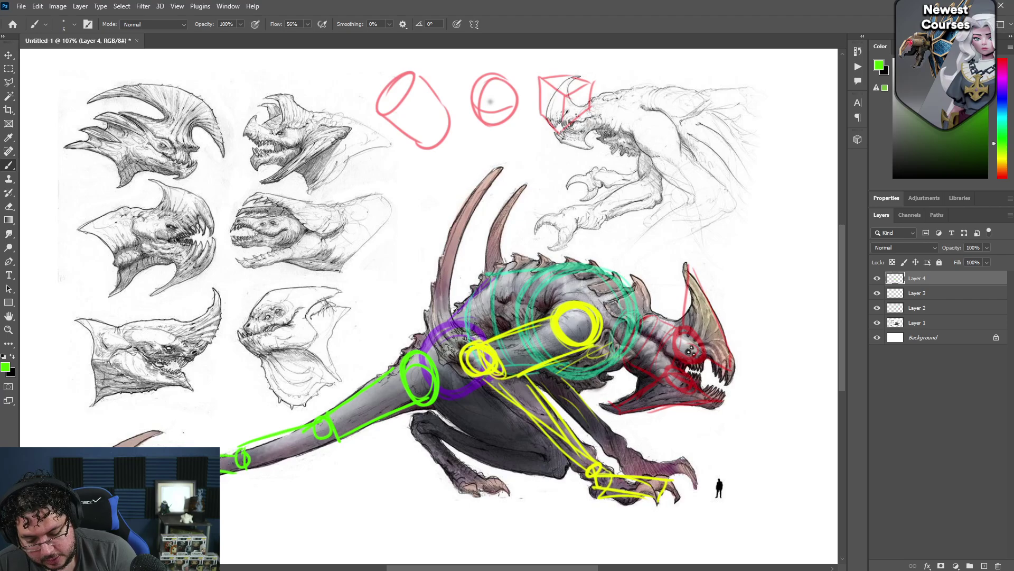
{"action": "mouse_move", "coordinate": [155, 428]}
{"action": "left_mouse_down"}
{"action": "mouse_move", "coordinate": [117, 446]}
{"action": "mouse_move", "coordinate": [141, 447]}
{"action": "left_mouse_up"}
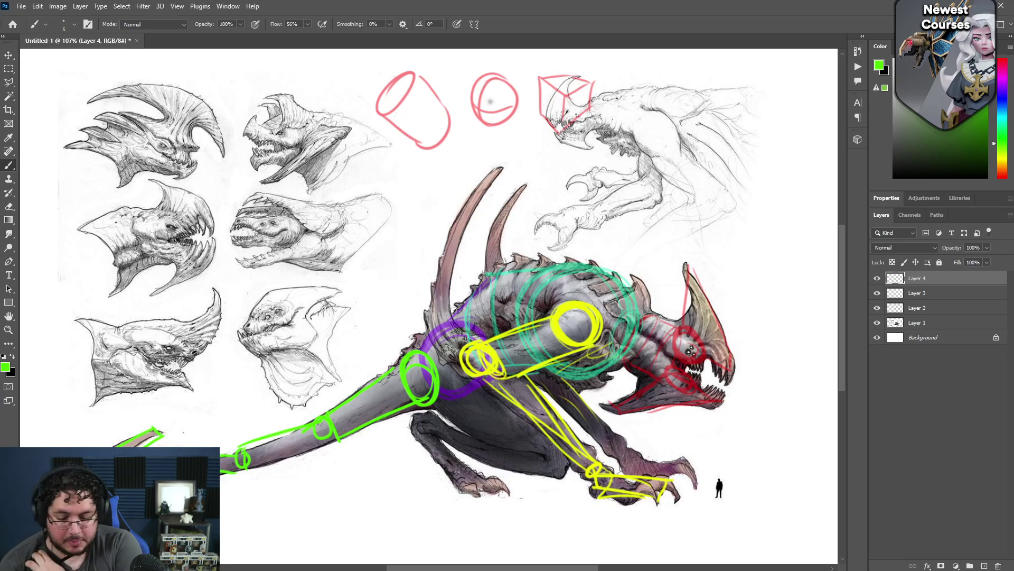
{"action": "left_click_drag", "start_coordinate": [234, 468], "coordinate": [346, 439]}
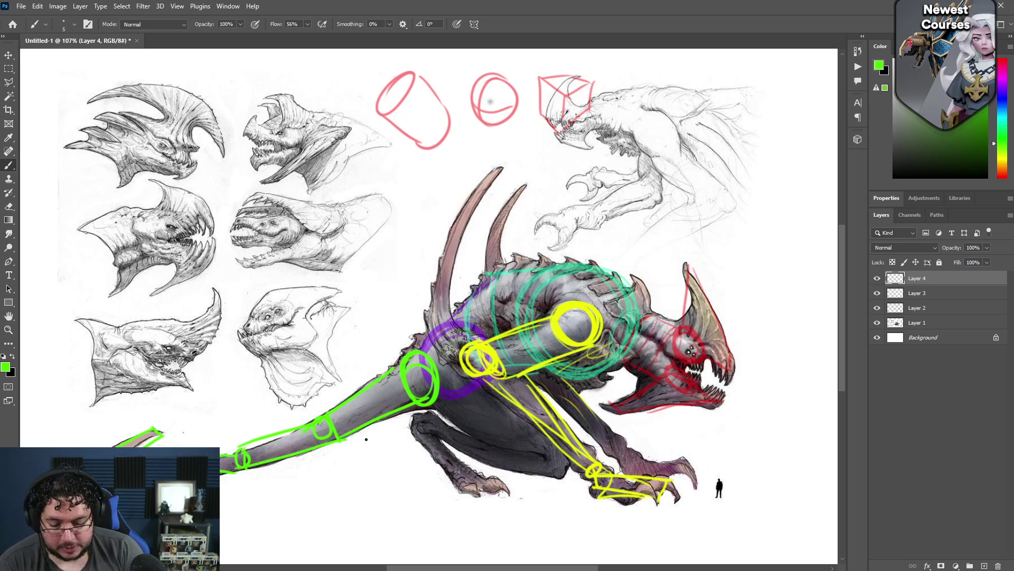
Draw the hip joint circle in purple and magenta, and outline the thigh in magenta down to a circle at the knee
{"action": "left_click_drag", "start_coordinate": [1002, 121], "coordinate": [1005, 90]}
{"action": "mouse_move", "coordinate": [461, 370]}
{"action": "left_mouse_down"}
{"action": "mouse_move", "coordinate": [435, 373]}
{"action": "mouse_move", "coordinate": [473, 364]}
{"action": "mouse_move", "coordinate": [446, 397]}
{"action": "left_mouse_up"}
{"action": "left_click", "coordinate": [1002, 79]}
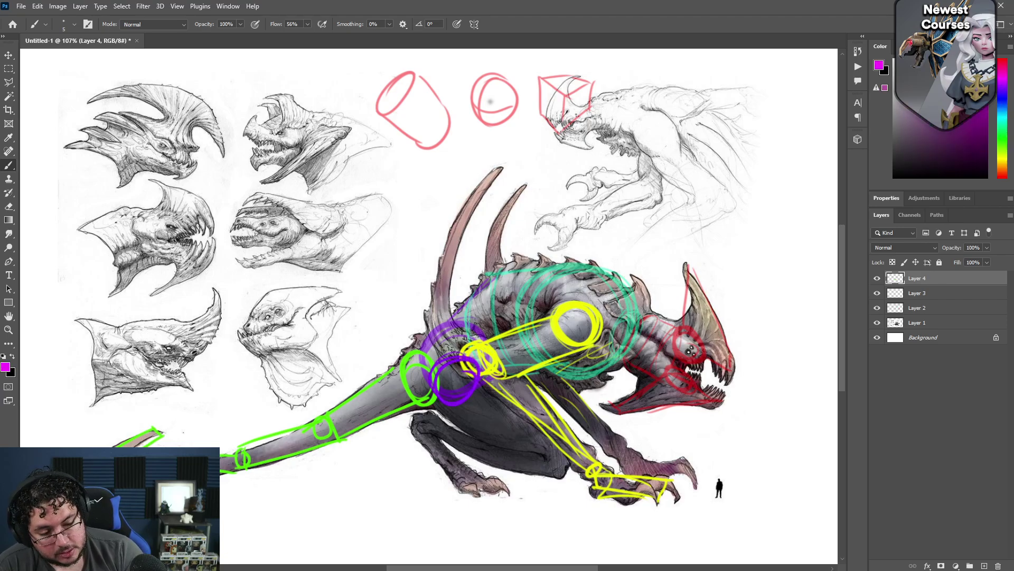
{"action": "mouse_move", "coordinate": [459, 355]}
{"action": "left_mouse_down"}
{"action": "mouse_move", "coordinate": [436, 394]}
{"action": "mouse_move", "coordinate": [480, 365]}
{"action": "mouse_move", "coordinate": [465, 403]}
{"action": "mouse_move", "coordinate": [552, 472]}
{"action": "left_mouse_up"}
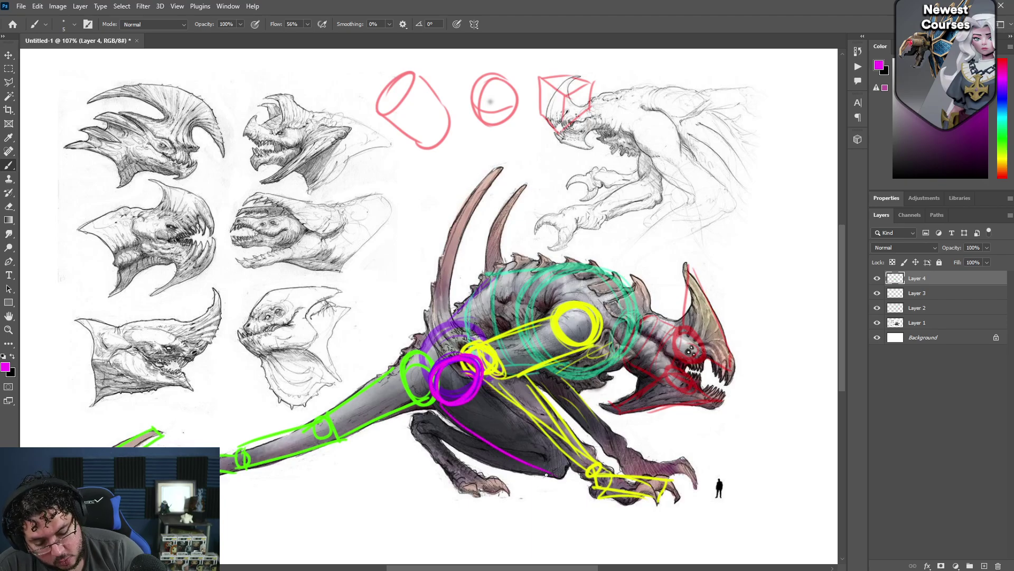
{"action": "left_click_drag", "start_coordinate": [456, 422], "coordinate": [528, 465]}
{"action": "left_click_drag", "start_coordinate": [497, 368], "coordinate": [585, 442]}
{"action": "mouse_move", "coordinate": [518, 387]}
{"action": "left_mouse_down"}
{"action": "mouse_move", "coordinate": [575, 442]}
{"action": "mouse_move", "coordinate": [544, 470]}
{"action": "mouse_move", "coordinate": [570, 455]}
{"action": "mouse_move", "coordinate": [566, 468]}
{"action": "left_mouse_up"}
Outline the hind leg's shin, ankle circle, lower segment and wedge-shaped foot in magenta
{"action": "left_click_drag", "start_coordinate": [430, 436], "coordinate": [547, 476]}
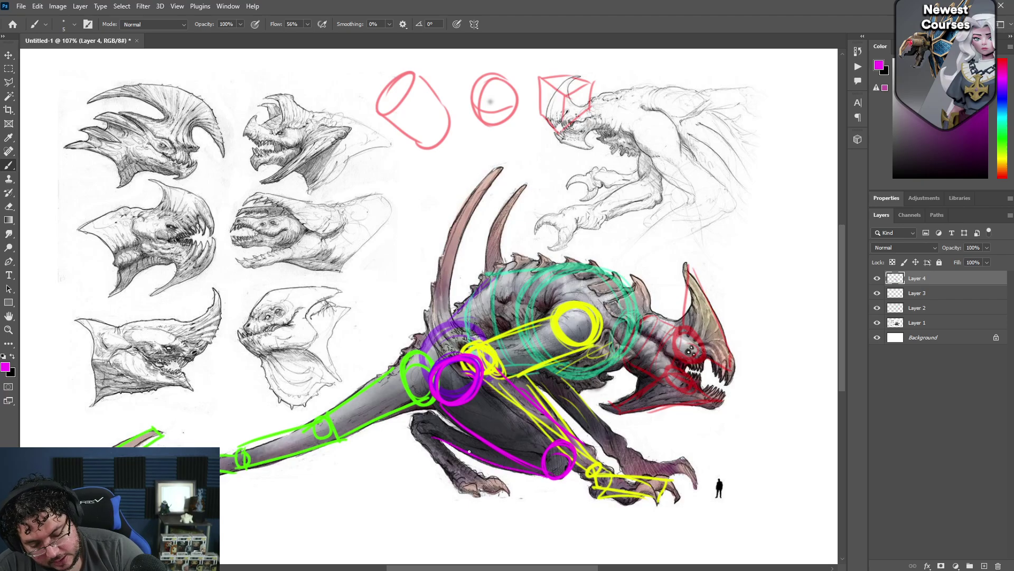
{"action": "left_click_drag", "start_coordinate": [486, 457], "coordinate": [552, 477]}
{"action": "mouse_move", "coordinate": [439, 423]}
{"action": "left_mouse_down"}
{"action": "mouse_move", "coordinate": [498, 453]}
{"action": "mouse_move", "coordinate": [431, 419]}
{"action": "mouse_move", "coordinate": [458, 484]}
{"action": "mouse_move", "coordinate": [439, 449]}
{"action": "mouse_move", "coordinate": [451, 452]}
{"action": "left_mouse_up"}
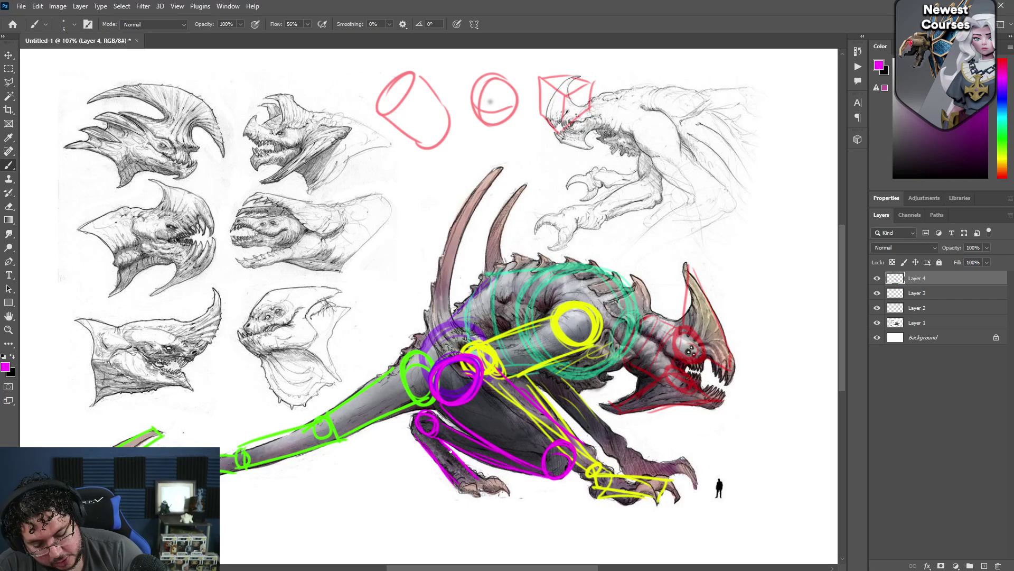
{"action": "mouse_move", "coordinate": [475, 487]}
{"action": "left_mouse_down"}
{"action": "mouse_move", "coordinate": [458, 479]}
{"action": "mouse_move", "coordinate": [494, 497]}
{"action": "mouse_move", "coordinate": [507, 486]}
{"action": "mouse_move", "coordinate": [478, 493]}
{"action": "left_mouse_up"}
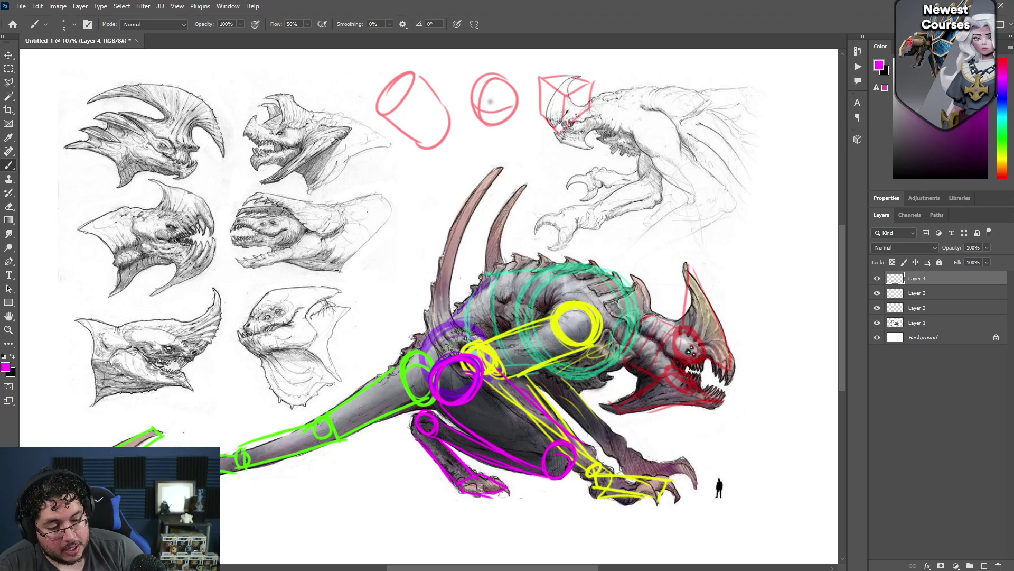
Block out the tall back spike in blue as tapering segments with joint circles, and hide Layer 1
{"action": "left_click_drag", "start_coordinate": [996, 95], "coordinate": [996, 105]}
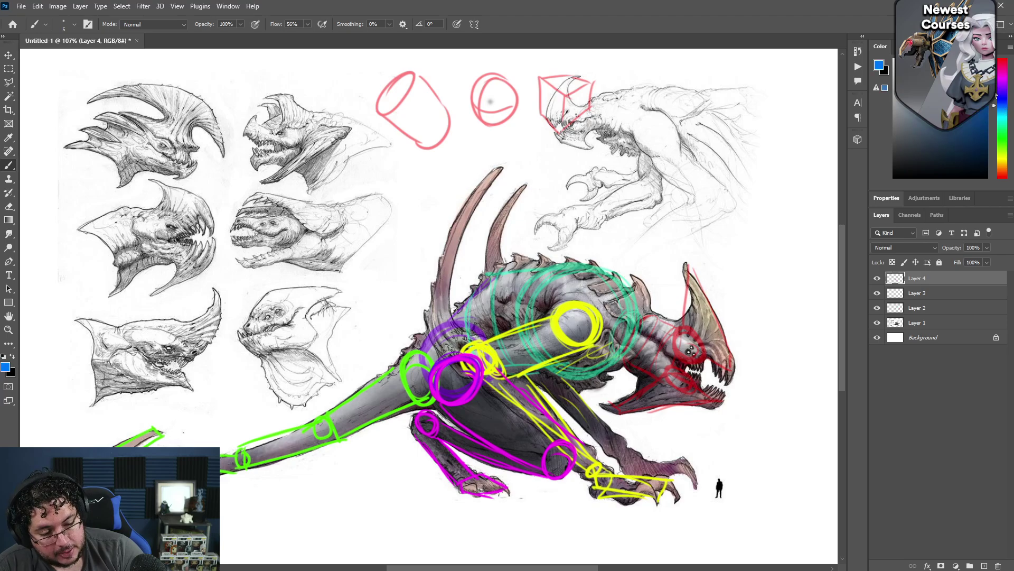
{"action": "mouse_move", "coordinate": [453, 338]}
{"action": "left_mouse_down"}
{"action": "mouse_move", "coordinate": [443, 341]}
{"action": "mouse_move", "coordinate": [432, 296]}
{"action": "mouse_move", "coordinate": [443, 291]}
{"action": "mouse_move", "coordinate": [449, 328]}
{"action": "mouse_move", "coordinate": [434, 302]}
{"action": "mouse_move", "coordinate": [454, 233]}
{"action": "mouse_move", "coordinate": [451, 244]}
{"action": "mouse_move", "coordinate": [499, 168]}
{"action": "mouse_move", "coordinate": [458, 249]}
{"action": "left_mouse_up"}
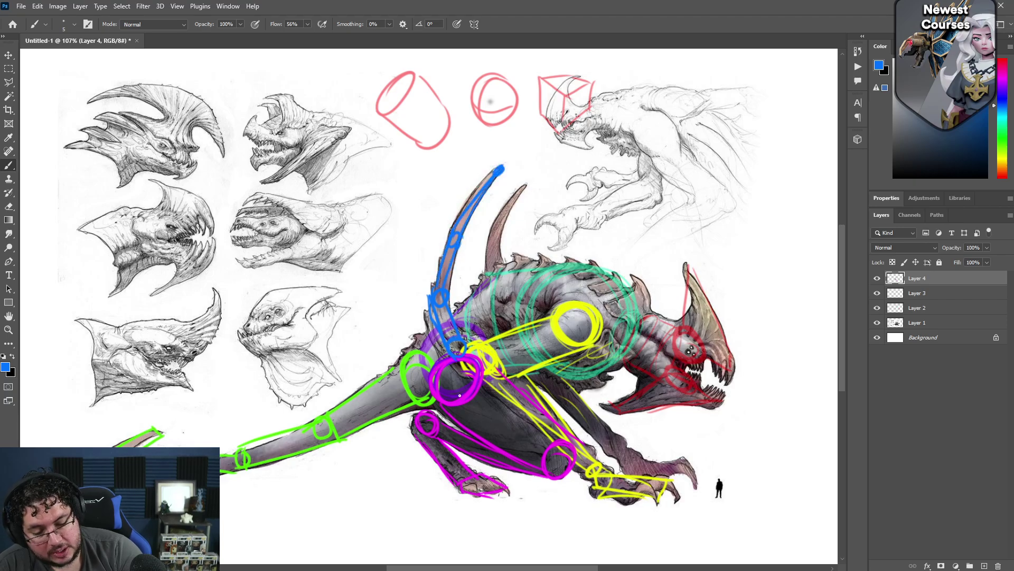
{"action": "left_click", "coordinate": [877, 322]}
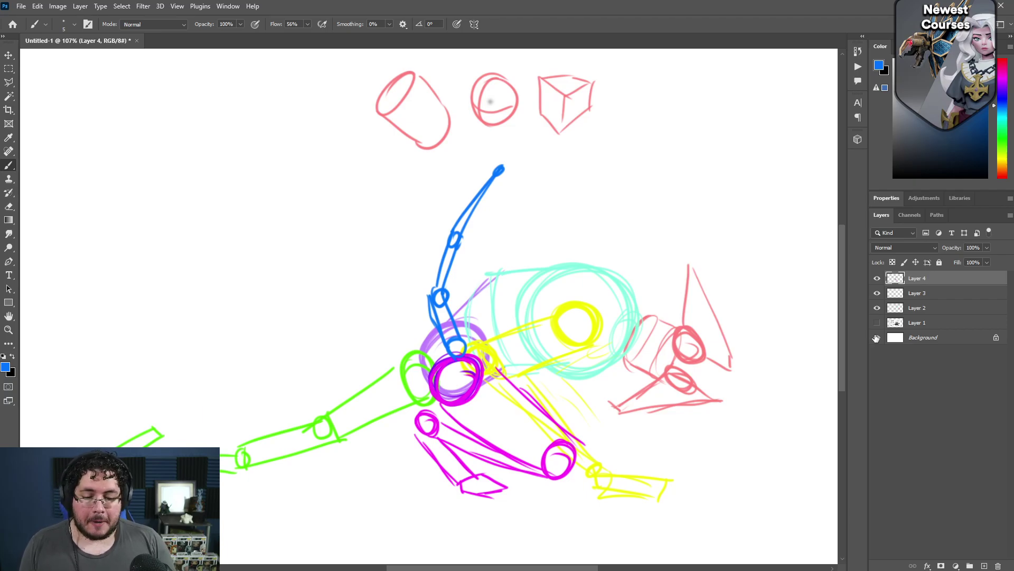
Launch ZBrush 2022 and close its Home Page and LightBox
{"action": "key", "text": "super"}
{"action": "type", "text": "zbru"}
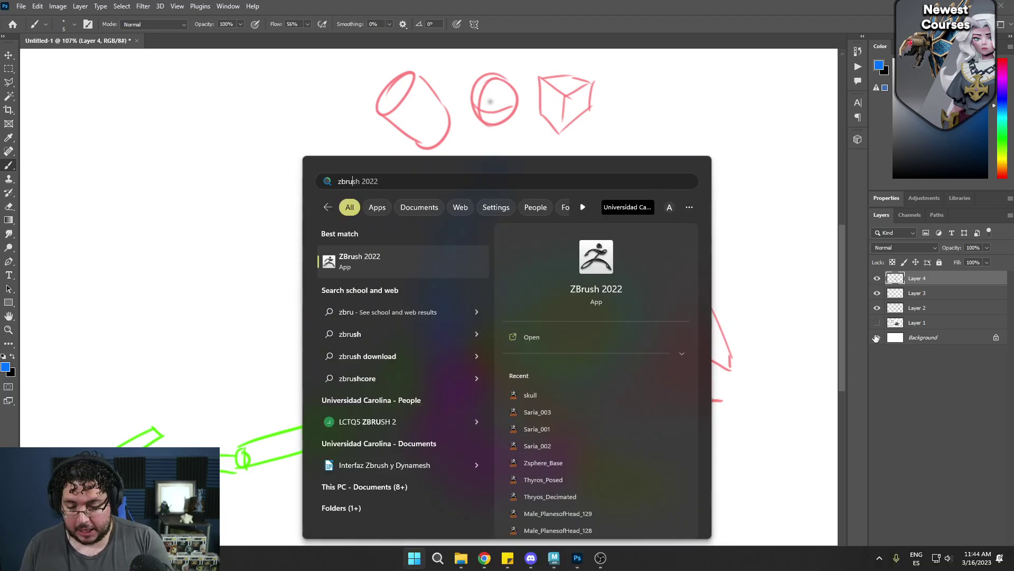
{"action": "key", "text": "Return"}
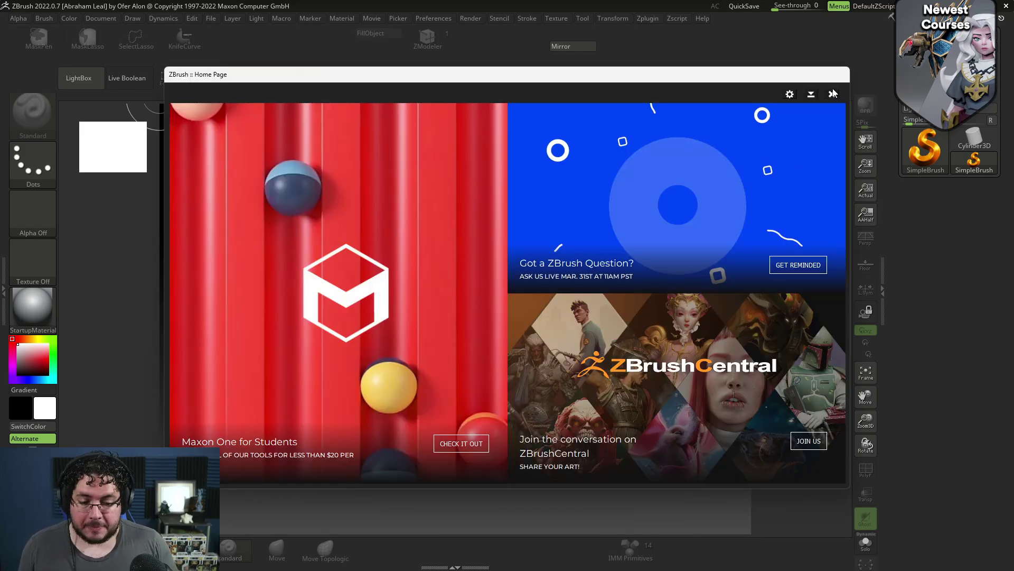
{"action": "left_click", "coordinate": [834, 94]}
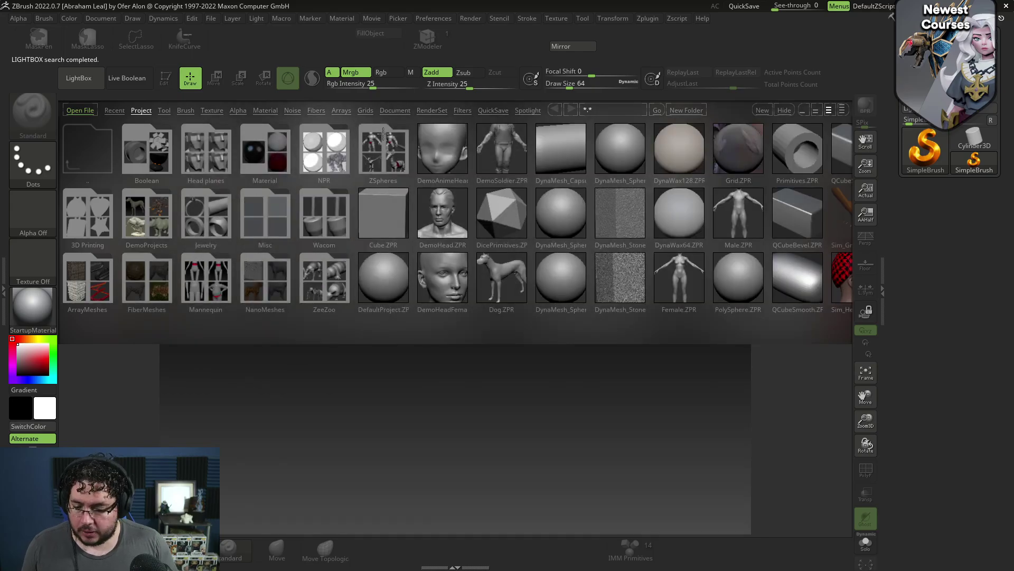
{"action": "left_click", "coordinate": [102, 82]}
Place a ZSphere in the middle of the canvas, enter Edit mode and turn the view to the side
{"action": "left_click", "coordinate": [924, 144]}
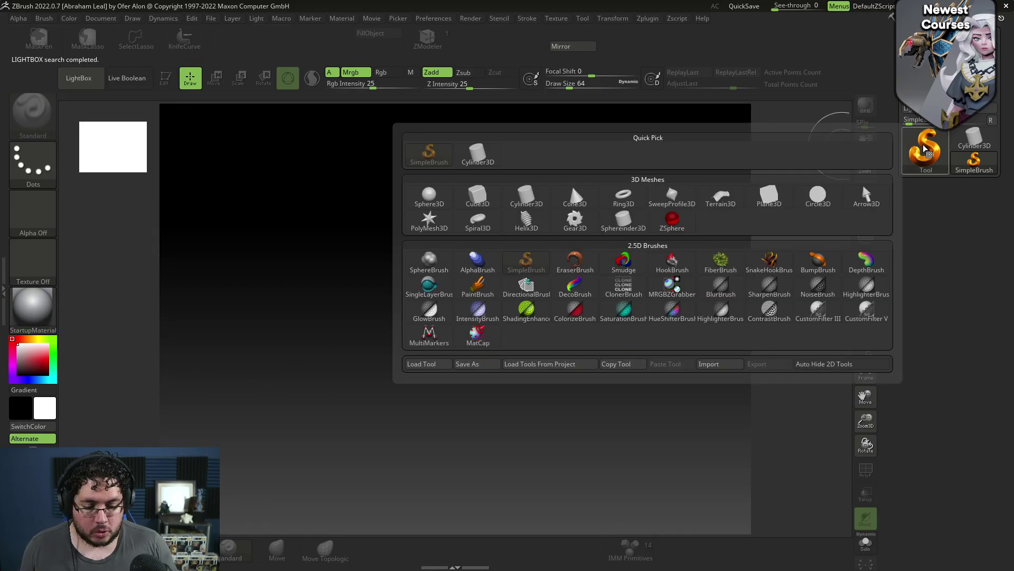
{"action": "left_click", "coordinate": [676, 225]}
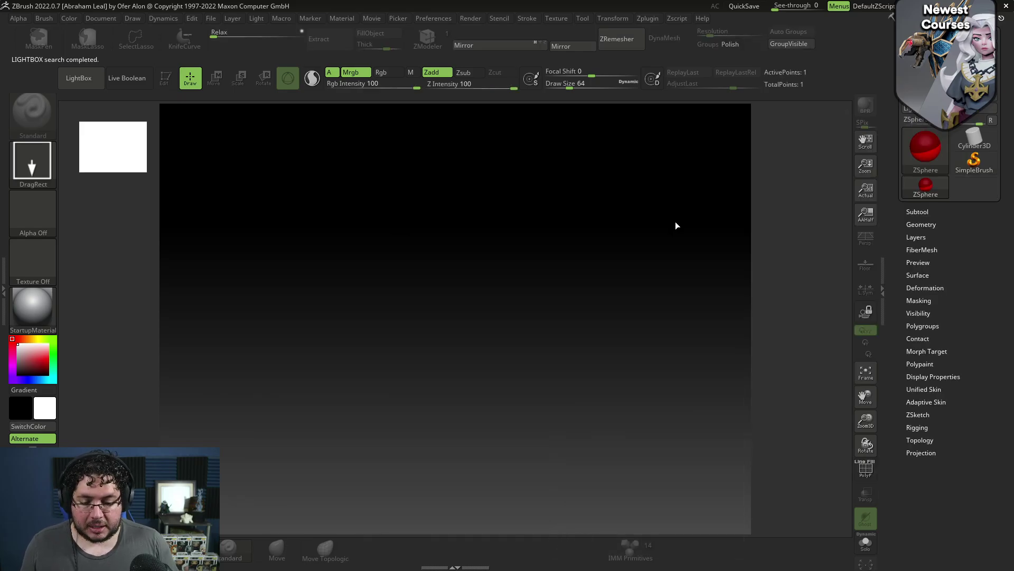
{"action": "left_click_drag", "start_coordinate": [463, 286], "coordinate": [463, 415]}
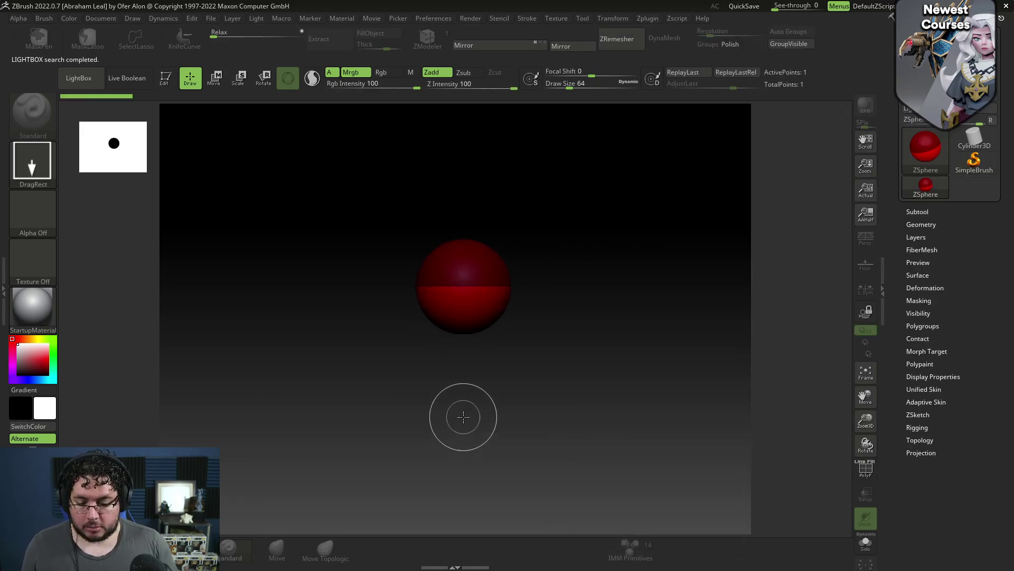
{"action": "key", "text": "t"}
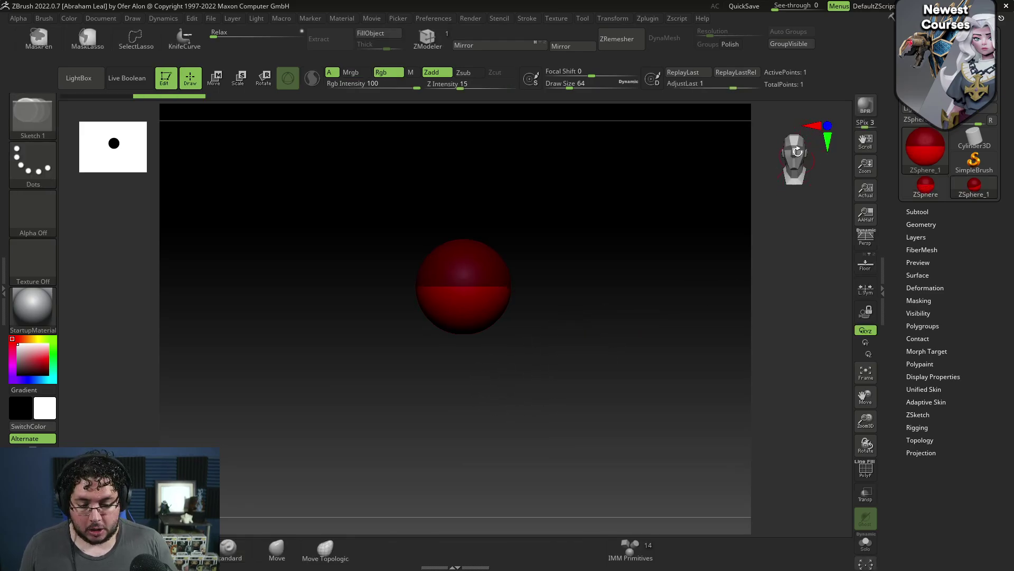
{"action": "left_click_drag", "start_coordinate": [609, 308], "coordinate": [589, 292]}
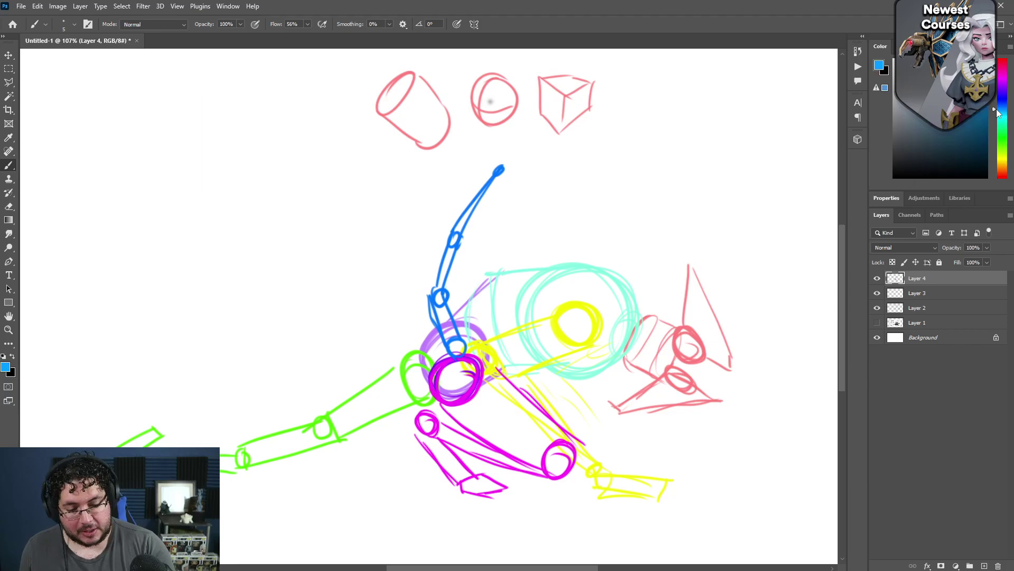
Switch back to Photoshop, choose a violet brush color and draw a stroke through the middle of the torso blockout
{"action": "left_click_drag", "start_coordinate": [997, 109], "coordinate": [1006, 81]}
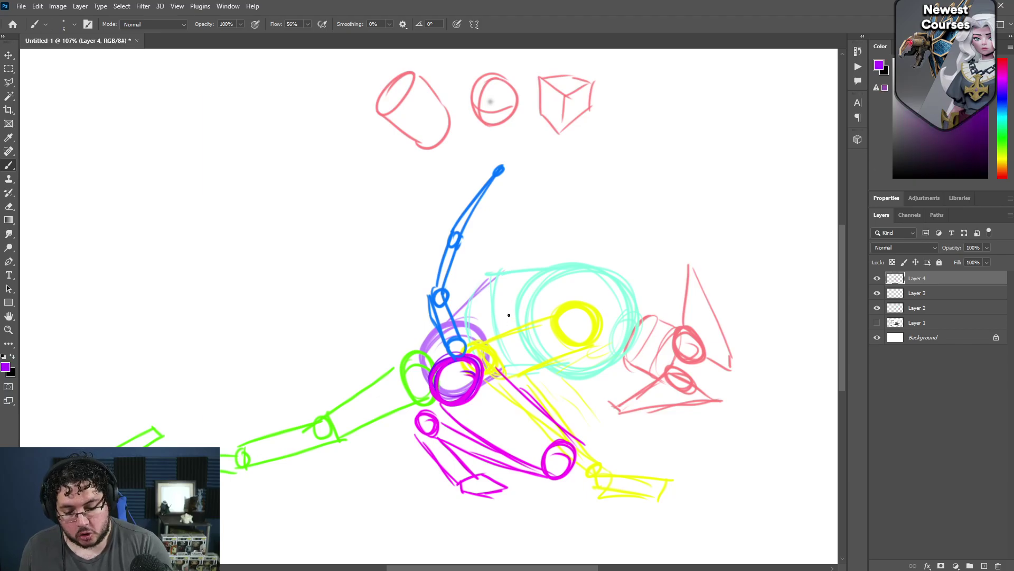
{"action": "left_click_drag", "start_coordinate": [490, 290], "coordinate": [512, 355]}
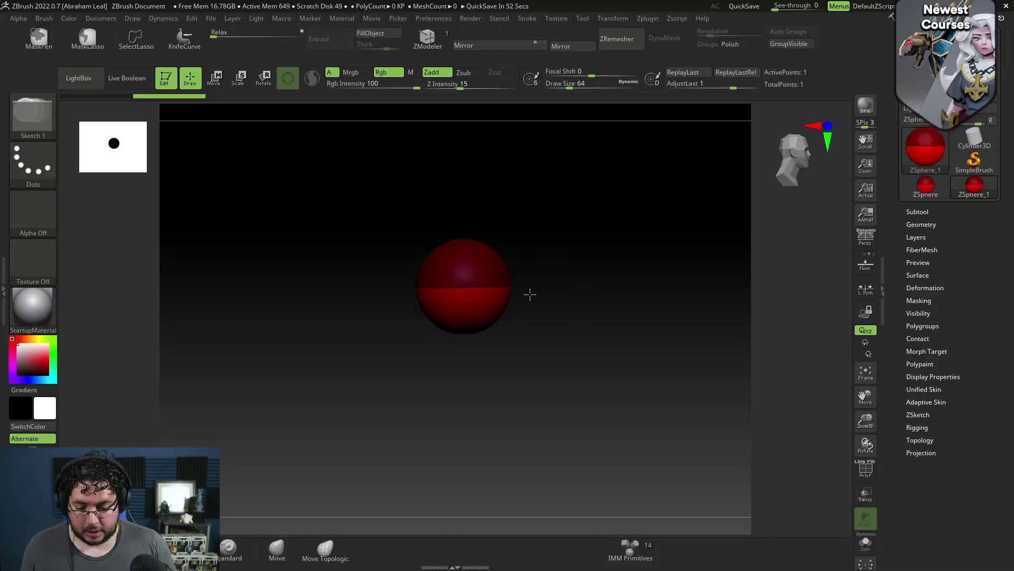
Add one centred ZSphere to the front and one to the back of the root sphere and move the rear one into an angled line
{"action": "left_click_drag", "start_coordinate": [530, 295], "coordinate": [520, 293], "text": "shift"}
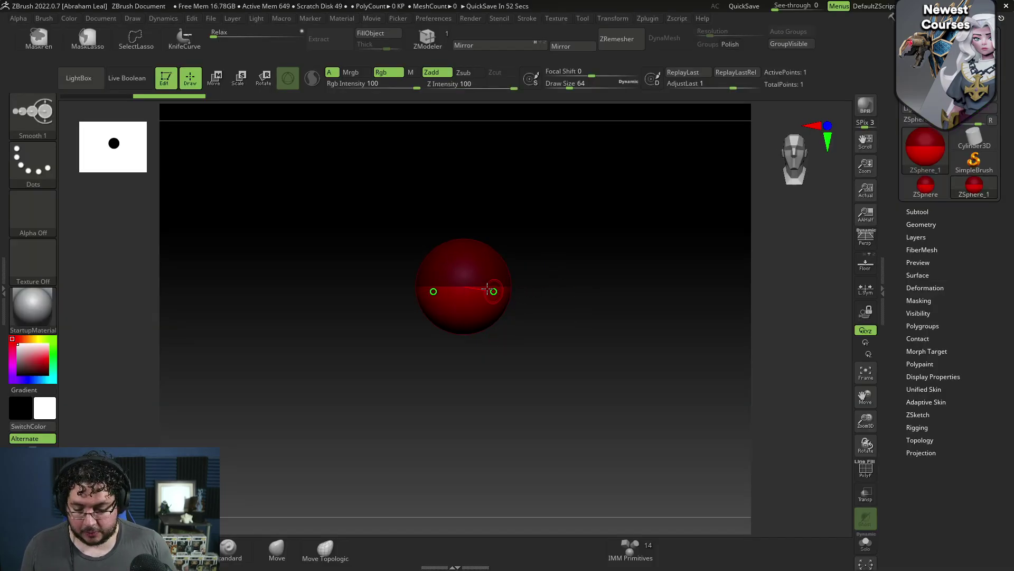
{"action": "left_click_drag", "start_coordinate": [463, 268], "coordinate": [509, 266]}
{"action": "left_click_drag", "start_coordinate": [590, 276], "coordinate": [703, 267]}
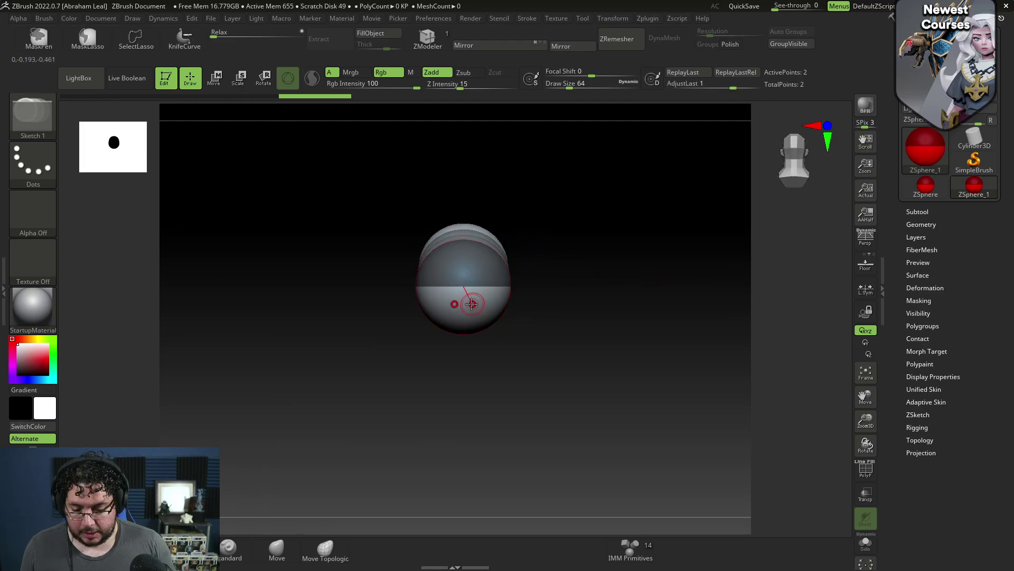
{"action": "key", "text": "a"}
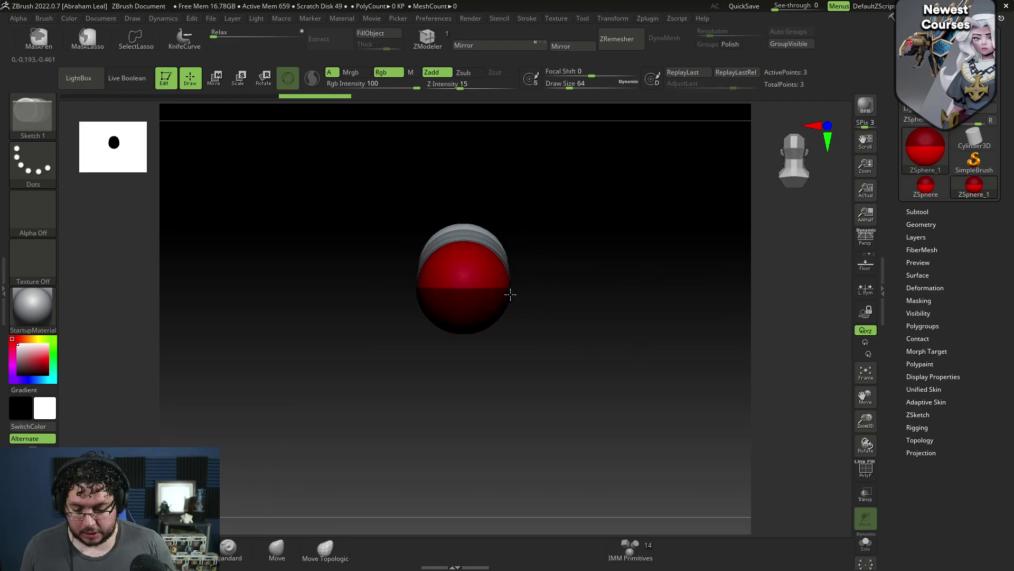
{"action": "left_click_drag", "start_coordinate": [515, 295], "coordinate": [522, 301]}
{"action": "key", "text": "a"}
{"action": "key", "text": "w"}
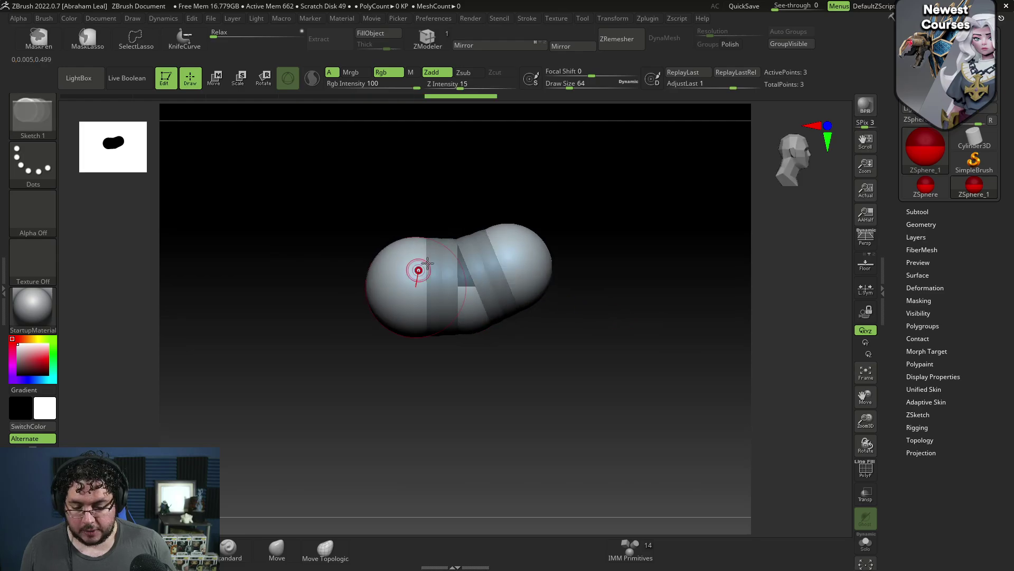
{"action": "key", "text": "a"}
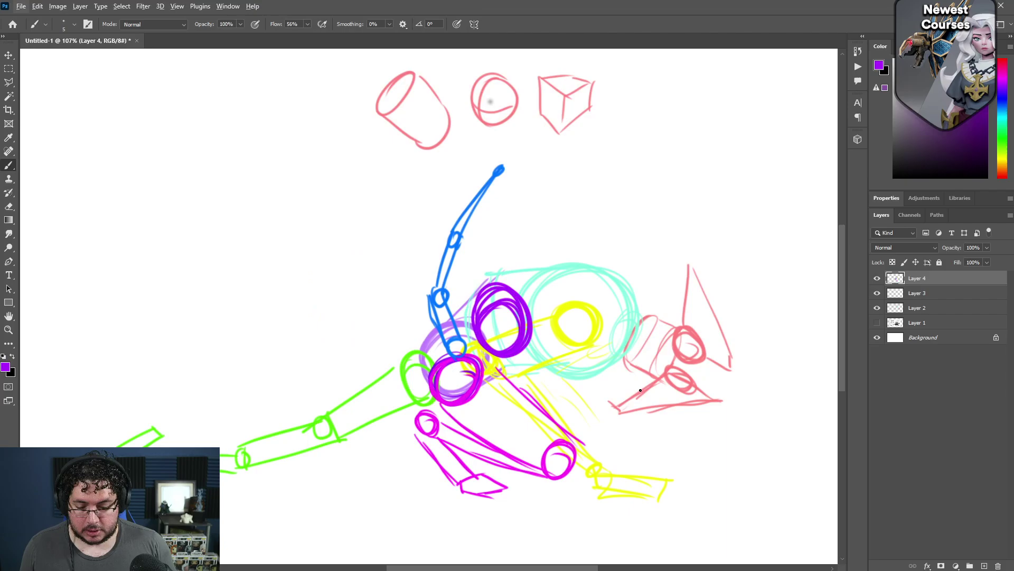
Set See-through to 10 and line up the ZSphere chain with the torso in the Photoshop sketch behind it
{"action": "scroll", "coordinate": [641, 390], "scroll_direction": "down", "scroll_amount": 3}
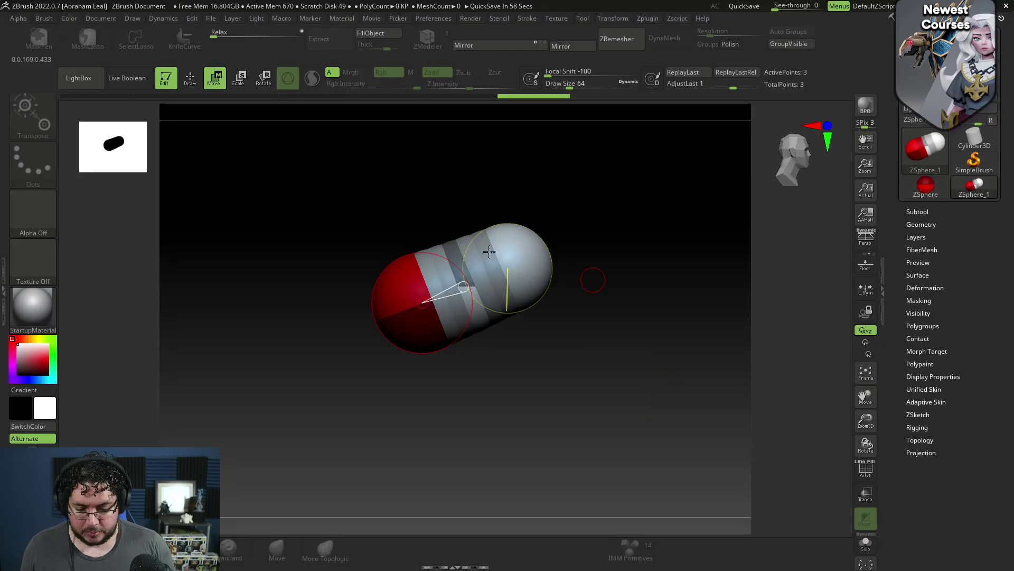
{"action": "left_click_drag", "start_coordinate": [775, 9], "coordinate": [780, 9]}
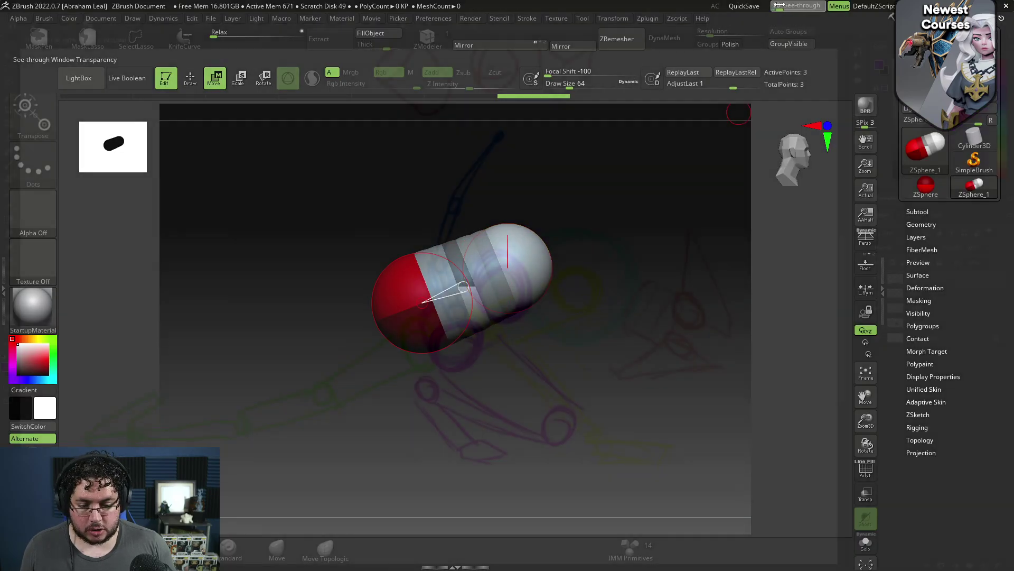
{"action": "mouse_move", "coordinate": [629, 271]}
{"action": "left_mouse_down", "text": "alt"}
{"action": "mouse_move", "coordinate": [673, 296]}
{"action": "mouse_move", "coordinate": [628, 284]}
{"action": "mouse_move", "coordinate": [607, 296]}
{"action": "left_mouse_up", "text": "alt"}
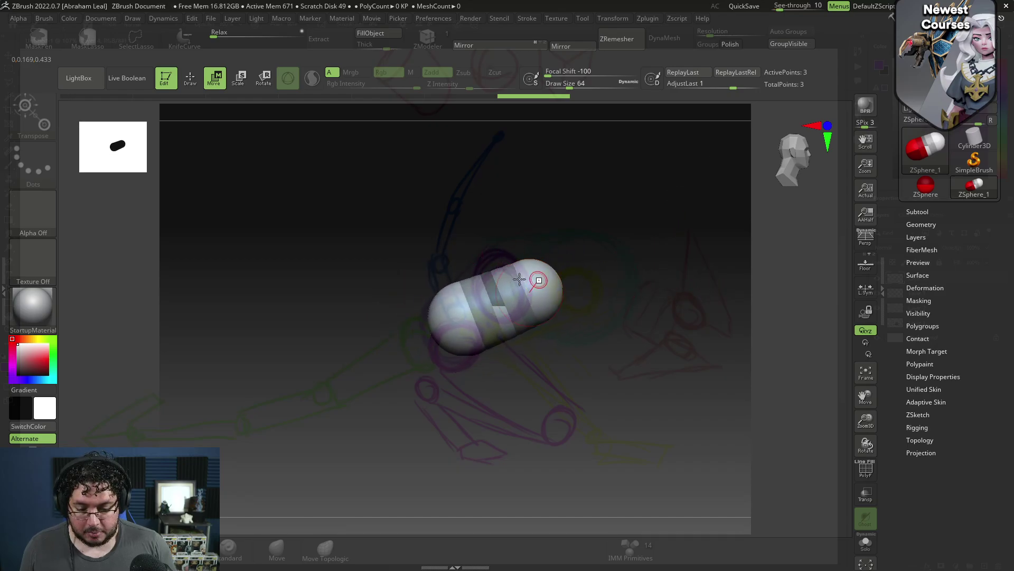
Move the front ZSphere forward onto the sketched ribcage and scale it up to match the chest volume
{"action": "left_click_drag", "start_coordinate": [500, 293], "coordinate": [539, 294]}
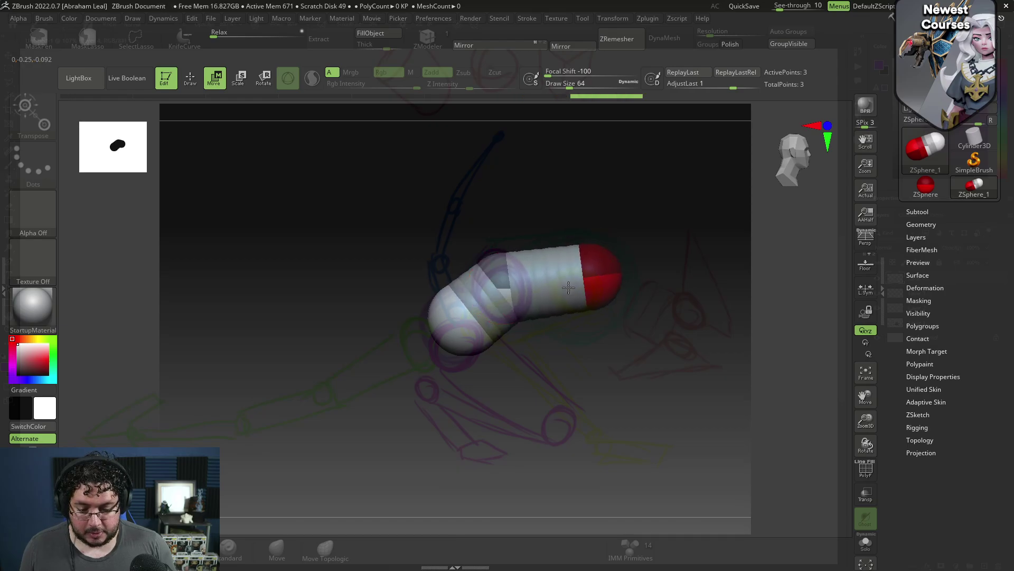
{"action": "key", "text": "e"}
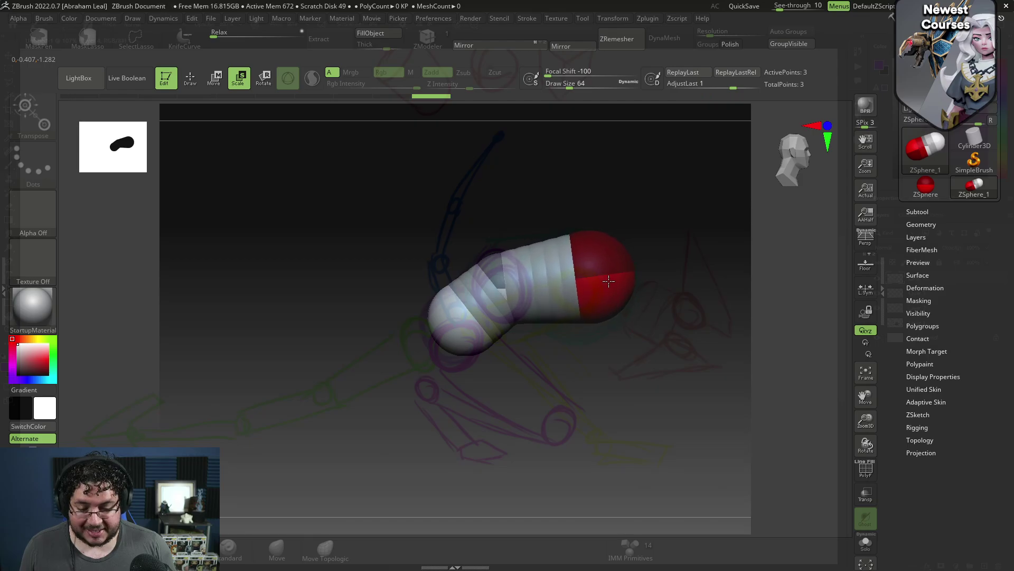
{"action": "key", "text": "w"}
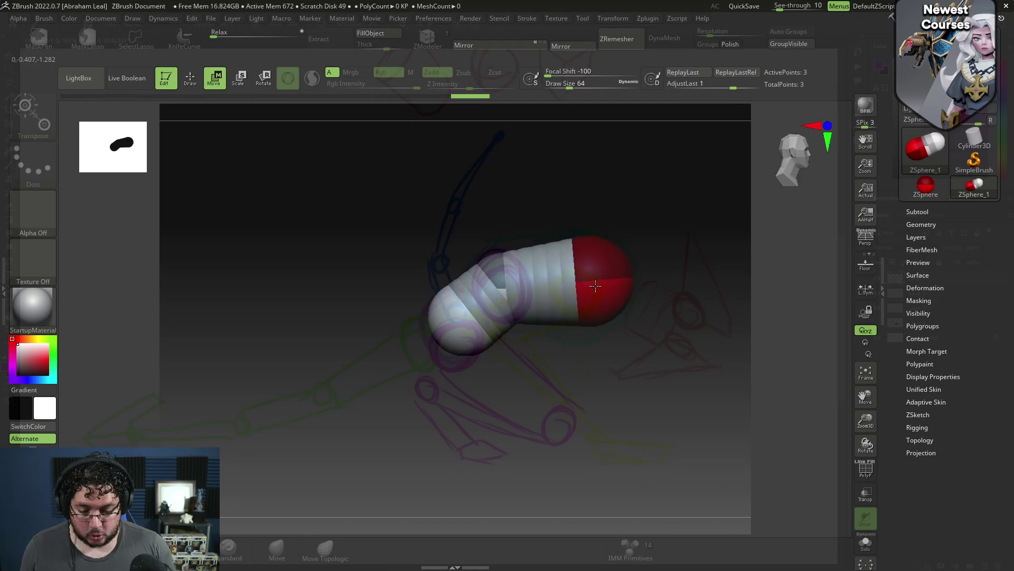
{"action": "key", "text": "e"}
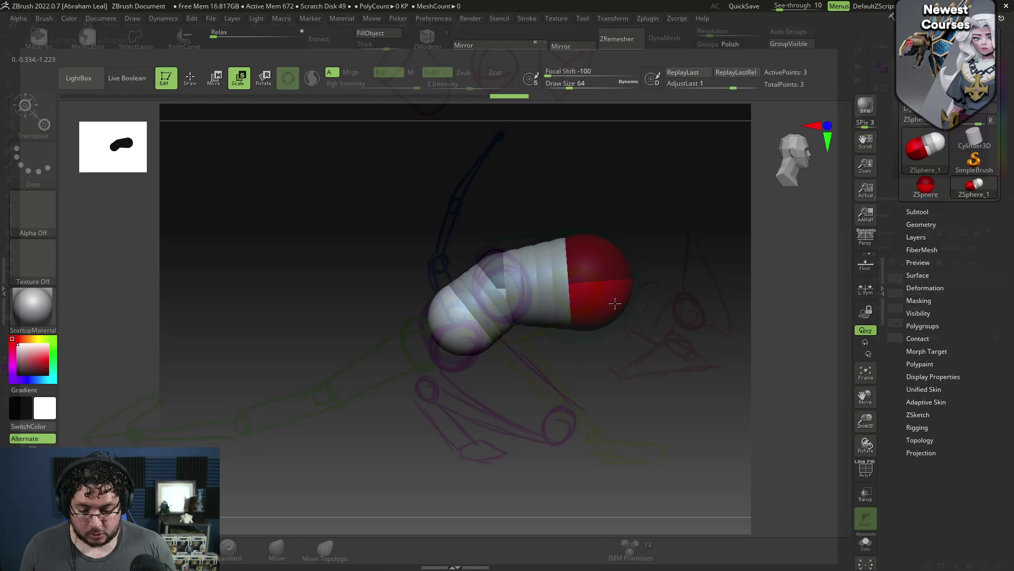
Raise the chest ZSphere slightly and reposition the middle ZSphere to smooth the torso's curve over the sketch
{"action": "left_click_drag", "start_coordinate": [505, 289], "coordinate": [499, 290]}
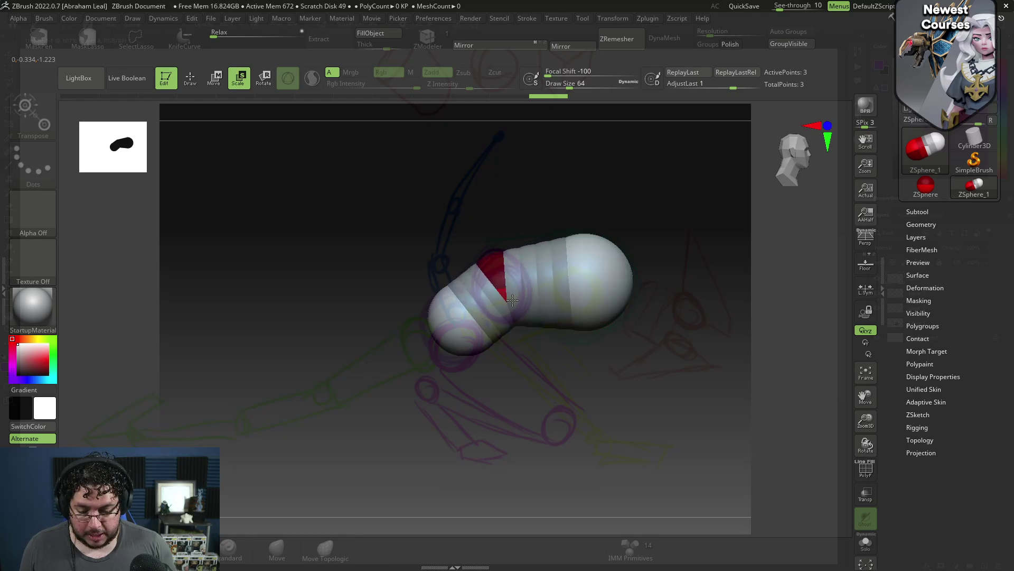
{"action": "key", "text": "w"}
{"action": "left_click_drag", "start_coordinate": [584, 288], "coordinate": [583, 272]}
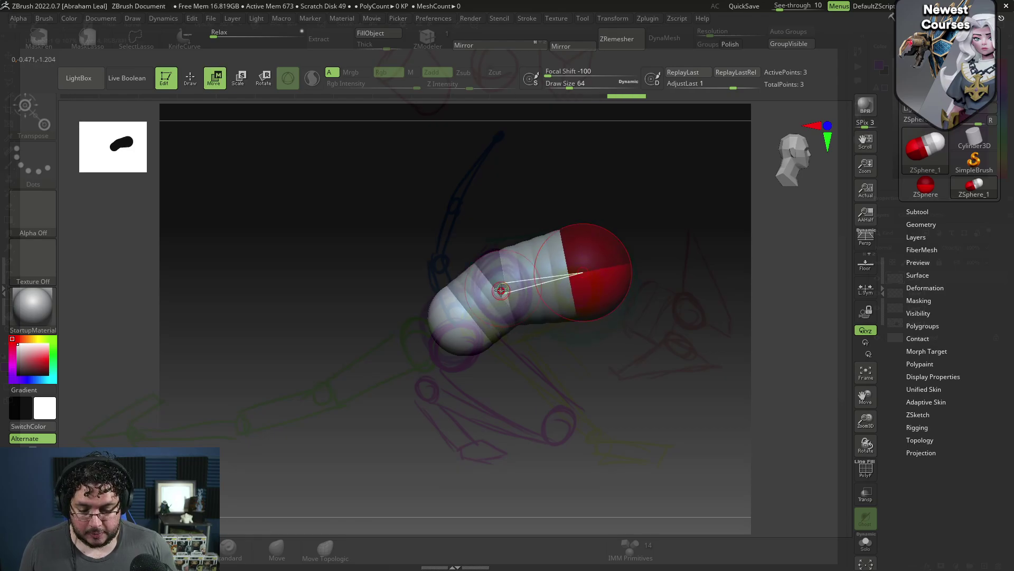
{"action": "left_click_drag", "start_coordinate": [500, 290], "coordinate": [504, 290]}
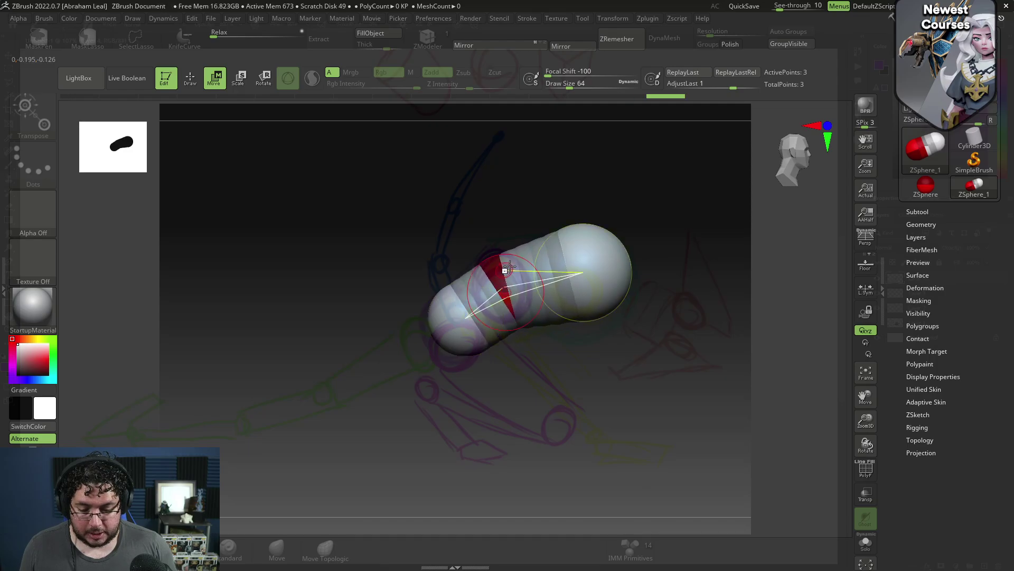
{"action": "left_click_drag", "start_coordinate": [622, 300], "coordinate": [625, 247]}
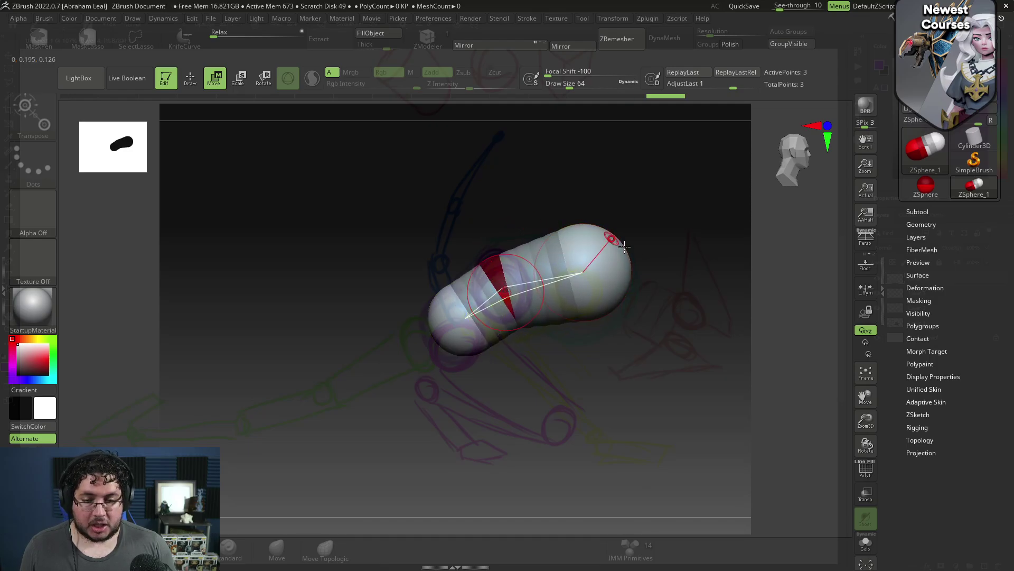
Switch to Photoshop, show Layer 1 with the creature concept behind the blockout, and return to ZBrush
{"action": "key", "text": "alt+Tab"}
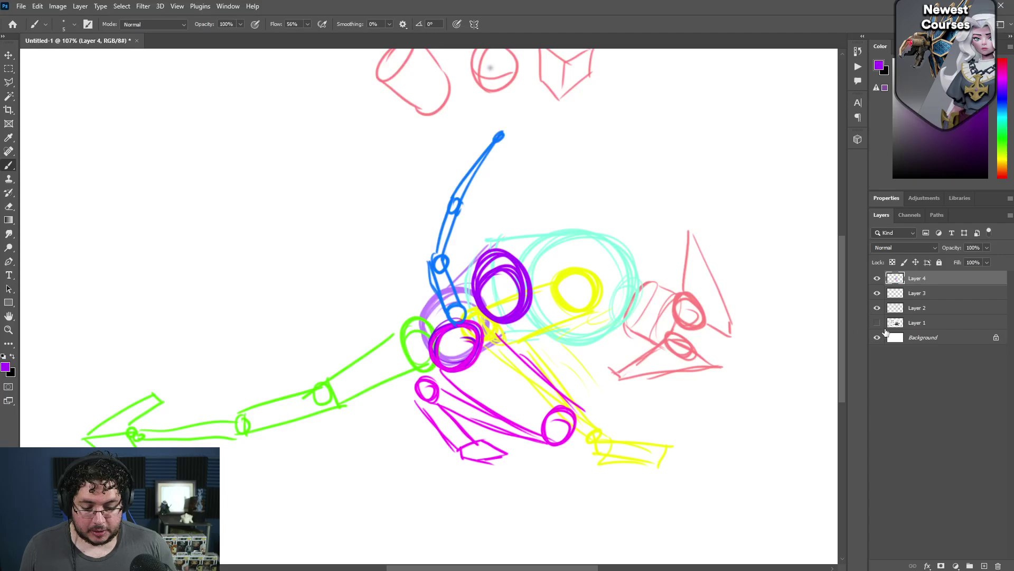
{"action": "key", "text": "alt+Tab"}
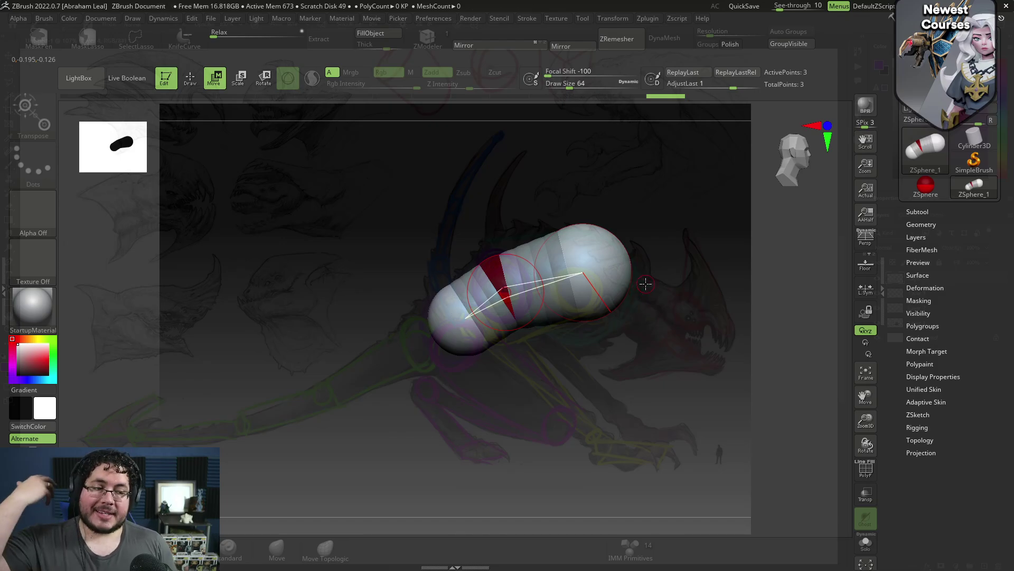
Add two centred ZSpheres in a row from the front of the chest sphere to start the neck
{"action": "key", "text": "q"}
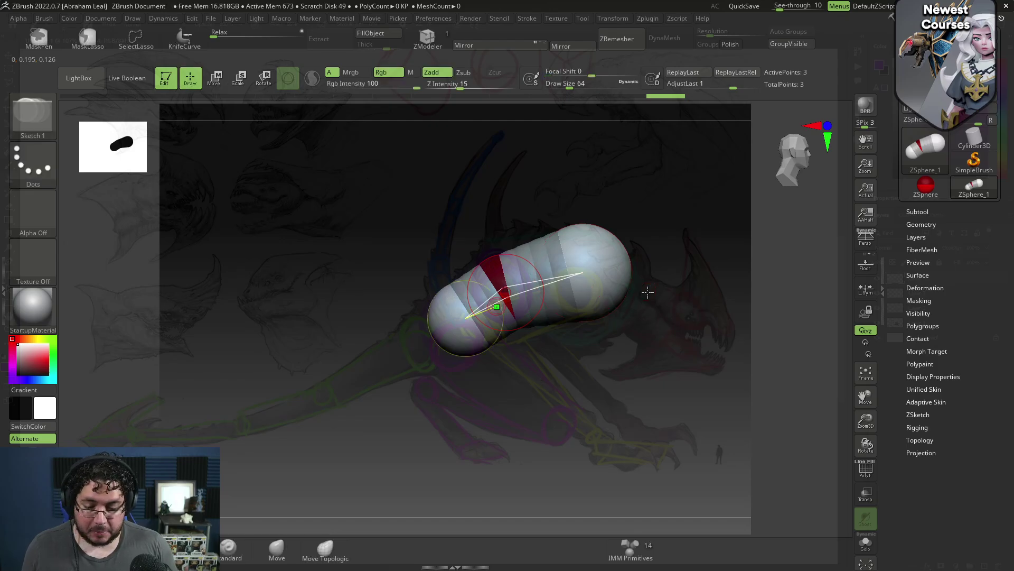
{"action": "left_click_drag", "start_coordinate": [664, 316], "coordinate": [629, 305], "text": "shift"}
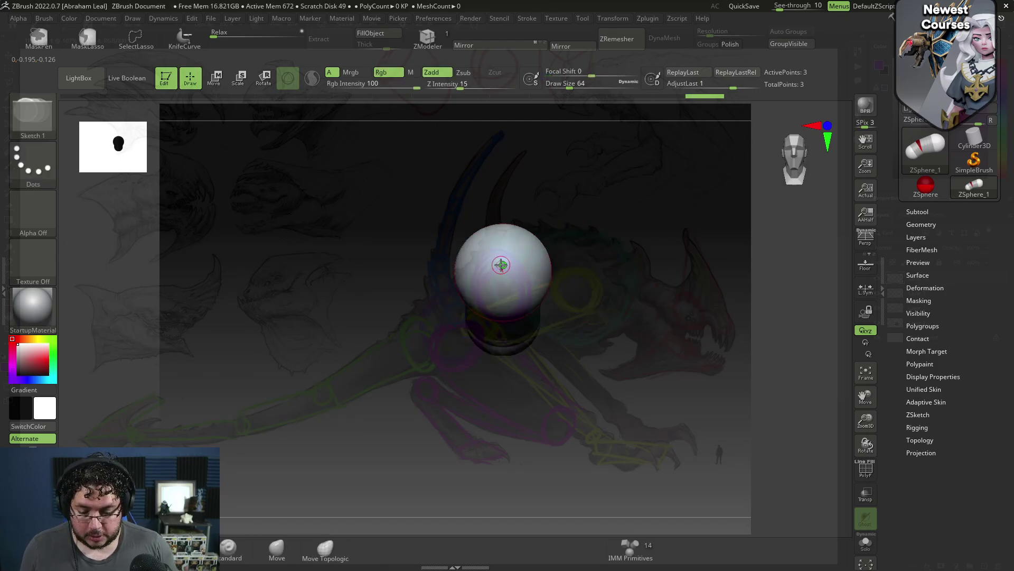
{"action": "left_click_drag", "start_coordinate": [503, 265], "coordinate": [592, 256]}
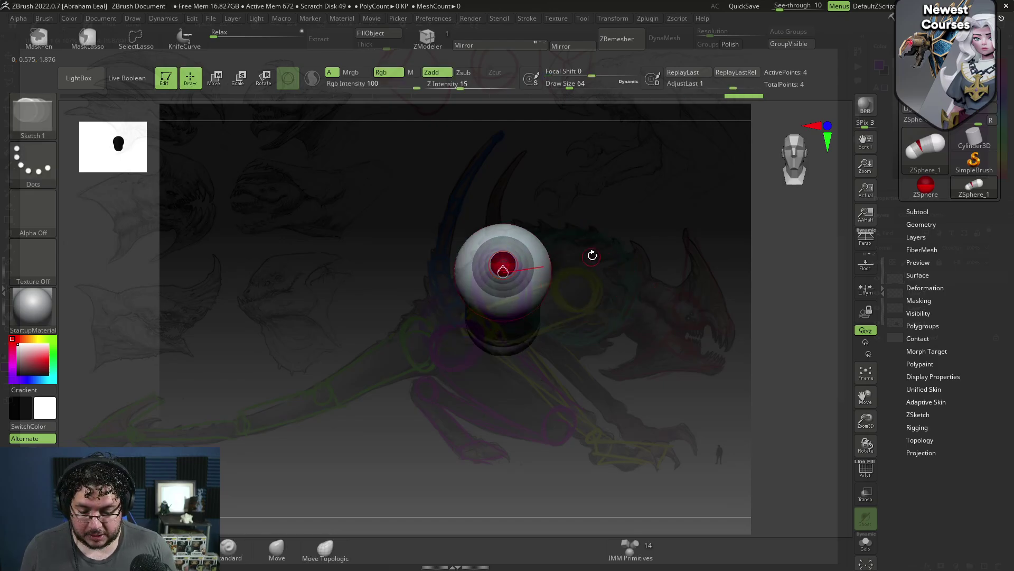
{"action": "left_click_drag", "start_coordinate": [527, 258], "coordinate": [514, 263]}
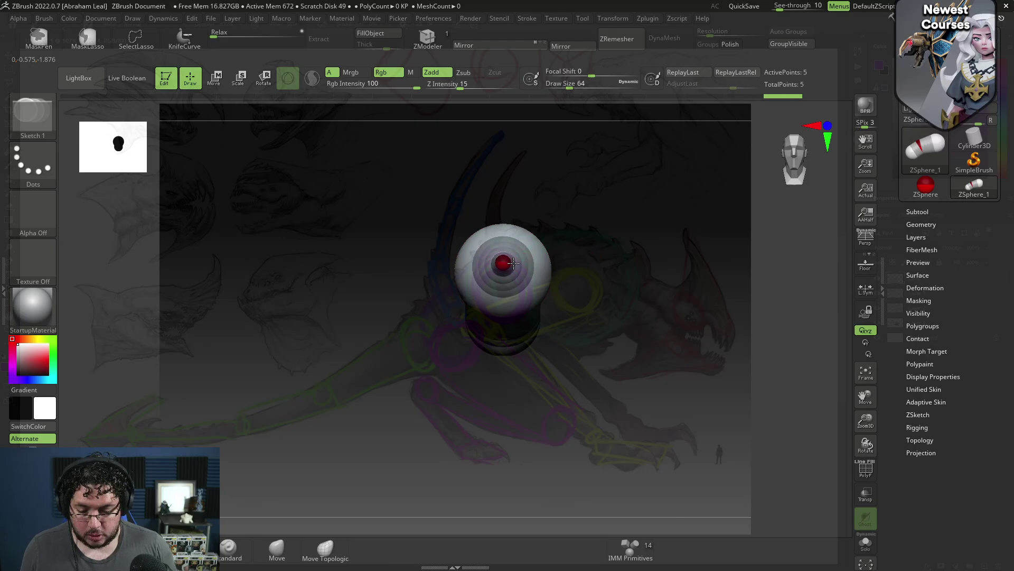
{"action": "mouse_move", "coordinate": [581, 256]}
{"action": "left_mouse_down"}
{"action": "mouse_move", "coordinate": [630, 256]}
{"action": "mouse_move", "coordinate": [709, 312]}
{"action": "mouse_move", "coordinate": [675, 306]}
{"action": "left_mouse_up"}
Scale up and move the two neck ZSpheres so the neck bends down toward the creature's head in the concept
{"action": "key", "text": "w"}
{"action": "key", "text": "e"}
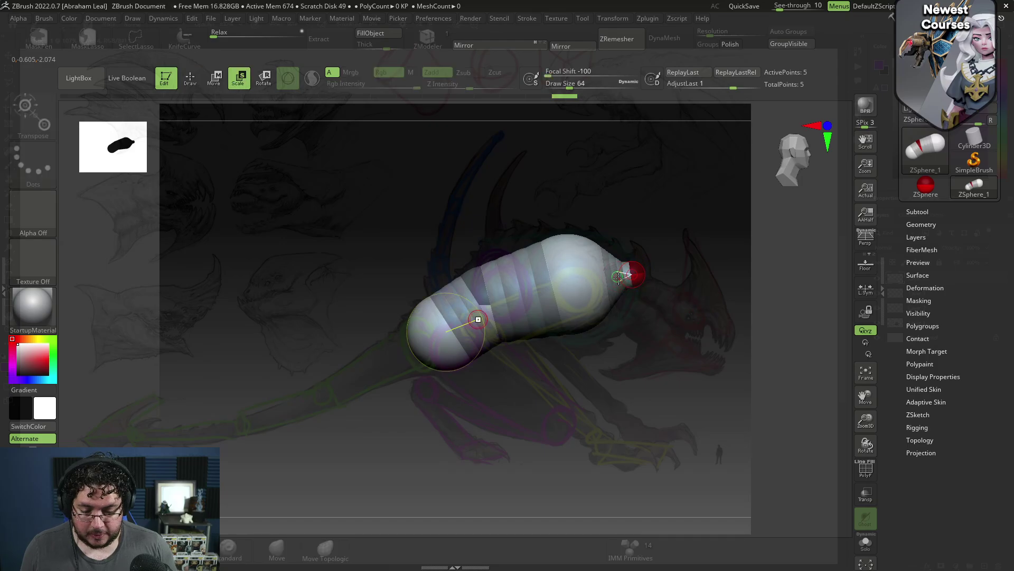
{"action": "left_click_drag", "start_coordinate": [617, 261], "coordinate": [656, 355]}
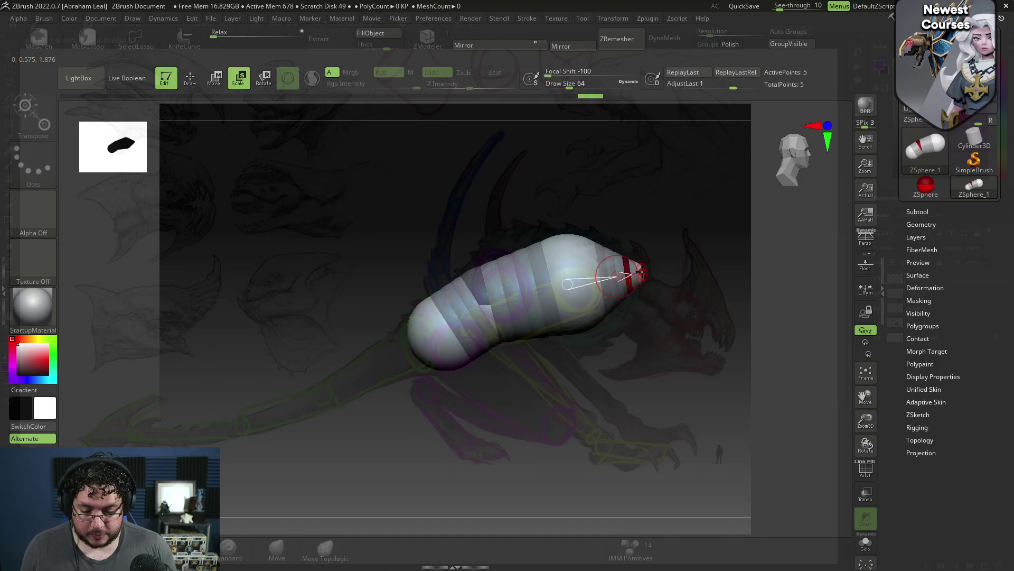
{"action": "mouse_move", "coordinate": [641, 271]}
{"action": "left_mouse_down"}
{"action": "mouse_move", "coordinate": [653, 297]}
{"action": "mouse_move", "coordinate": [630, 270]}
{"action": "mouse_move", "coordinate": [634, 278]}
{"action": "left_mouse_up"}
{"action": "key", "text": "w"}
{"action": "key", "text": "e"}
{"action": "key", "text": "w"}
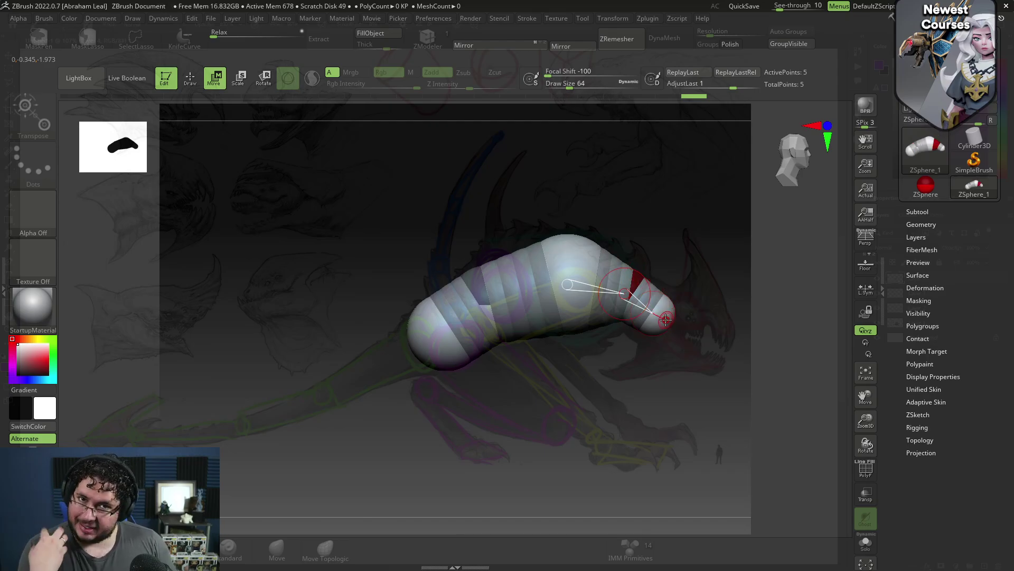
{"action": "left_click_drag", "start_coordinate": [666, 319], "coordinate": [652, 318]}
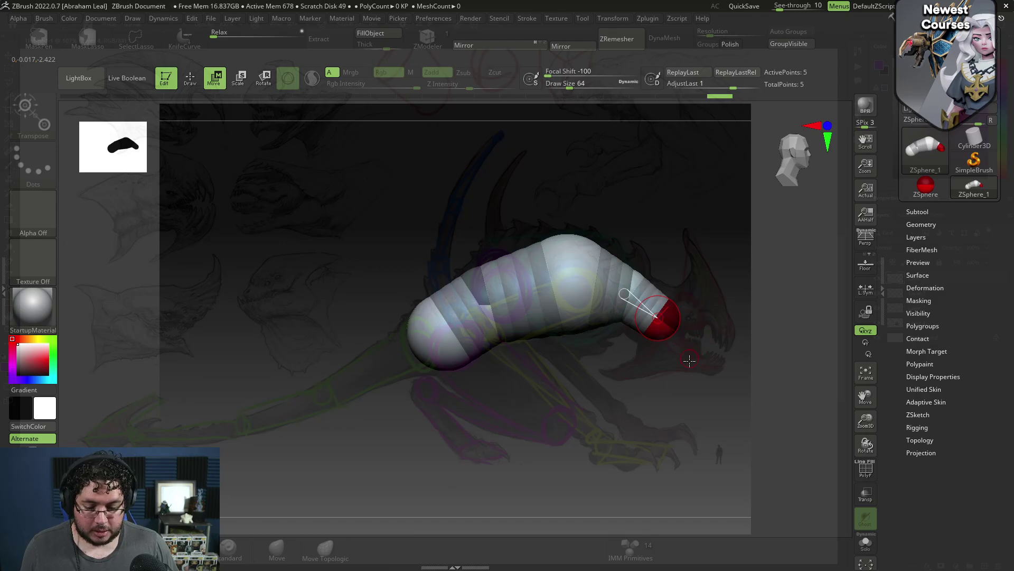
Add two centred ZSpheres at the neck's end for the upper head and lower jaw, and move them into place over the concept
{"action": "key", "text": "q"}
{"action": "left_click_drag", "start_coordinate": [697, 333], "coordinate": [552, 396]}
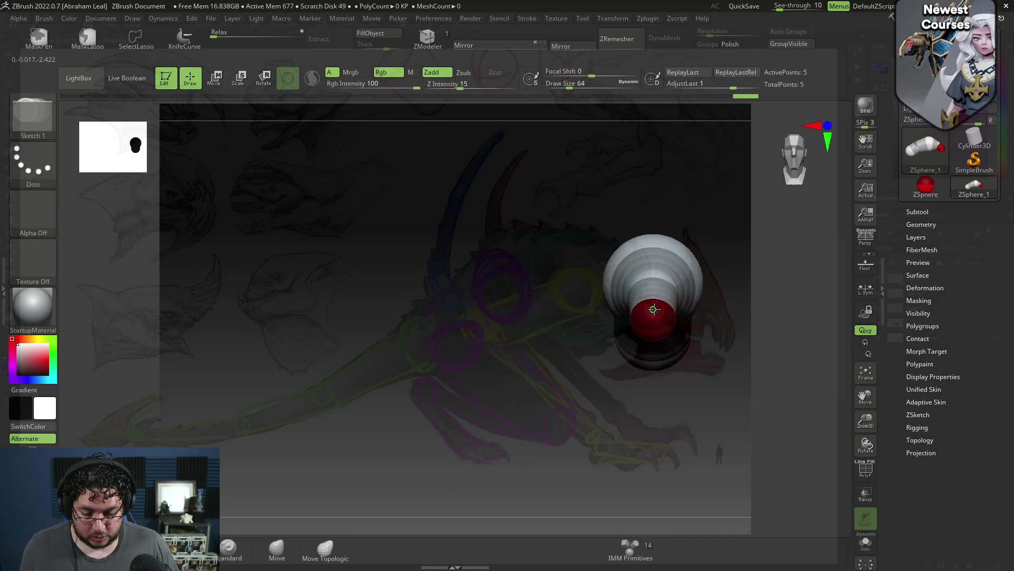
{"action": "left_click_drag", "start_coordinate": [653, 309], "coordinate": [654, 316]}
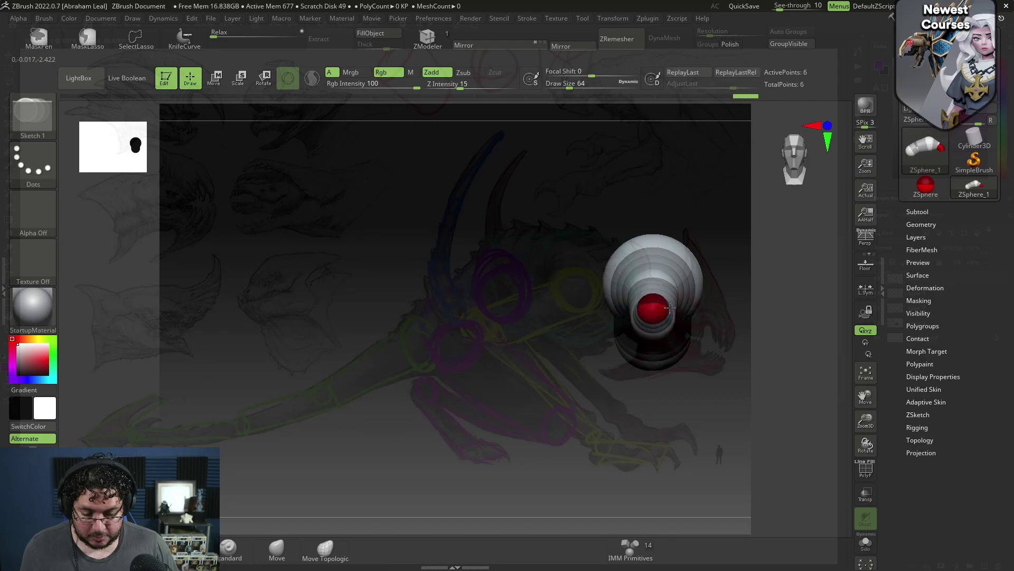
{"action": "left_click_drag", "start_coordinate": [657, 409], "coordinate": [670, 327]}
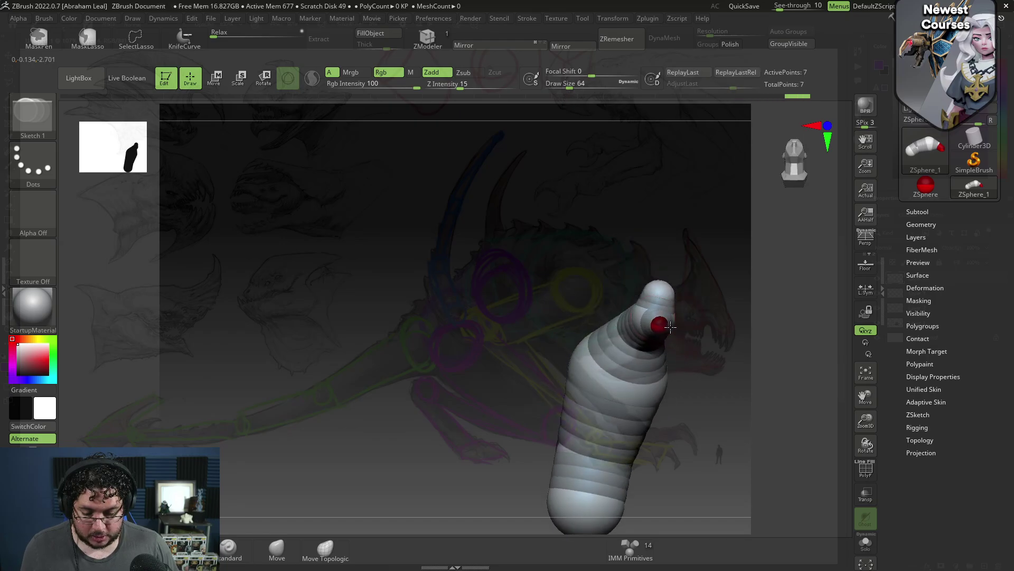
{"action": "left_click_drag", "start_coordinate": [715, 295], "coordinate": [714, 395]}
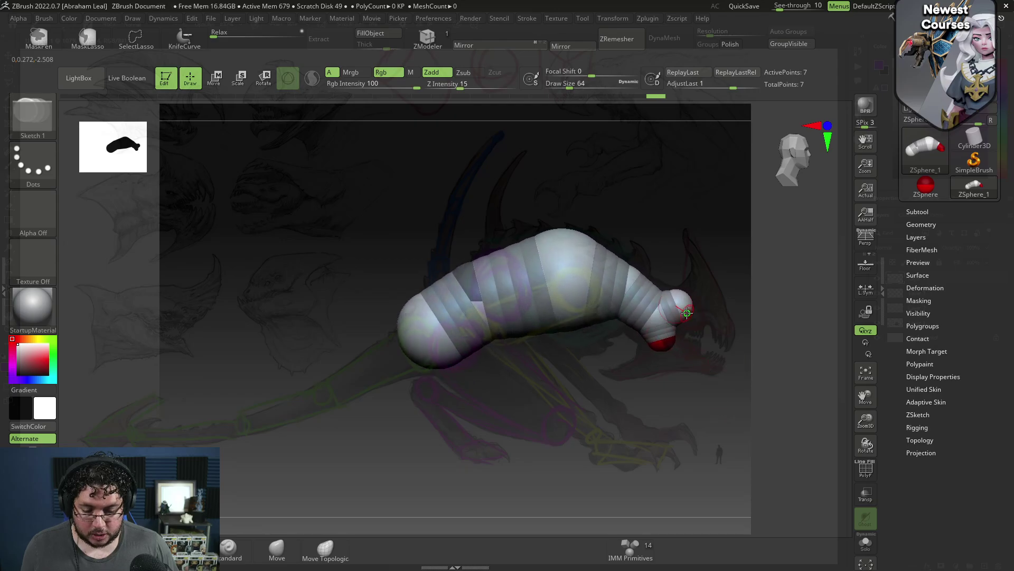
{"action": "key", "text": "w"}
{"action": "left_click_drag", "start_coordinate": [686, 313], "coordinate": [666, 352]}
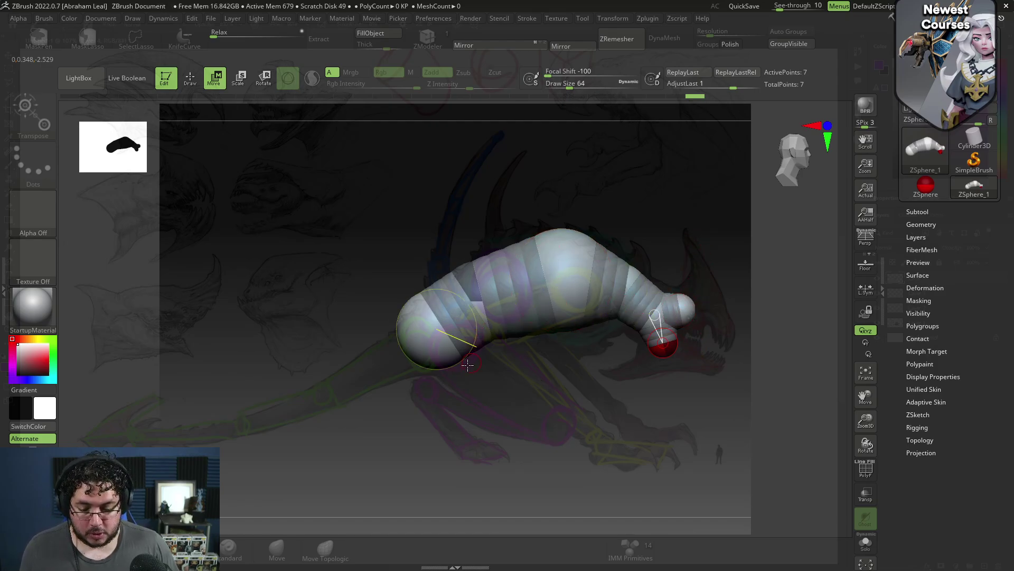
{"action": "key", "text": "q"}
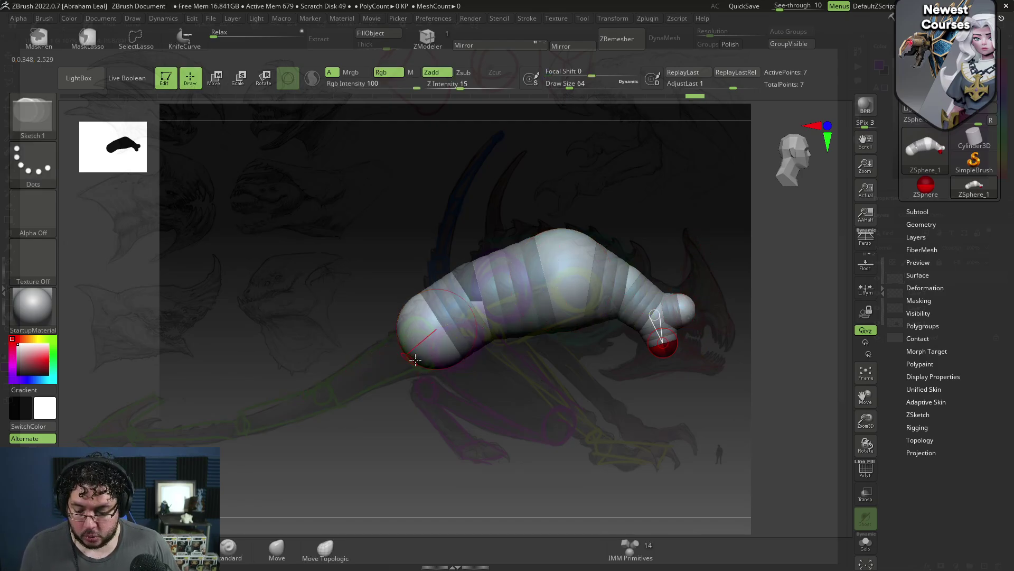
{"action": "mouse_move", "coordinate": [371, 410]}
{"action": "left_mouse_down"}
{"action": "mouse_move", "coordinate": [648, 350]}
{"action": "mouse_move", "coordinate": [586, 392]}
{"action": "mouse_move", "coordinate": [509, 401]}
{"action": "left_mouse_up"}
{"action": "left_click", "coordinate": [662, 345]}
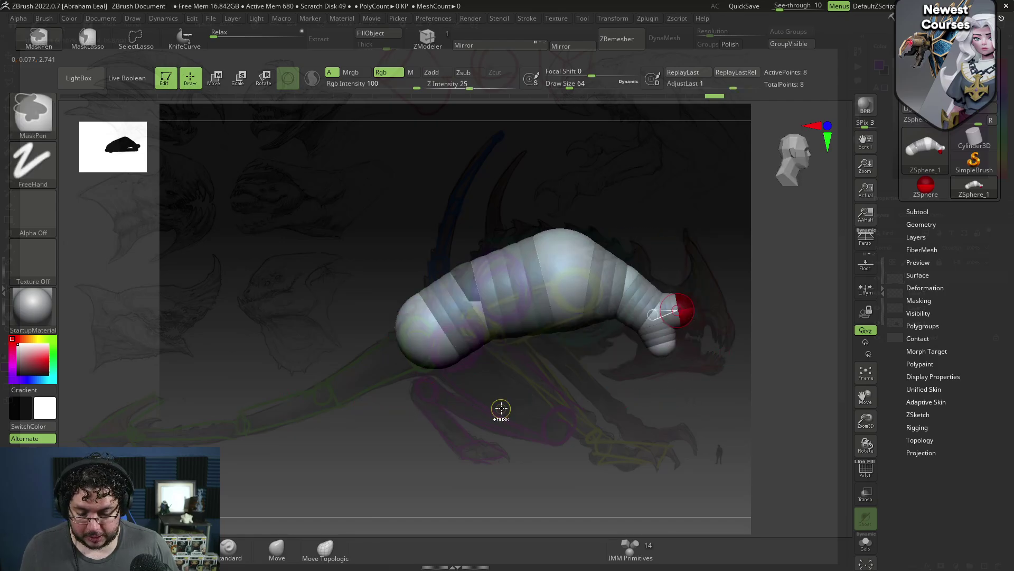
{"action": "key", "text": "ctrl+z"}
Add a centred ZSphere on the back of the hip sphere to start the tail
{"action": "mouse_move", "coordinate": [421, 375]}
{"action": "left_mouse_down"}
{"action": "mouse_move", "coordinate": [454, 338]}
{"action": "mouse_move", "coordinate": [545, 355]}
{"action": "left_mouse_up"}
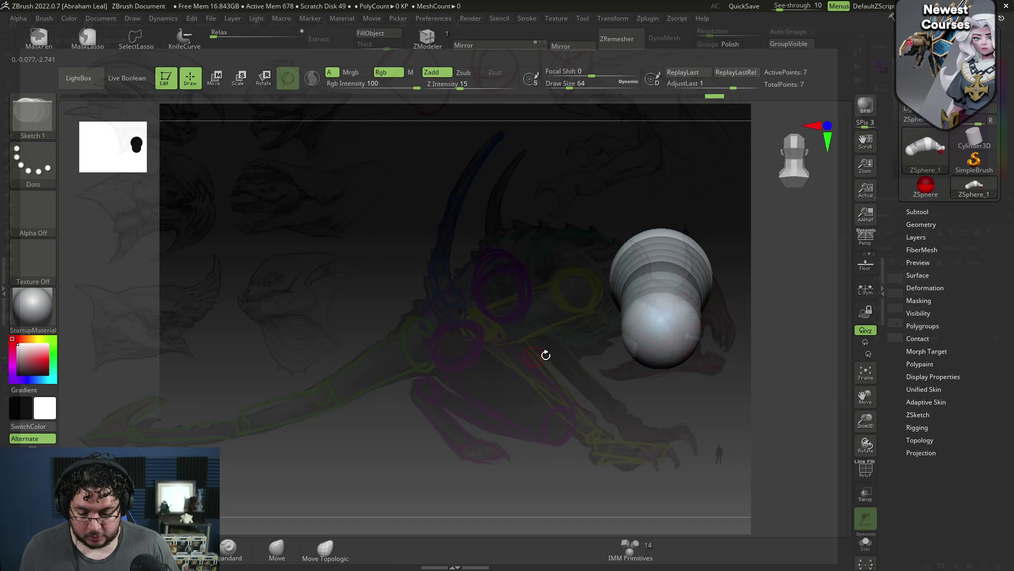
{"action": "left_click", "coordinate": [662, 343]}
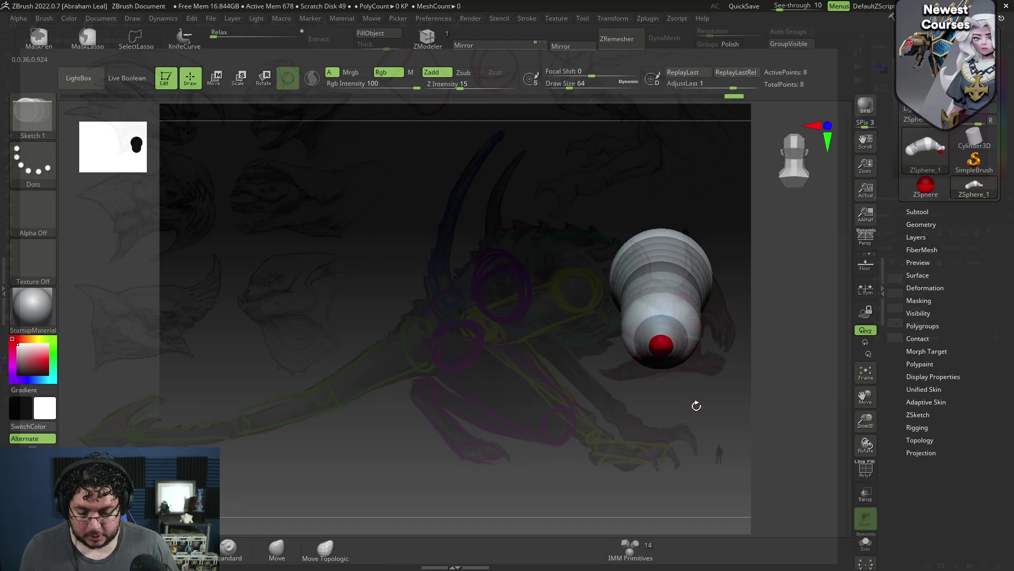
Stretch the tail ZSphere out along the concept's tail and scale its tip down so the tail tapers
{"action": "left_click_drag", "start_coordinate": [695, 405], "coordinate": [465, 429]}
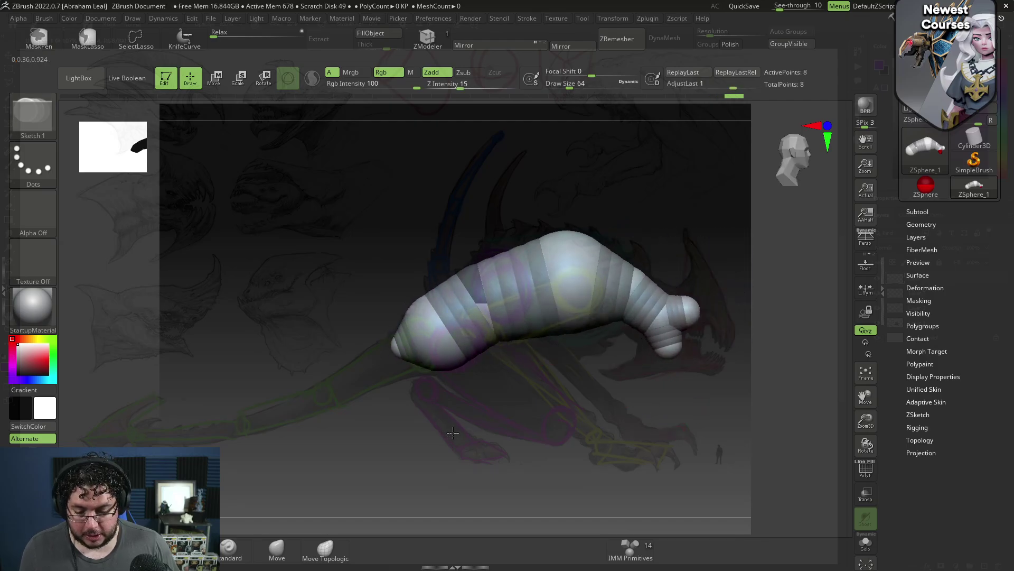
{"action": "key", "text": "w"}
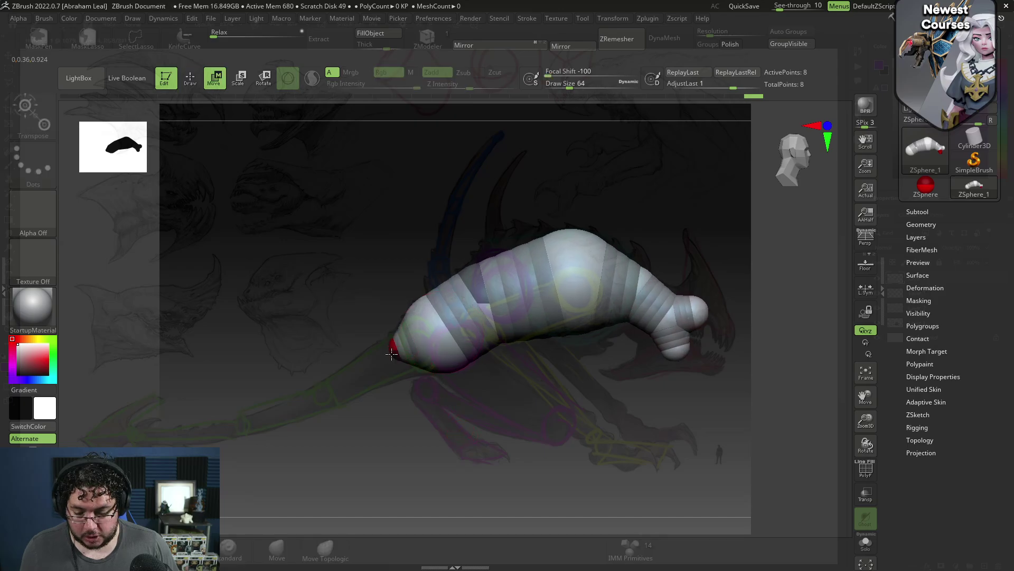
{"action": "left_click_drag", "start_coordinate": [391, 354], "coordinate": [163, 422]}
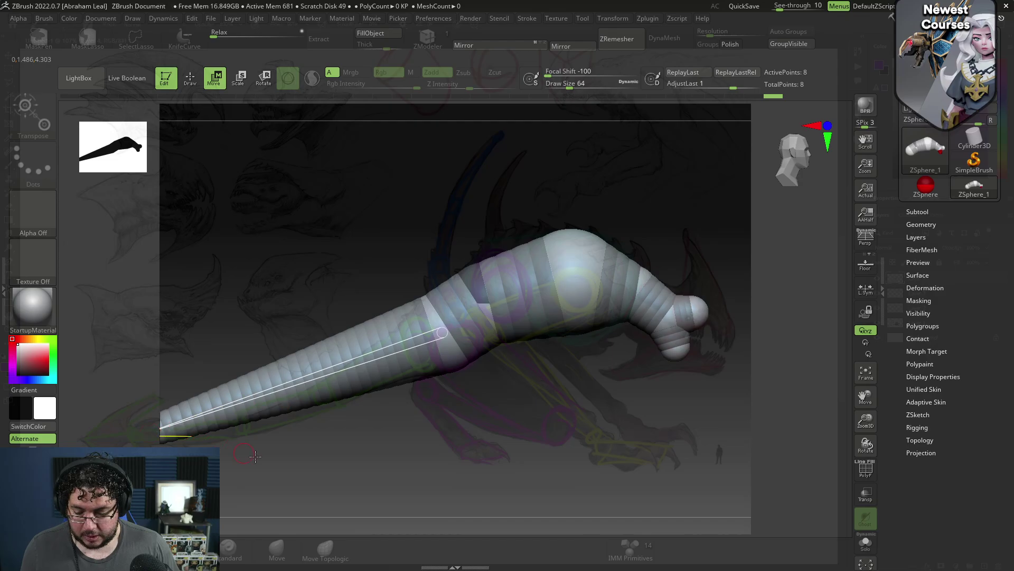
{"action": "left_click_drag", "start_coordinate": [256, 456], "coordinate": [366, 451], "text": "alt"}
{"action": "key", "text": "e"}
{"action": "left_click_drag", "start_coordinate": [250, 431], "coordinate": [238, 385]}
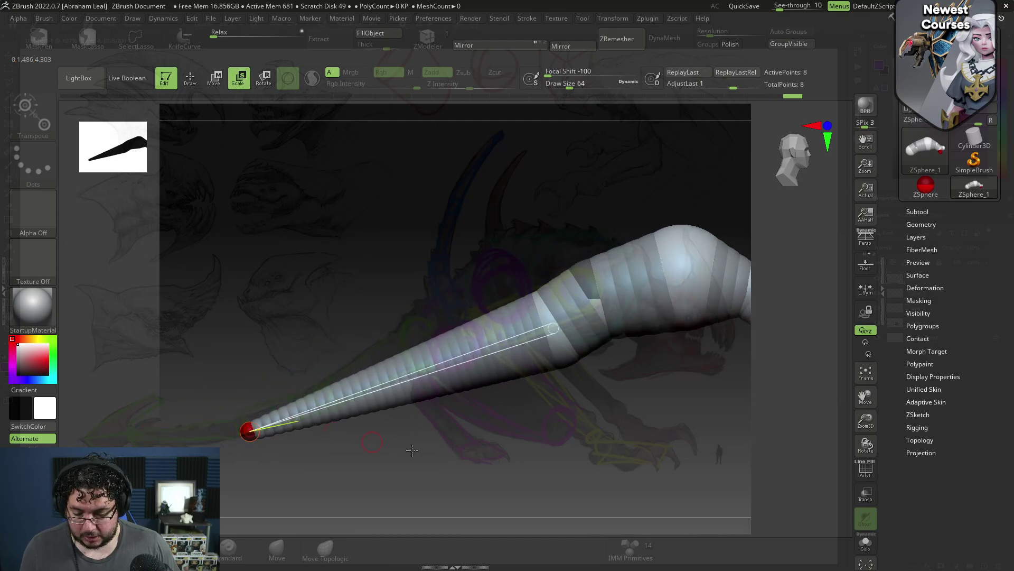
{"action": "left_click_drag", "start_coordinate": [412, 450], "coordinate": [312, 455]}
Insert two ZSpheres along the tail and move them so it bends down along the concept's tail
{"action": "key", "text": "q"}
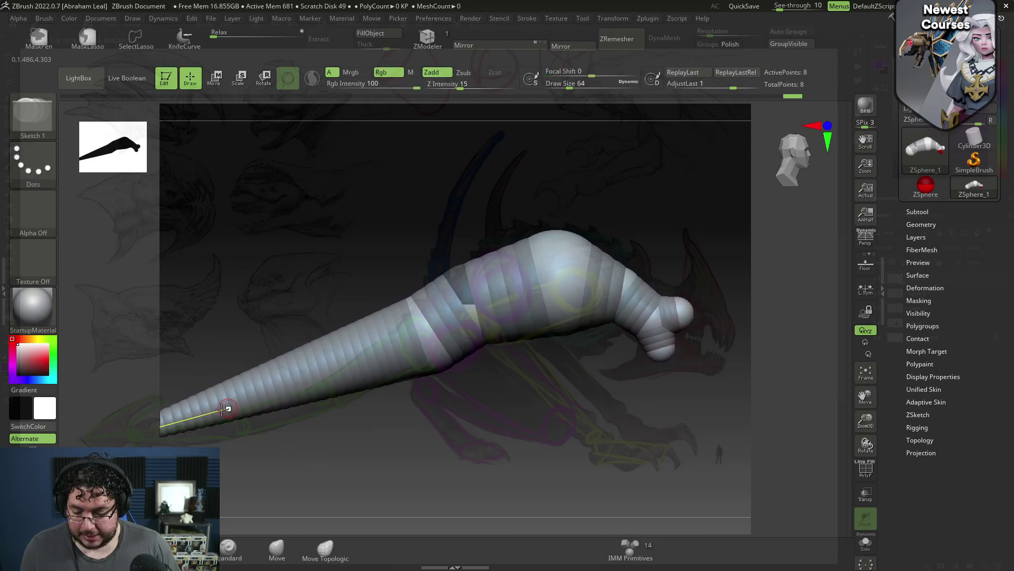
{"action": "left_click", "coordinate": [233, 405]}
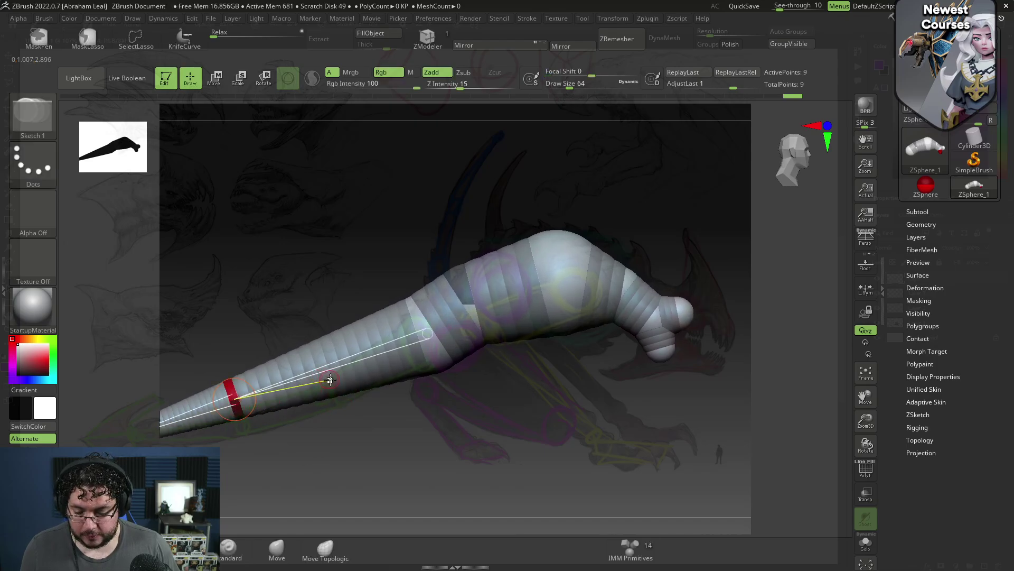
{"action": "left_click", "coordinate": [334, 378]}
{"action": "key", "text": "w"}
{"action": "left_click_drag", "start_coordinate": [340, 364], "coordinate": [224, 320]}
{"action": "key", "text": "e"}
{"action": "key", "text": "w"}
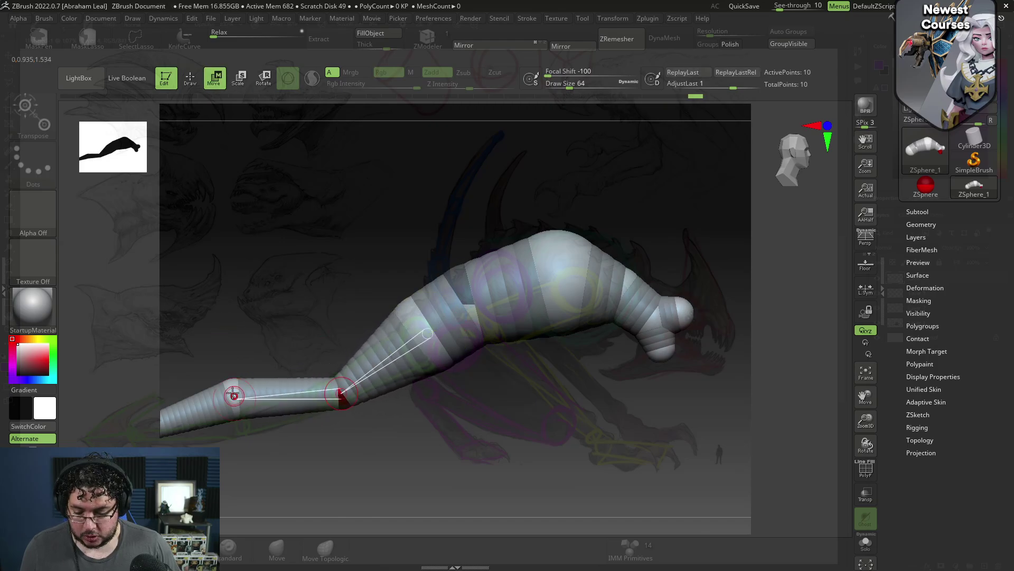
{"action": "left_click_drag", "start_coordinate": [233, 394], "coordinate": [239, 423]}
{"action": "key", "text": "e"}
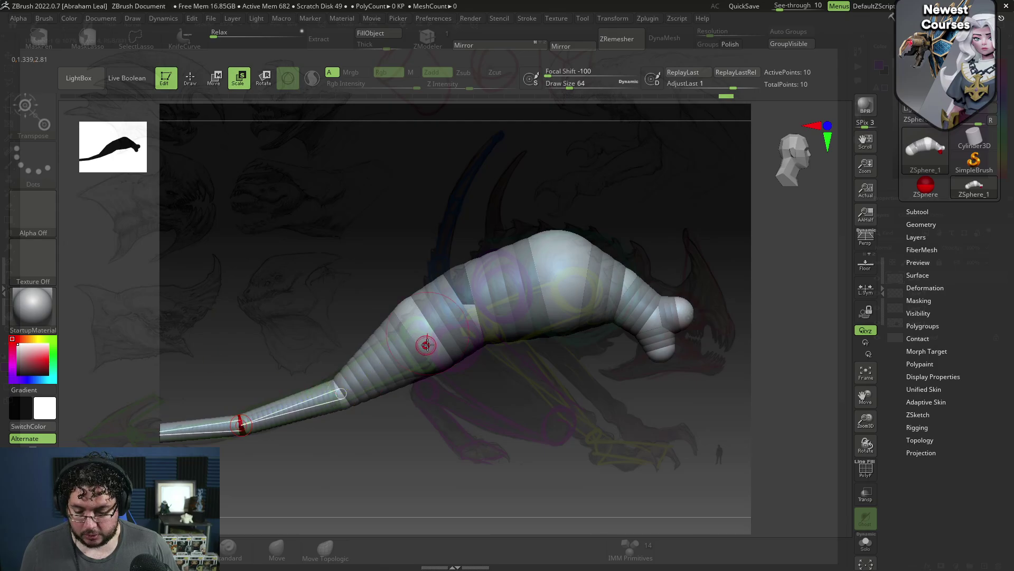
{"action": "key", "text": "r"}
{"action": "mouse_move", "coordinate": [428, 334]}
{"action": "left_mouse_down"}
{"action": "mouse_move", "coordinate": [444, 357]}
{"action": "mouse_move", "coordinate": [431, 344]}
{"action": "left_mouse_up"}
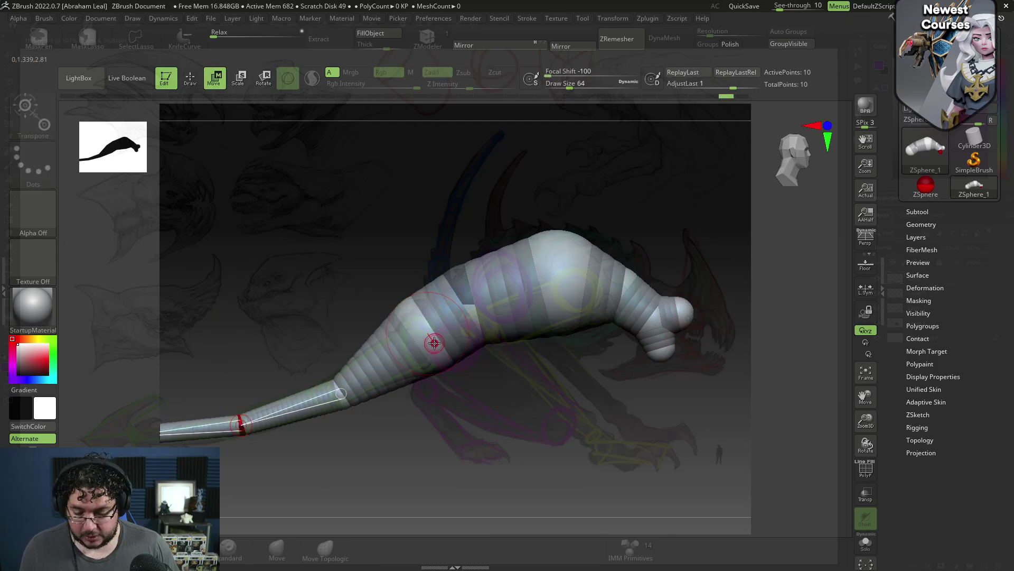
{"action": "key", "text": "w"}
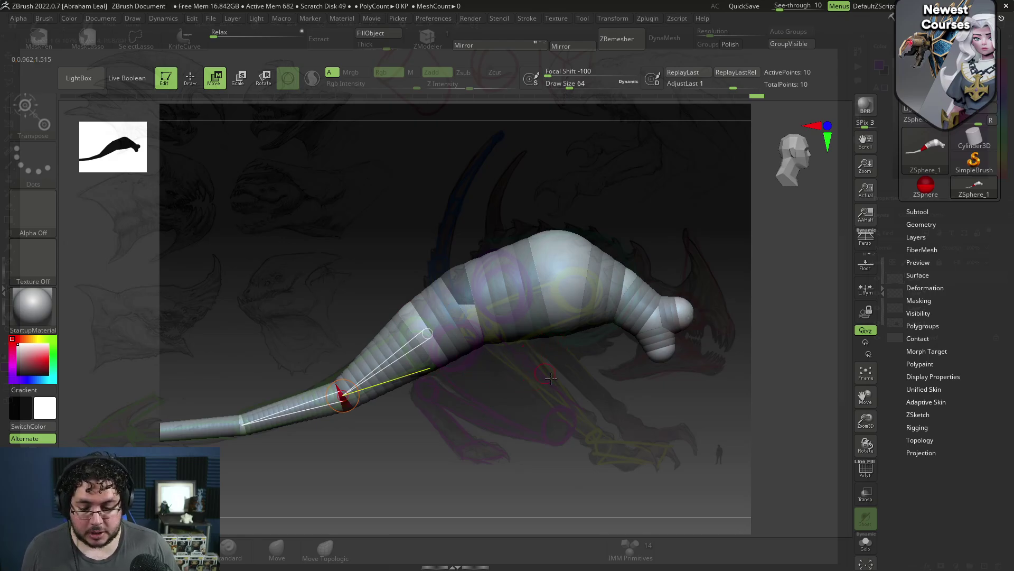
Add a mirrored pair of ZSpheres on the sides of the chest sphere for the shoulders
{"action": "key", "text": "q"}
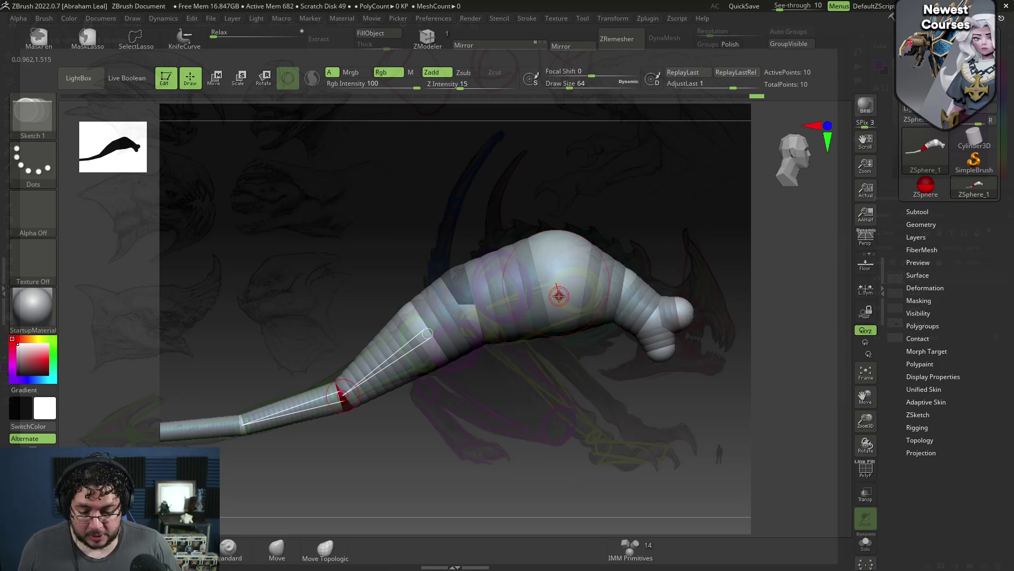
{"action": "left_click_drag", "start_coordinate": [574, 292], "coordinate": [596, 299]}
{"action": "left_click_drag", "start_coordinate": [600, 403], "coordinate": [589, 339]}
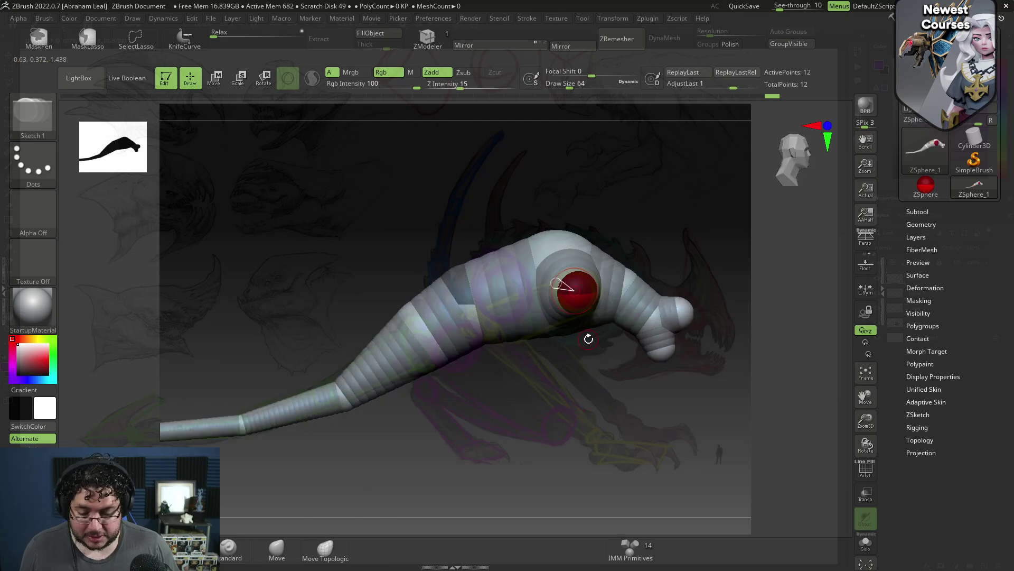
{"action": "key", "text": "w"}
Add a ZSphere pair on the shoulders, extend it back to the concept's elbow, and spread the elbows outward from the body
{"action": "key", "text": "q"}
{"action": "mouse_move", "coordinate": [583, 296]}
{"action": "left_mouse_down"}
{"action": "mouse_move", "coordinate": [597, 319]}
{"action": "mouse_move", "coordinate": [544, 296]}
{"action": "mouse_move", "coordinate": [470, 318]}
{"action": "mouse_move", "coordinate": [466, 282]}
{"action": "left_mouse_up"}
{"action": "key", "text": "w"}
{"action": "key", "text": "e"}
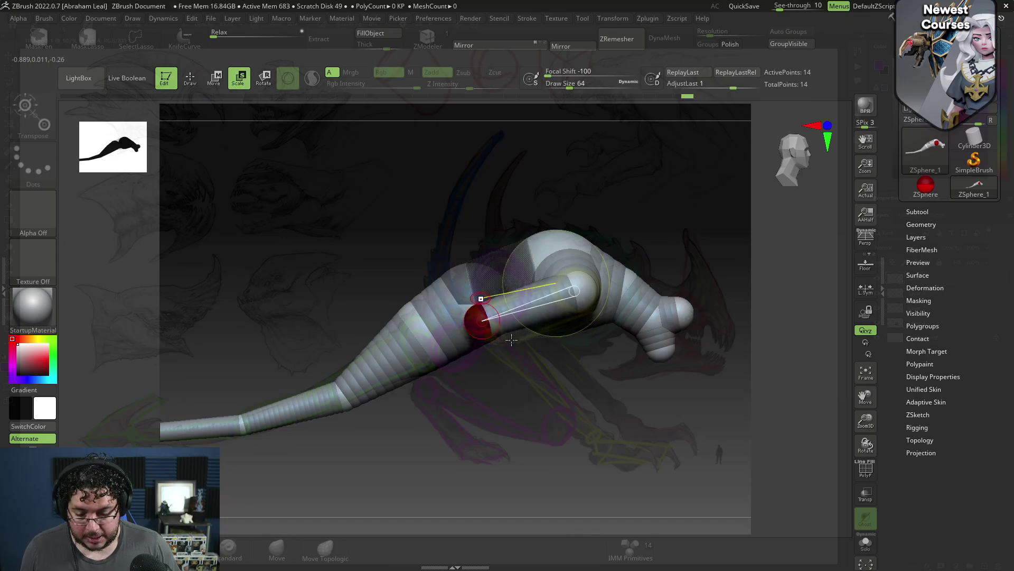
{"action": "left_click_drag", "start_coordinate": [557, 366], "coordinate": [555, 467]}
{"action": "key", "text": "w"}
{"action": "left_click_drag", "start_coordinate": [479, 323], "coordinate": [481, 357]}
{"action": "left_click_drag", "start_coordinate": [556, 404], "coordinate": [555, 326]}
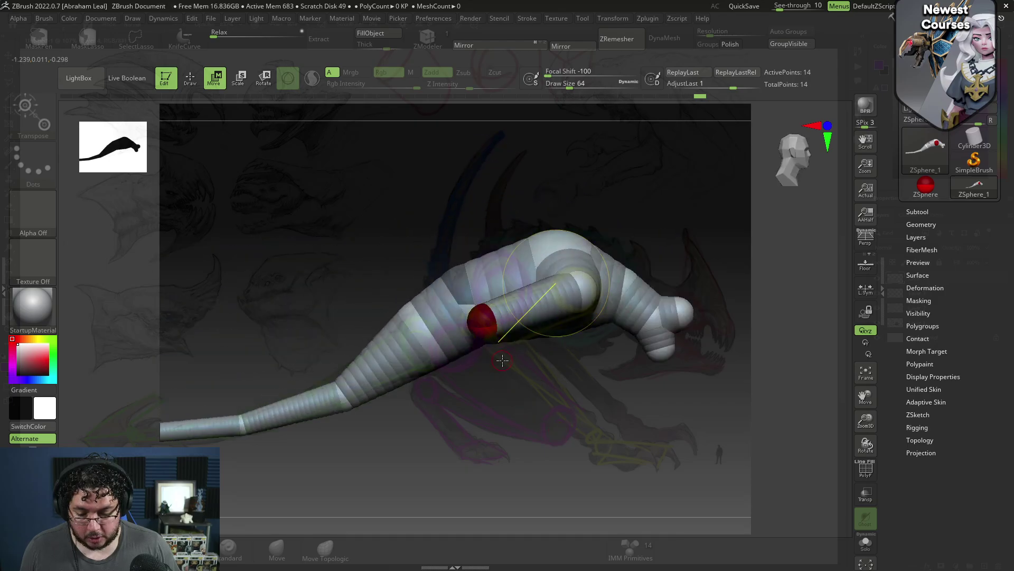
Add a ZSphere pair on the elbows and move it to the concept's wrist, angling the forearms in the front view
{"action": "key", "text": "q"}
{"action": "left_click", "coordinate": [492, 332]}
{"action": "key", "text": "w"}
{"action": "mouse_move", "coordinate": [494, 331]}
{"action": "left_mouse_down"}
{"action": "mouse_move", "coordinate": [573, 425]}
{"action": "mouse_move", "coordinate": [610, 448]}
{"action": "mouse_move", "coordinate": [605, 440]}
{"action": "left_mouse_up"}
{"action": "key", "text": "e"}
{"action": "left_click_drag", "start_coordinate": [666, 399], "coordinate": [605, 397]}
{"action": "key", "text": "w"}
{"action": "left_click_drag", "start_coordinate": [608, 448], "coordinate": [651, 453]}
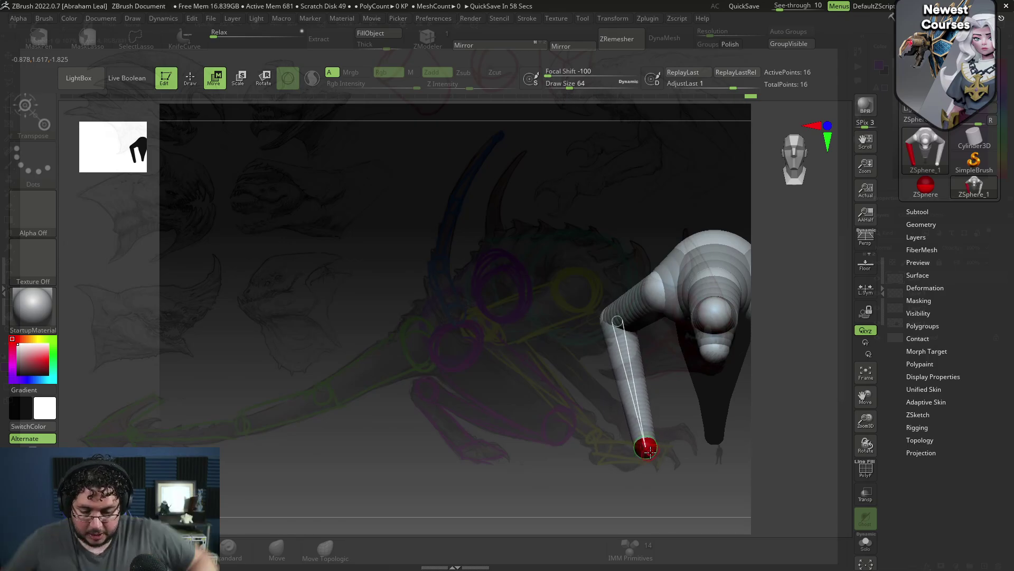
{"action": "left_click_drag", "start_coordinate": [524, 387], "coordinate": [579, 393]}
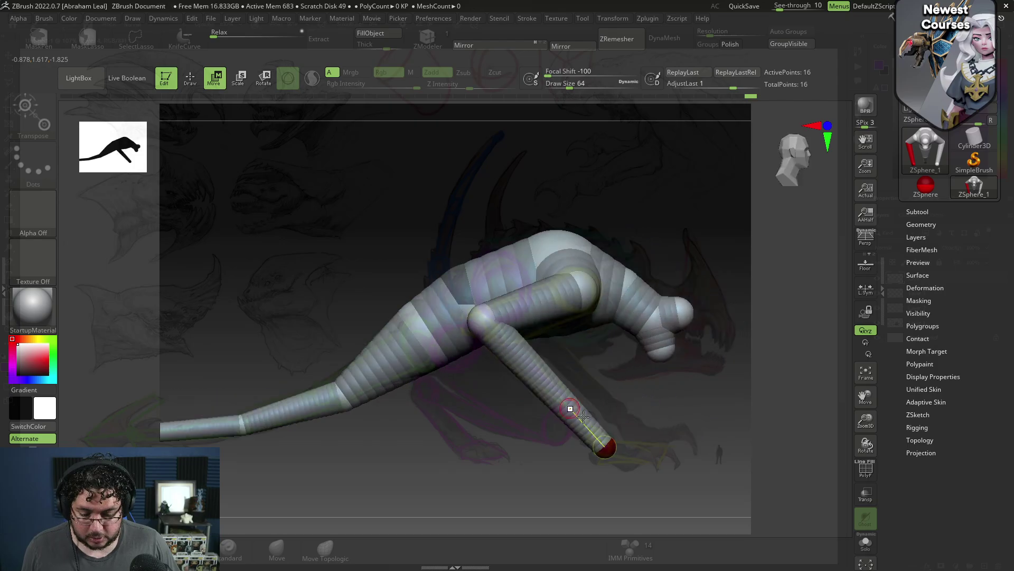
Add another ZSphere pair on the elbows and pull it straight up to start the tall elbow spikes
{"action": "key", "text": "q"}
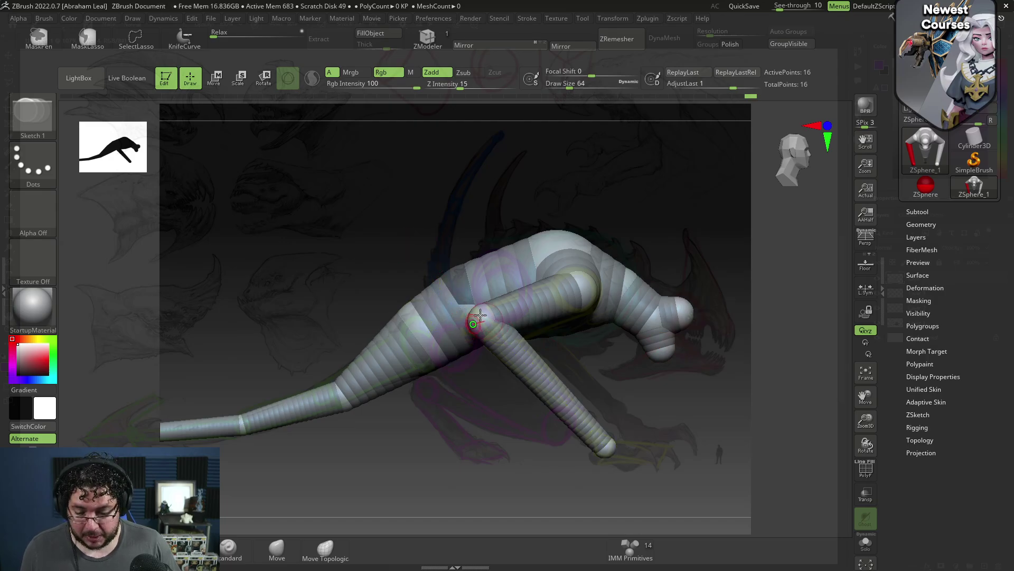
{"action": "left_click_drag", "start_coordinate": [437, 247], "coordinate": [479, 432], "text": "shift"}
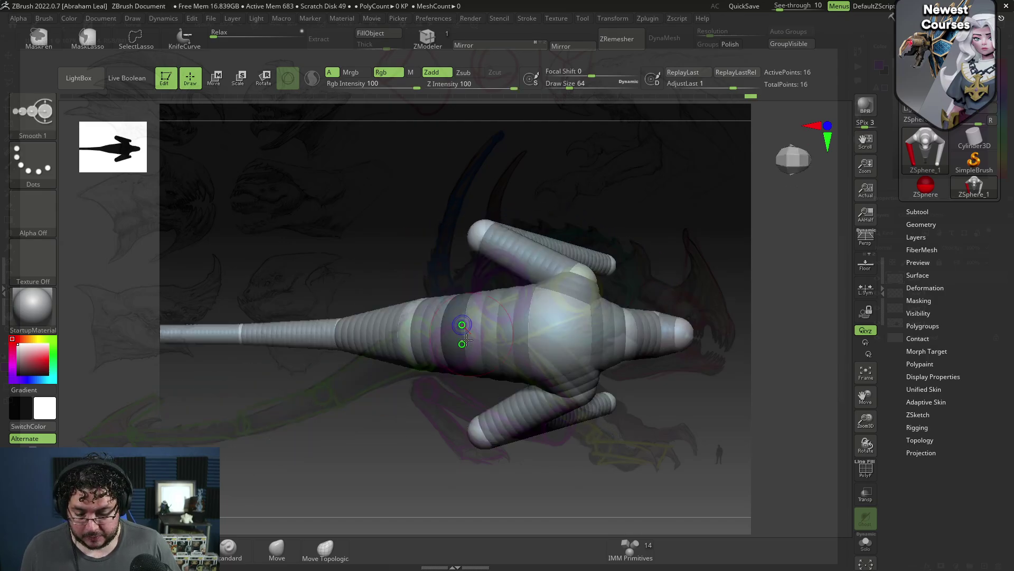
{"action": "left_click", "coordinate": [471, 432]}
{"action": "left_click_drag", "start_coordinate": [502, 478], "coordinate": [471, 175], "text": "shift"}
{"action": "key", "text": "w"}
{"action": "left_click_drag", "start_coordinate": [397, 292], "coordinate": [410, 256]}
{"action": "left_click_drag", "start_coordinate": [483, 159], "coordinate": [510, 127]}
Scale down the elbow spikes' end ZSpheres and place the tips near the top of the concept's blue spike
{"action": "key", "text": "e"}
{"action": "mouse_move", "coordinate": [514, 119]}
{"action": "right_mouse_down"}
{"action": "mouse_move", "coordinate": [484, 90]}
{"action": "mouse_move", "coordinate": [516, 116]}
{"action": "right_mouse_up"}
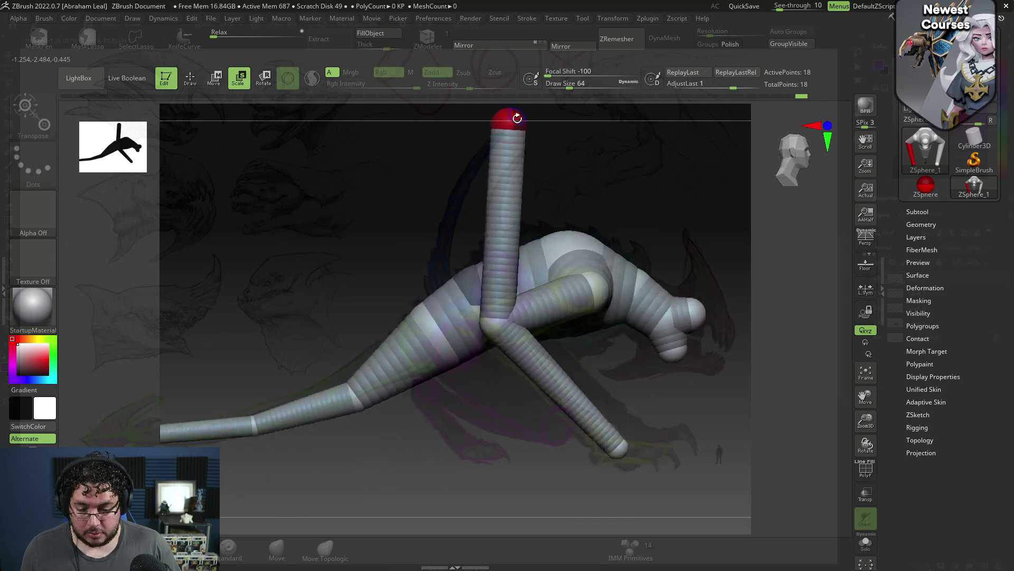
{"action": "mouse_move", "coordinate": [510, 131]}
{"action": "left_mouse_down"}
{"action": "mouse_move", "coordinate": [500, 146]}
{"action": "mouse_move", "coordinate": [529, 185]}
{"action": "mouse_move", "coordinate": [504, 236]}
{"action": "left_mouse_up"}
{"action": "key", "text": "w"}
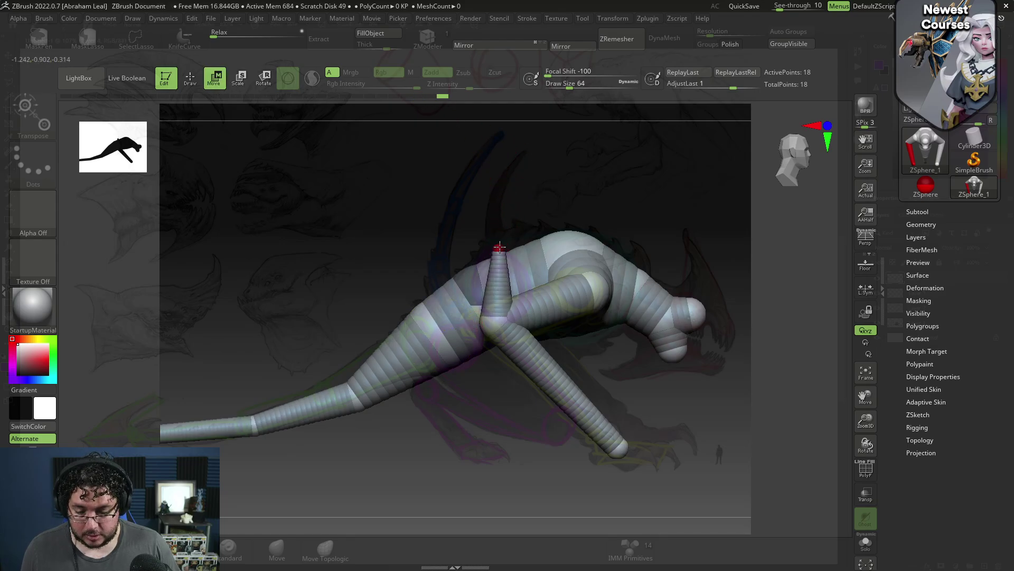
{"action": "left_click_drag", "start_coordinate": [500, 246], "coordinate": [501, 133]}
Insert two ZSpheres along each elbow spike and move them backward so the spike follows the concept's curve
{"action": "key", "text": "q"}
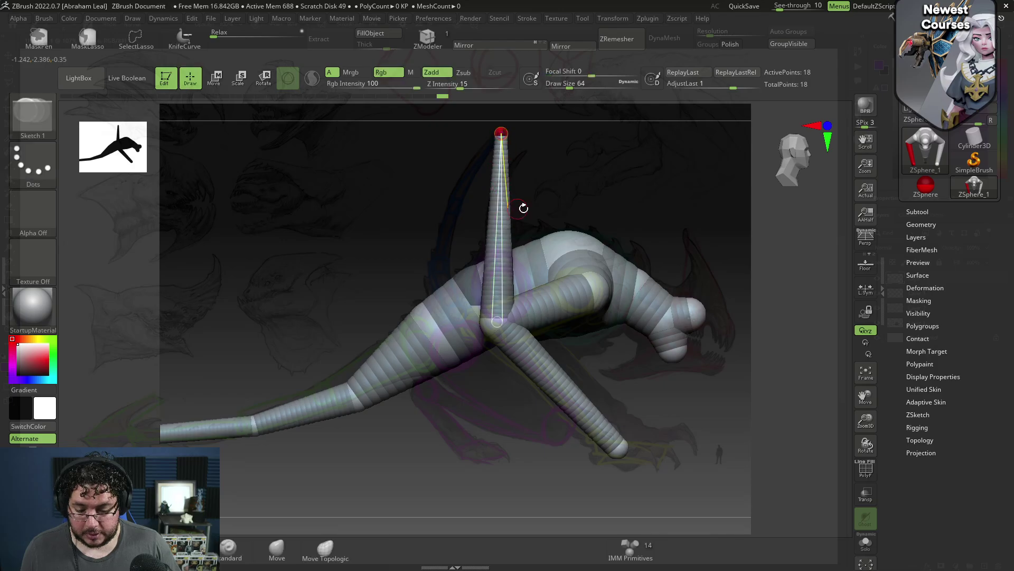
{"action": "left_click", "coordinate": [500, 208]}
{"action": "left_click", "coordinate": [498, 267]}
{"action": "key", "text": "w"}
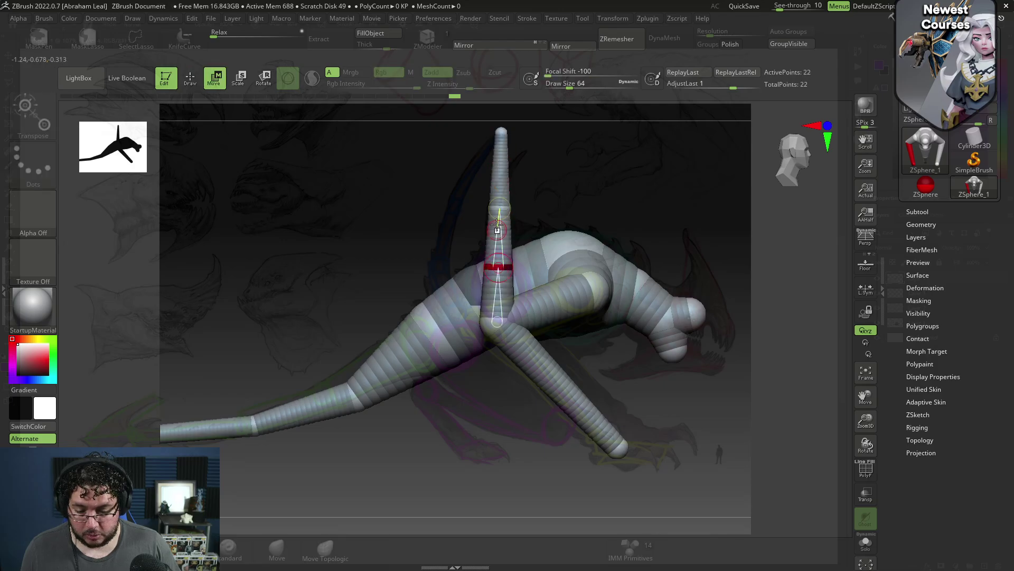
{"action": "left_click_drag", "start_coordinate": [500, 209], "coordinate": [453, 199]}
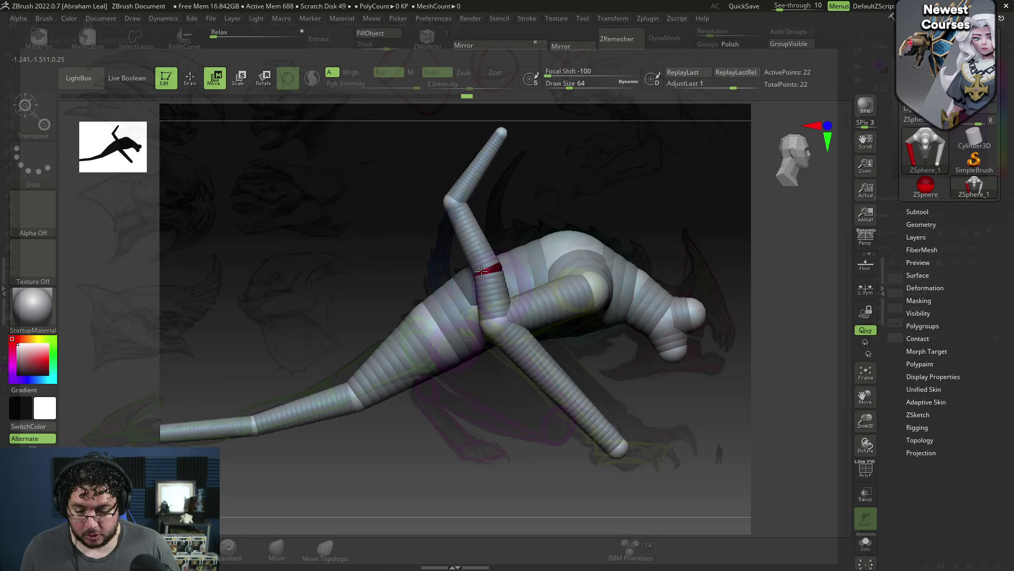
{"action": "left_click_drag", "start_coordinate": [498, 267], "coordinate": [440, 278]}
Insert three more ZSpheres along each elbow spike and reposition the joints to smooth its curve and base
{"action": "left_click_drag", "start_coordinate": [474, 371], "coordinate": [467, 376], "text": "alt"}
{"action": "left_click", "coordinate": [443, 230]}
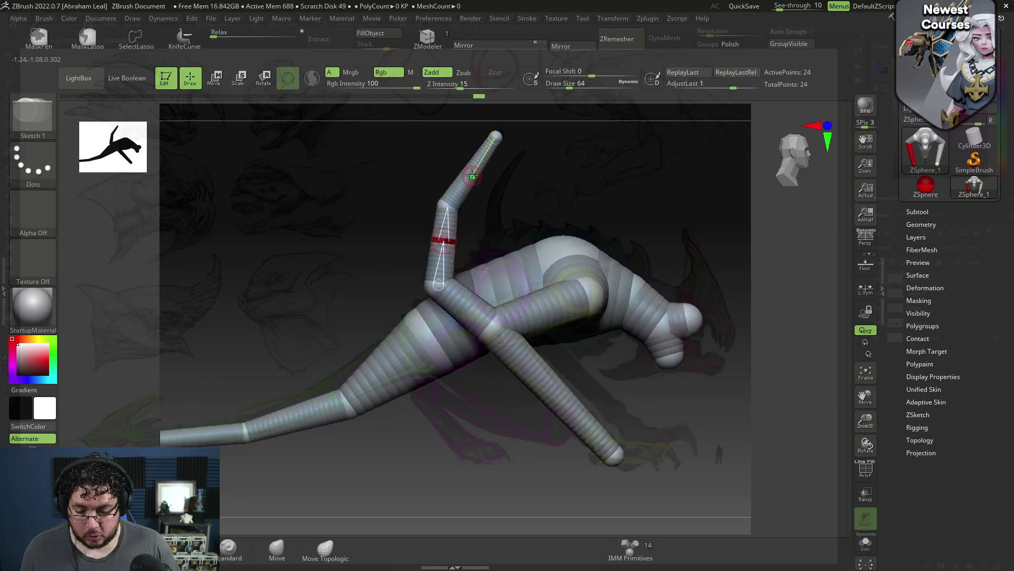
{"action": "left_click", "coordinate": [468, 170]}
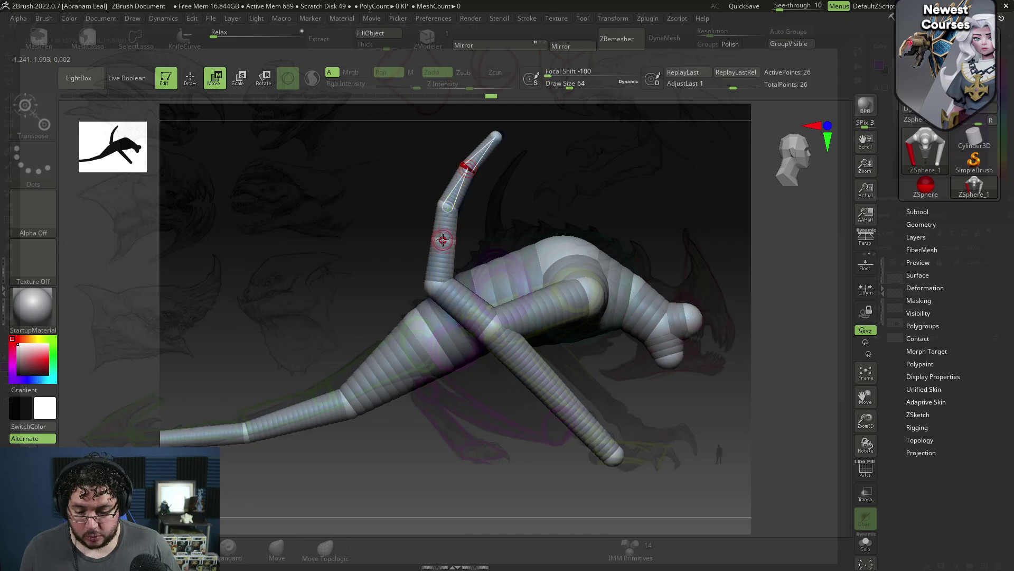
{"action": "left_click_drag", "start_coordinate": [443, 240], "coordinate": [447, 206]}
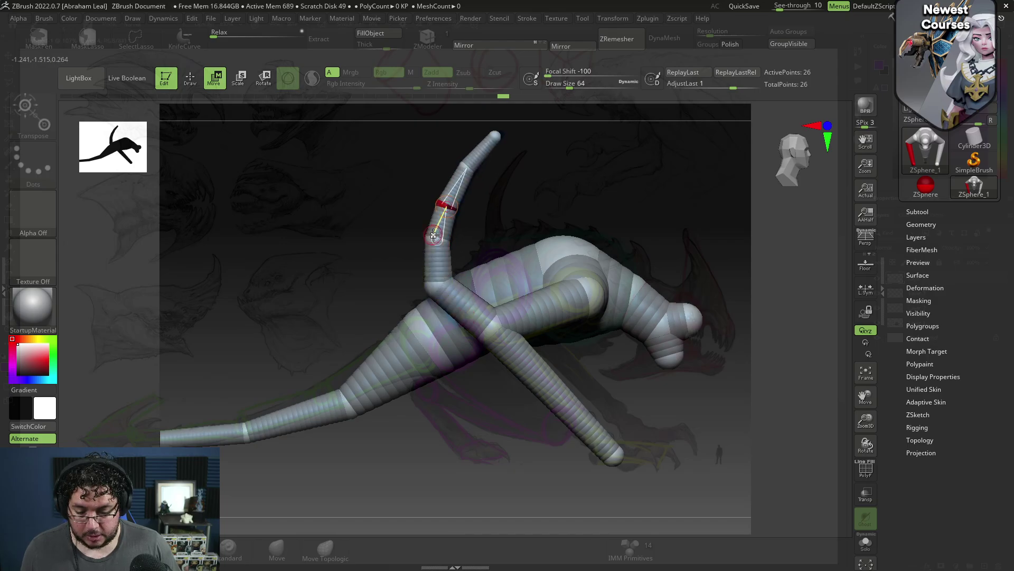
{"action": "left_click", "coordinate": [465, 299]}
{"action": "left_click_drag", "start_coordinate": [467, 303], "coordinate": [459, 318]}
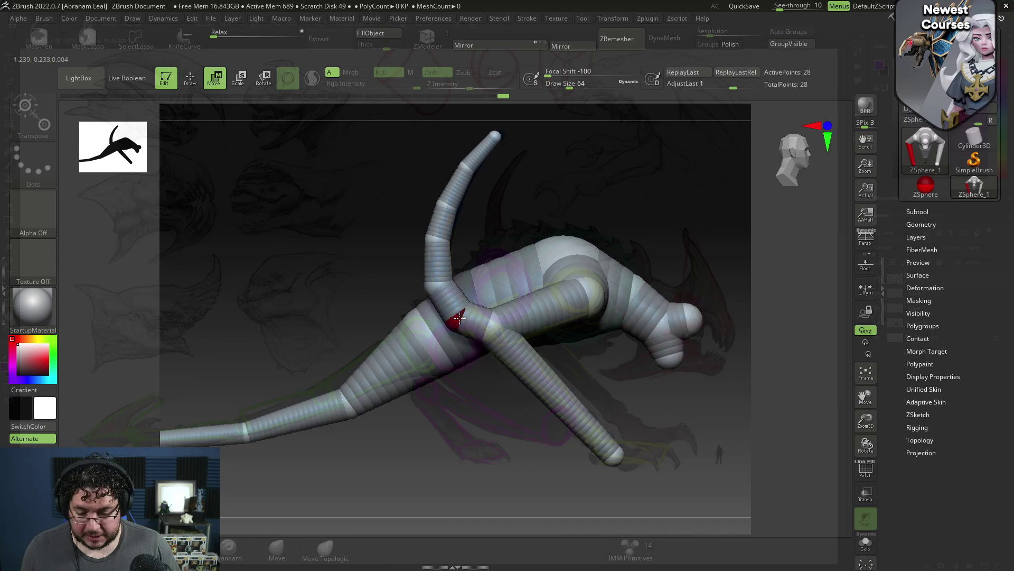
Nudge the tail's joint nearest the hip to refine the bend against the concept
{"action": "left_click_drag", "start_coordinate": [629, 242], "coordinate": [635, 234]}
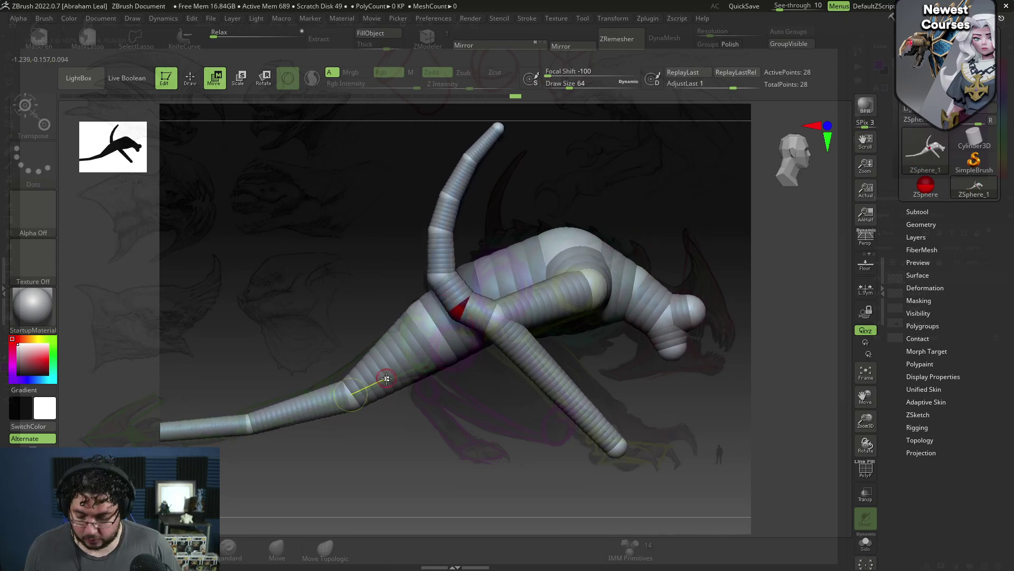
{"action": "left_click_drag", "start_coordinate": [353, 391], "coordinate": [347, 393]}
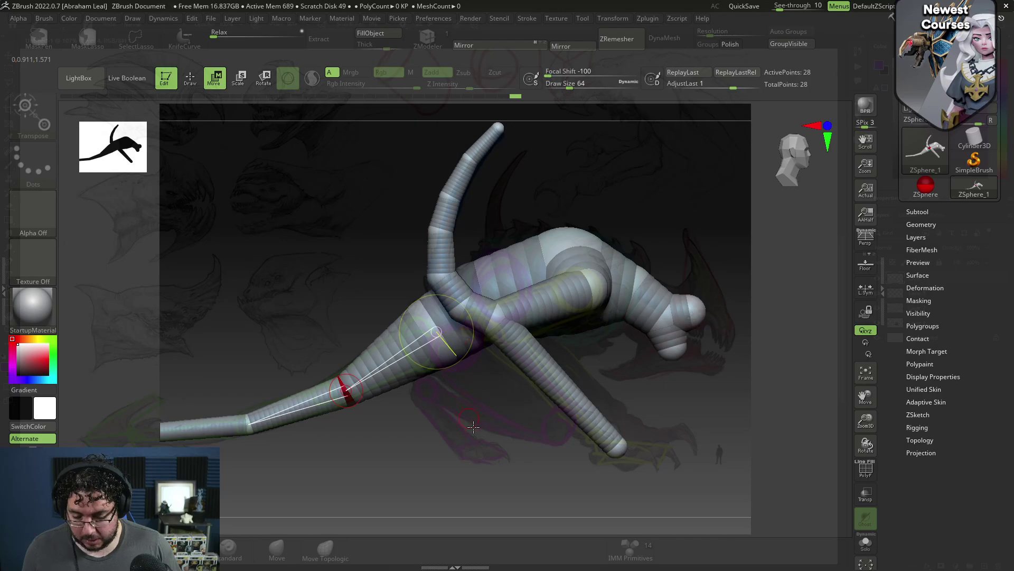
{"action": "mouse_move", "coordinate": [473, 426]}
{"action": "left_mouse_down"}
{"action": "mouse_move", "coordinate": [505, 450]}
{"action": "mouse_move", "coordinate": [477, 426]}
{"action": "left_mouse_up"}
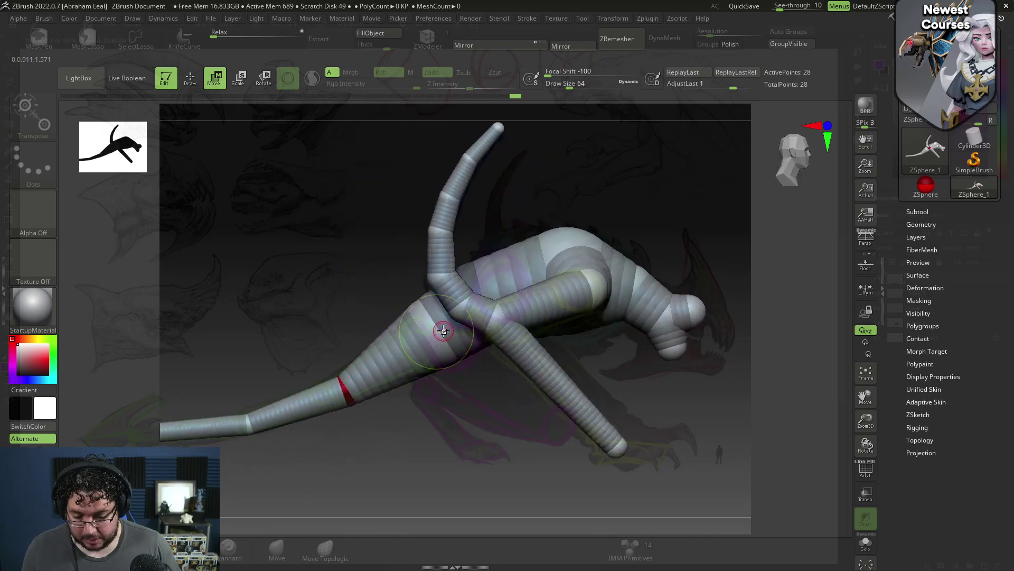
Add mirrored ZSpheres on the sides of the hip sphere and extend the thighs down and forward to the concept's knee
{"action": "key", "text": "q"}
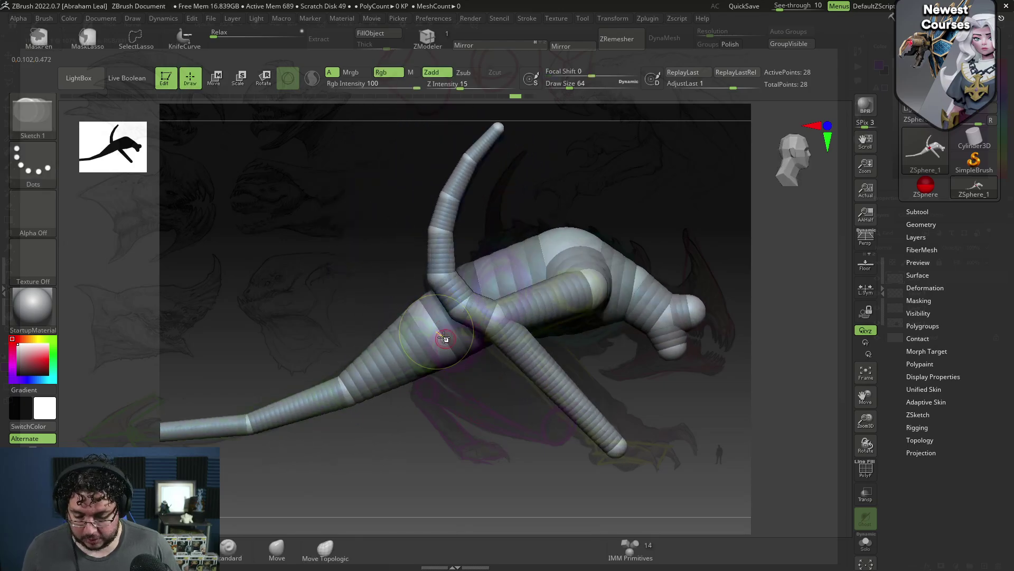
{"action": "left_click", "coordinate": [444, 338]}
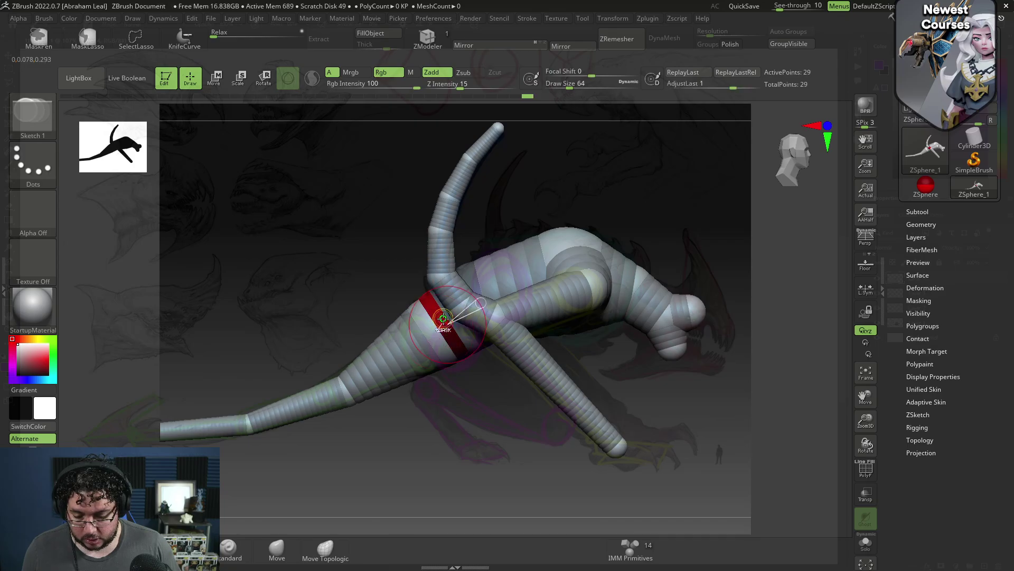
{"action": "key", "text": "ctrl+z"}
{"action": "mouse_move", "coordinate": [437, 331]}
{"action": "left_mouse_down"}
{"action": "mouse_move", "coordinate": [449, 350]}
{"action": "mouse_move", "coordinate": [569, 422]}
{"action": "left_mouse_up"}
{"action": "key", "text": "w"}
Move the knee ZSpheres outward in the front view so the thighs spread away from the body
{"action": "left_click_drag", "start_coordinate": [729, 414], "coordinate": [589, 413]}
{"action": "key", "text": "e"}
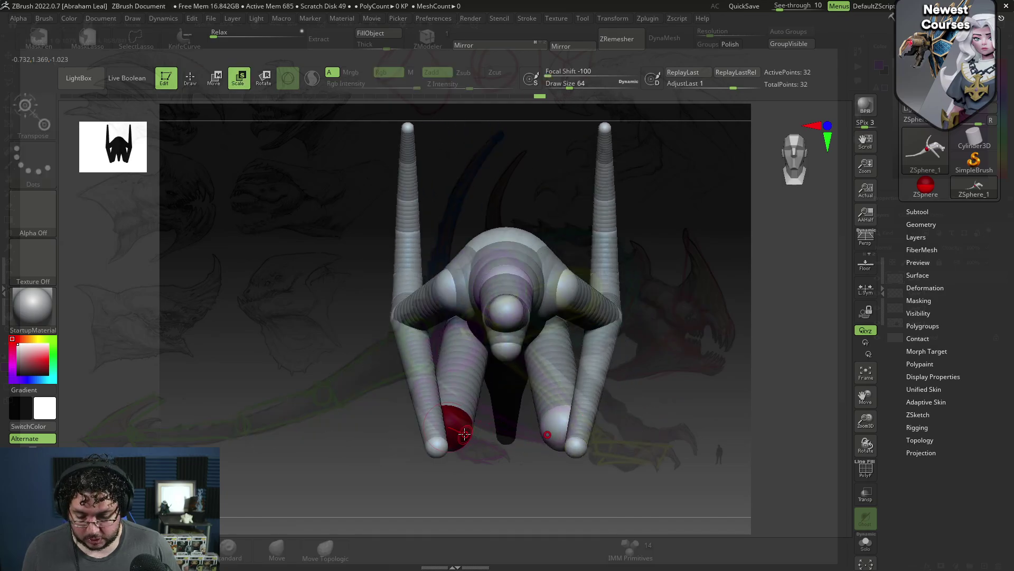
{"action": "key", "text": "w"}
{"action": "left_click_drag", "start_coordinate": [455, 430], "coordinate": [446, 428]}
{"action": "left_click_drag", "start_coordinate": [374, 476], "coordinate": [449, 467]}
{"action": "key", "text": "e"}
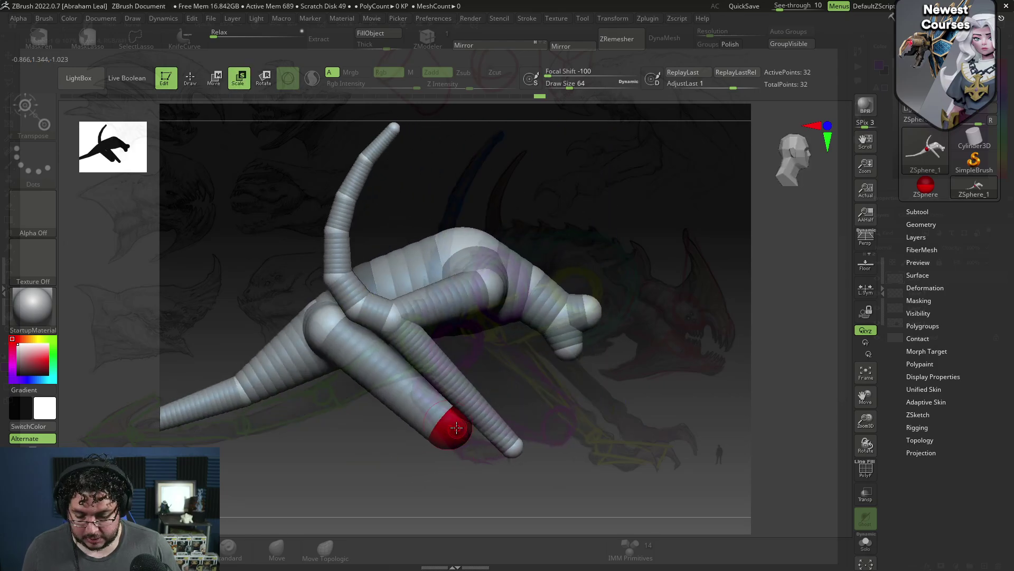
{"action": "mouse_move", "coordinate": [538, 486]}
{"action": "left_mouse_down"}
{"action": "mouse_move", "coordinate": [562, 484]}
{"action": "mouse_move", "coordinate": [557, 439]}
{"action": "left_mouse_up"}
{"action": "key", "text": "q"}
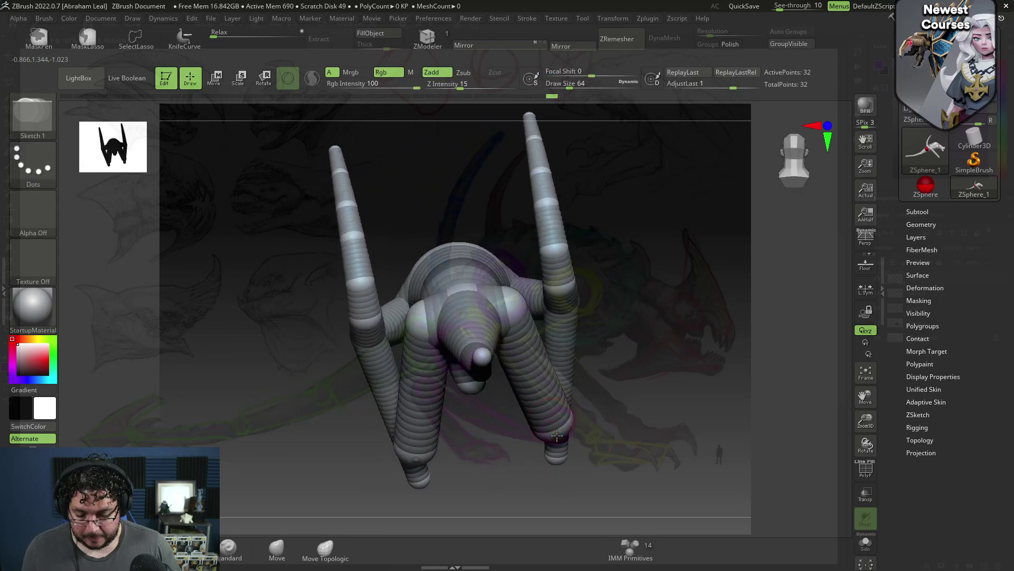
Add mirrored ZSpheres at the knees and extend the lower legs backward to the concept's heel
{"action": "left_click", "coordinate": [557, 436], "text": "shift"}
{"action": "right_click_drag", "start_coordinate": [550, 424], "coordinate": [534, 438], "text": "shift"}
{"action": "key", "text": "w"}
{"action": "left_click_drag", "start_coordinate": [534, 438], "coordinate": [327, 250]}
{"action": "key", "text": "e"}
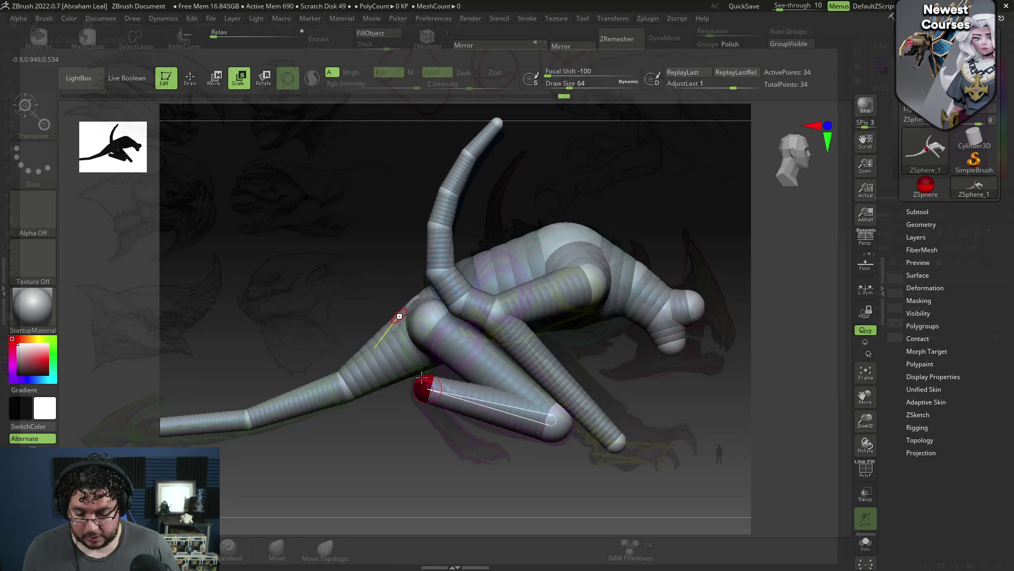
{"action": "key", "text": "q"}
Add ZSpheres at the heels, extend them down and forward as foot segments, and shrink their ends to match the concept
{"action": "right_click_drag", "start_coordinate": [415, 385], "coordinate": [359, 319]}
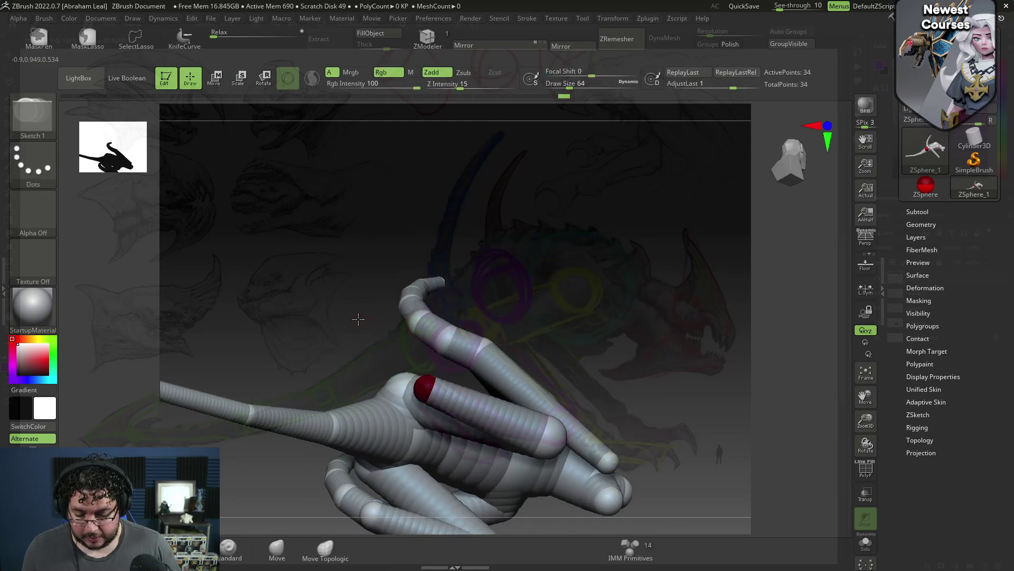
{"action": "left_click", "coordinate": [424, 386], "text": "shift"}
{"action": "right_click_drag", "start_coordinate": [425, 386], "coordinate": [423, 417]}
{"action": "key", "text": "w"}
{"action": "left_click_drag", "start_coordinate": [425, 408], "coordinate": [459, 440]}
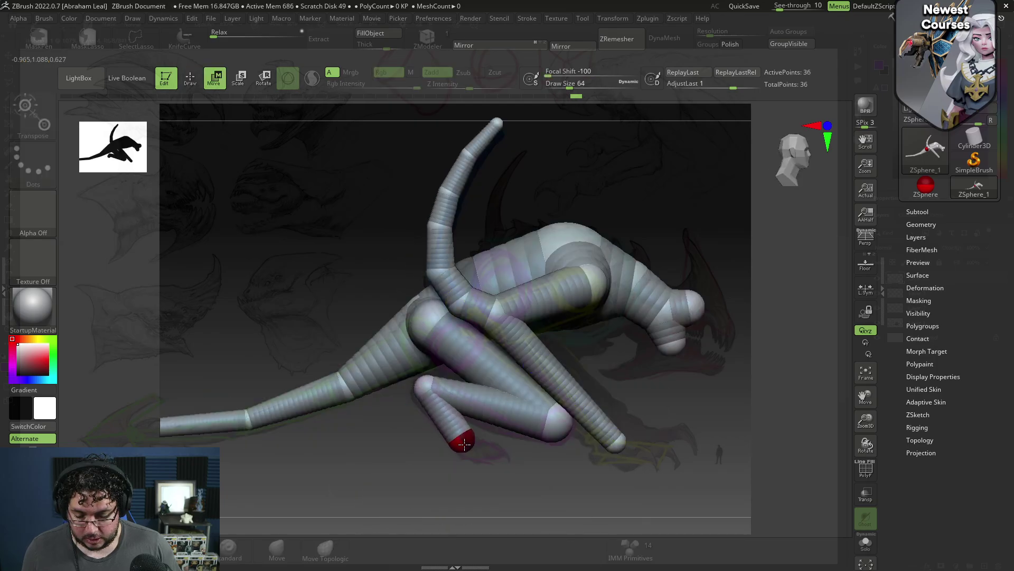
{"action": "key", "text": "e"}
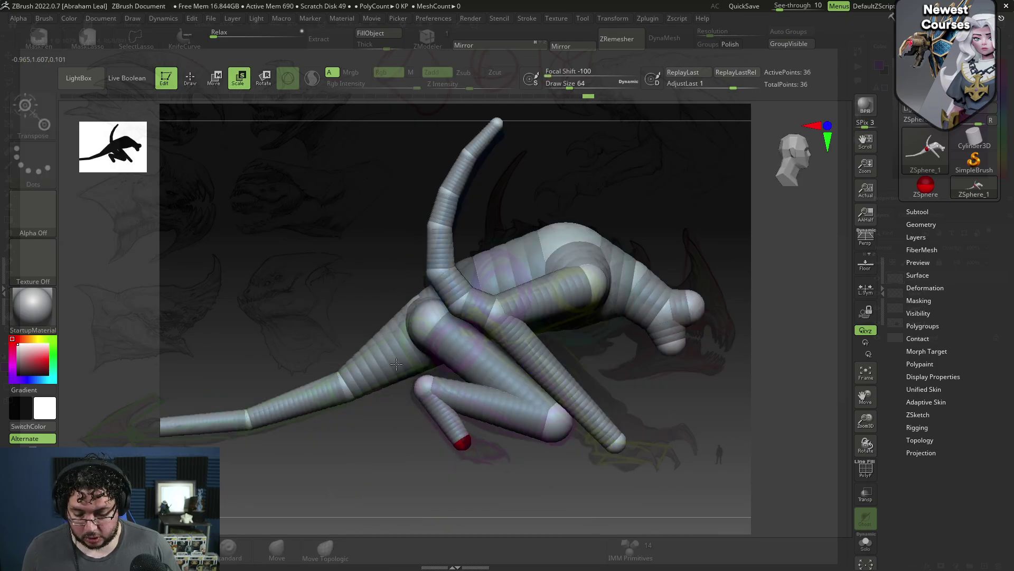
{"action": "key", "text": "w"}
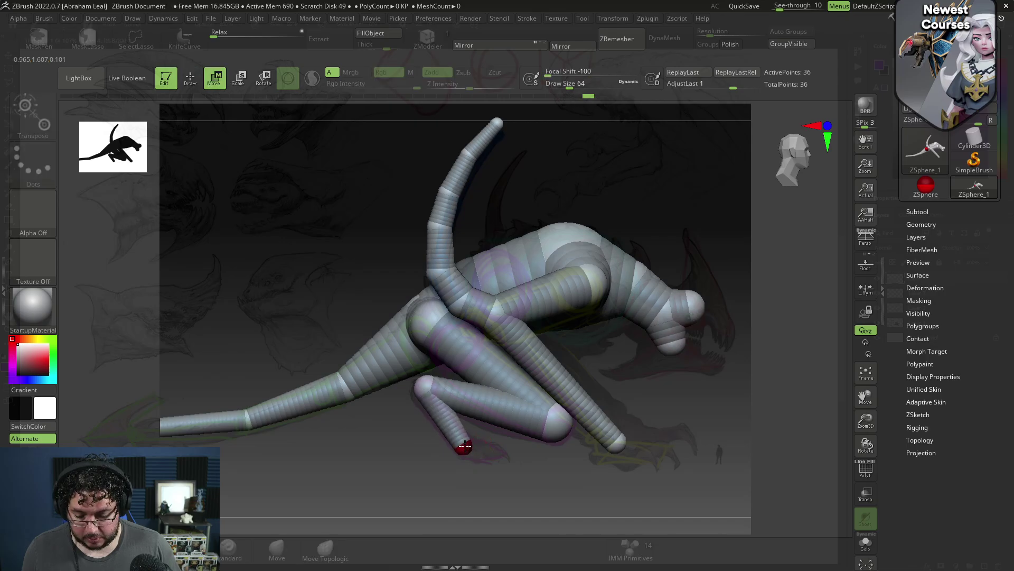
{"action": "left_click_drag", "start_coordinate": [464, 446], "coordinate": [464, 448]}
Move the foot-end and knee ZSpheres outward in the underside view, then realign the side view with the concept
{"action": "right_click_drag", "start_coordinate": [682, 440], "coordinate": [610, 432]}
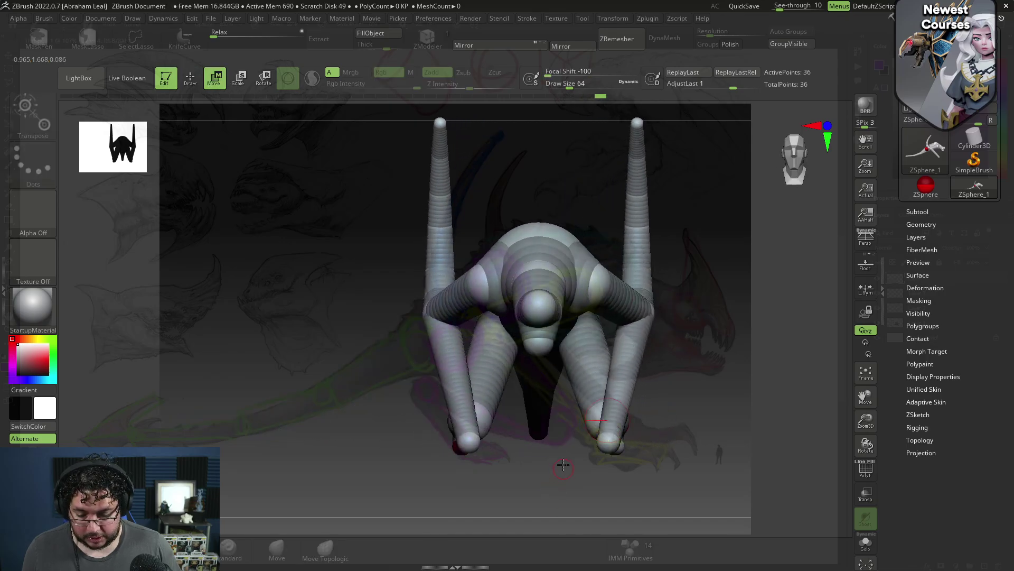
{"action": "left_click_drag", "start_coordinate": [563, 465], "coordinate": [560, 351], "text": "shift"}
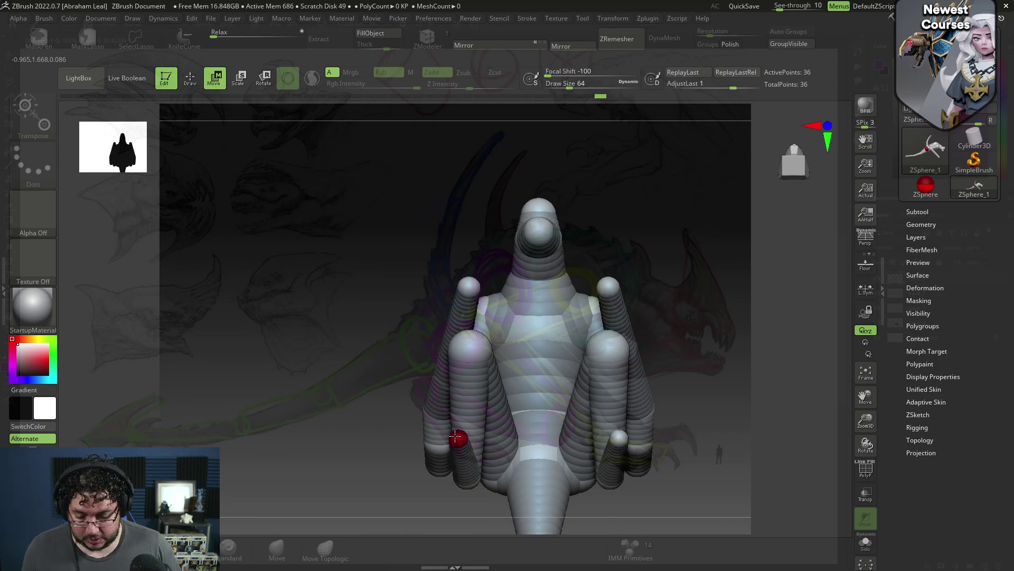
{"action": "left_click_drag", "start_coordinate": [455, 436], "coordinate": [459, 345]}
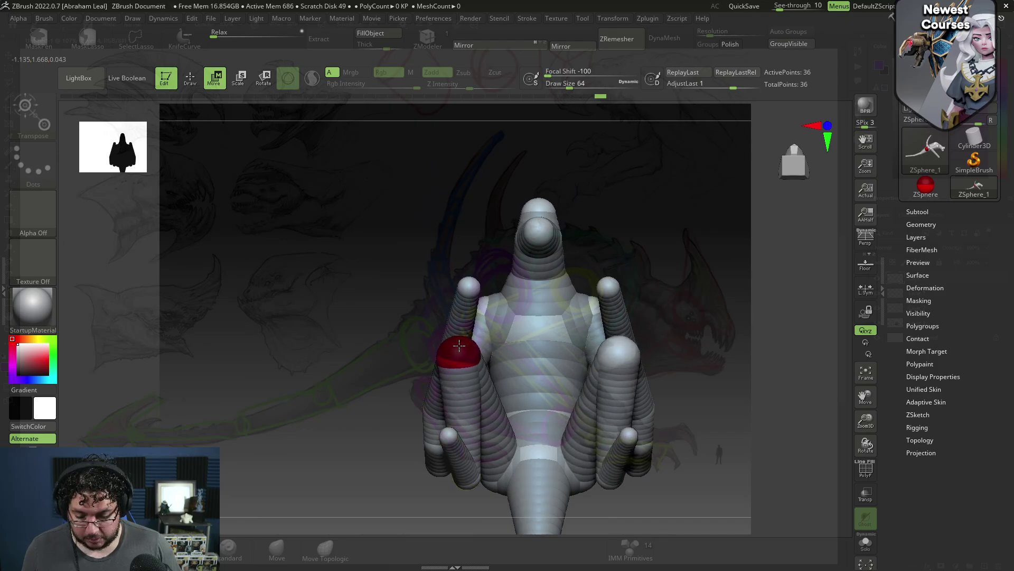
{"action": "left_click_drag", "start_coordinate": [418, 304], "coordinate": [432, 383]}
{"action": "left_click_drag", "start_coordinate": [400, 425], "coordinate": [451, 420]}
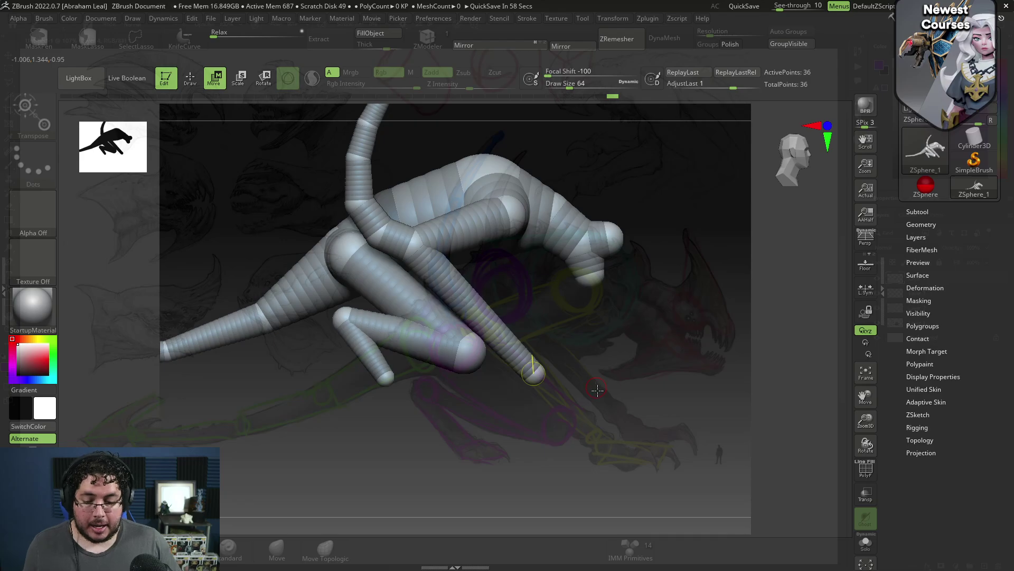
{"action": "left_click_drag", "start_coordinate": [598, 390], "coordinate": [661, 448]}
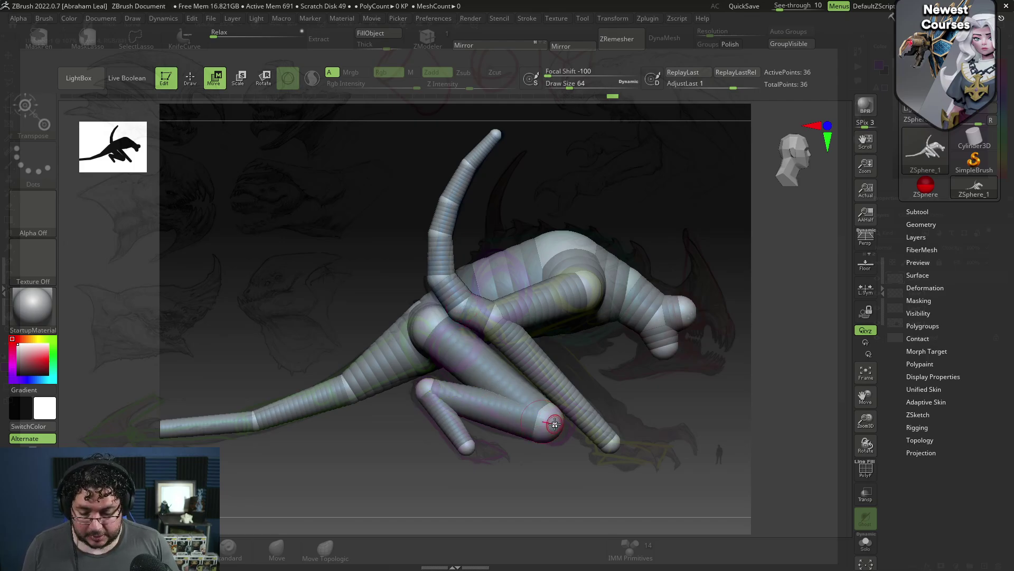
Try rotating the lower legs and feet downward at the knee and heel joints into a standing pose
{"action": "key", "text": "r"}
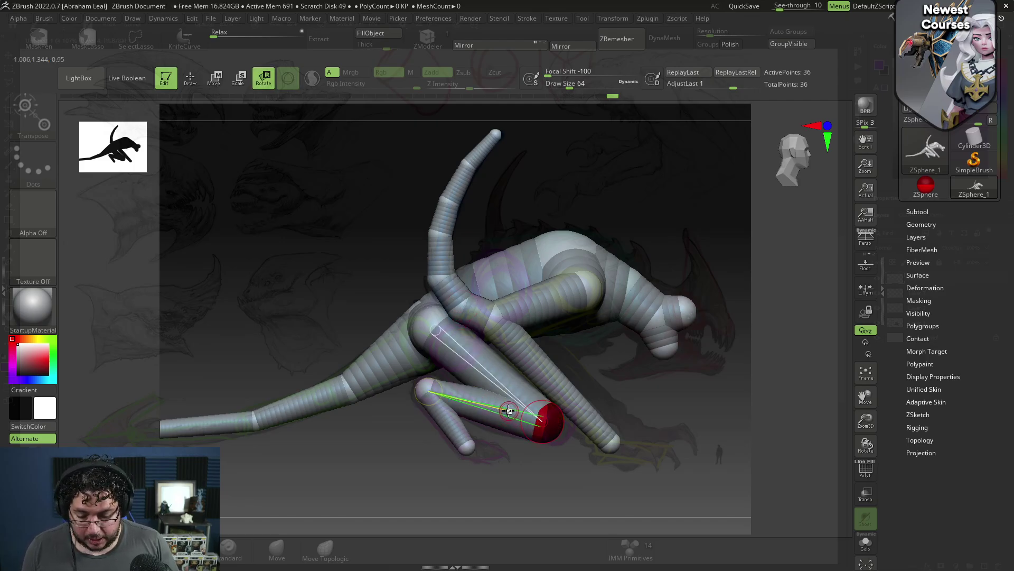
{"action": "left_click_drag", "start_coordinate": [508, 411], "coordinate": [569, 480]}
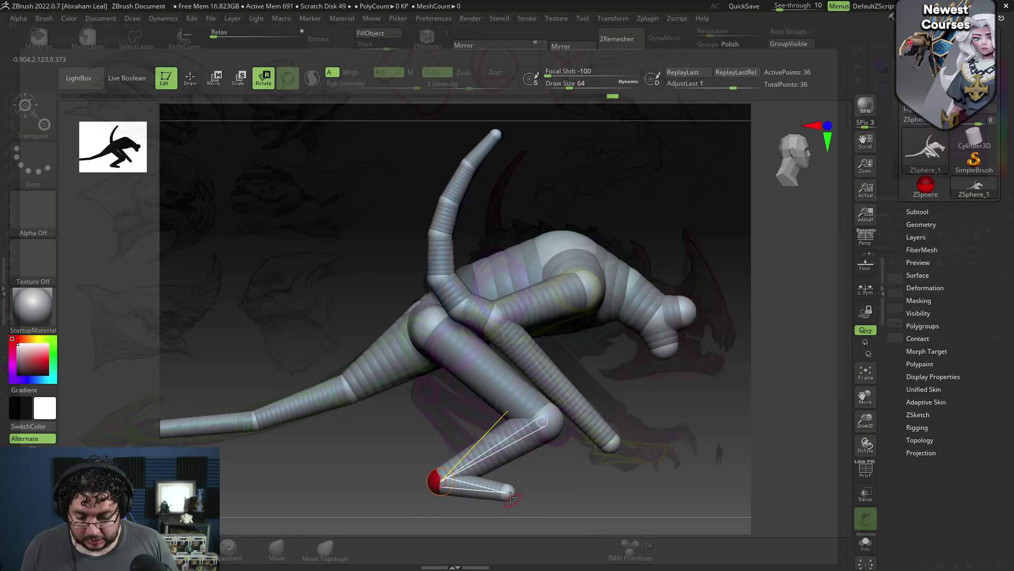
{"action": "left_click_drag", "start_coordinate": [511, 497], "coordinate": [447, 512]}
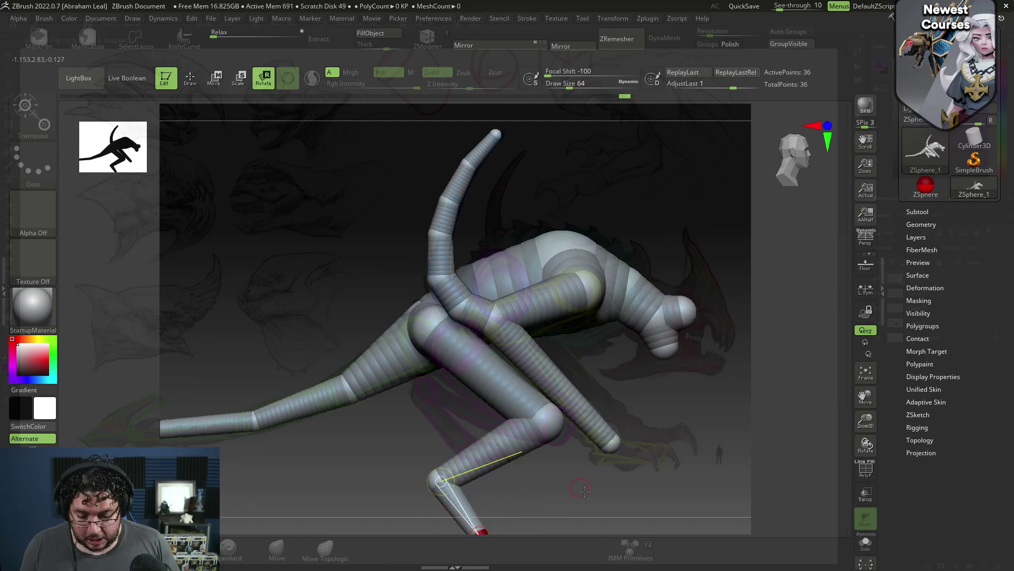
{"action": "right_click_drag", "start_coordinate": [585, 491], "coordinate": [462, 375], "text": "ctrl"}
{"action": "left_click_drag", "start_coordinate": [639, 504], "coordinate": [556, 448], "text": "shift"}
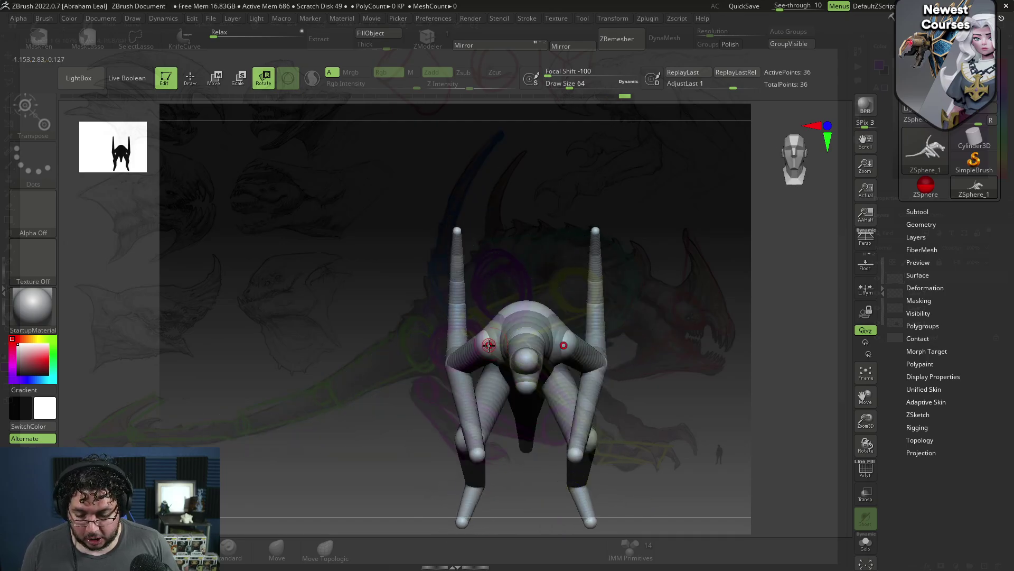
Try rotating the arms at the shoulders, then undo the arm and leg pose changes
{"action": "left_click_drag", "start_coordinate": [488, 344], "coordinate": [408, 395]}
{"action": "left_click_drag", "start_coordinate": [471, 359], "coordinate": [420, 337]}
{"action": "left_click_drag", "start_coordinate": [344, 388], "coordinate": [527, 358]}
{"action": "left_click_drag", "start_coordinate": [708, 452], "coordinate": [584, 447]}
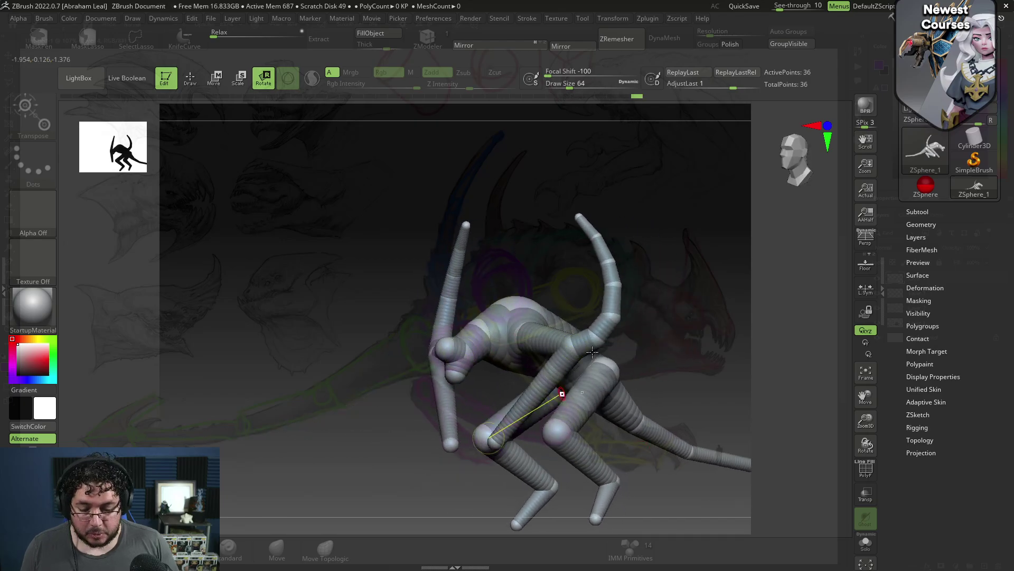
{"action": "left_click_drag", "start_coordinate": [592, 352], "coordinate": [481, 425]}
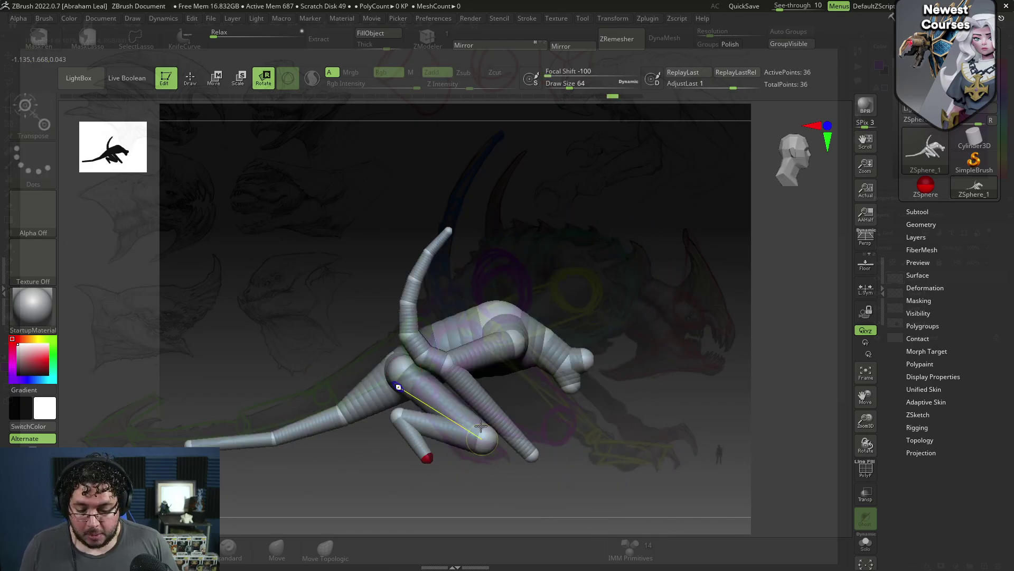
Set See-through to 0, preview the adaptive skin of the ZSphere rig, and return to the ZSpheres
{"action": "left_click_drag", "start_coordinate": [679, 400], "coordinate": [709, 382]}
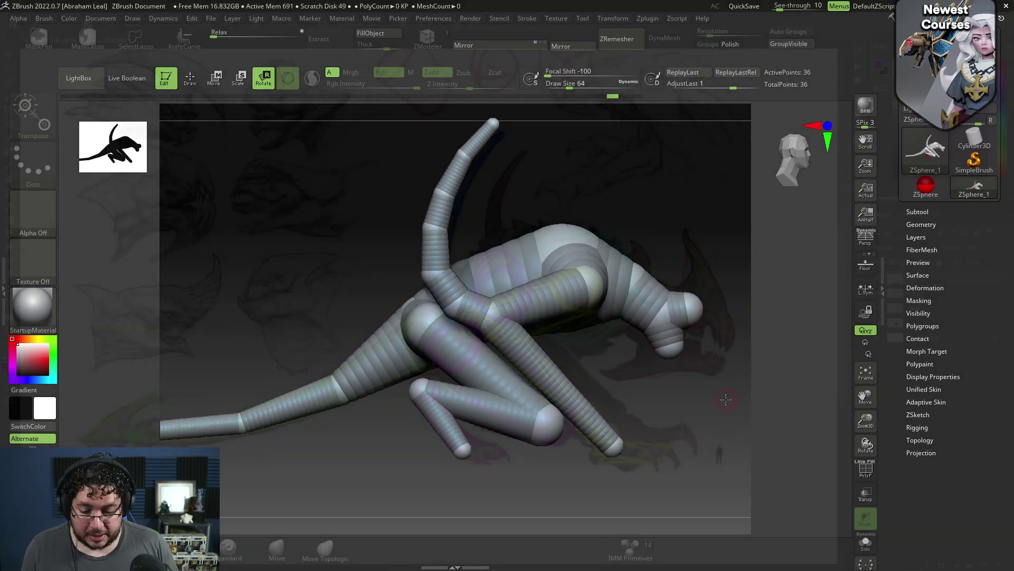
{"action": "left_click_drag", "start_coordinate": [782, 9], "coordinate": [773, 9]}
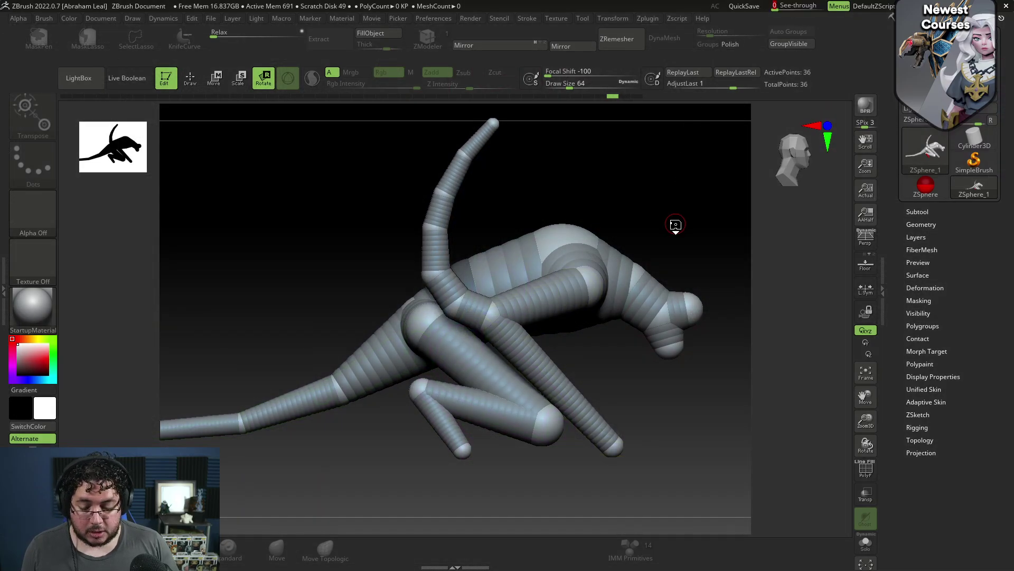
{"action": "key", "text": "a"}
{"action": "left_click_drag", "start_coordinate": [693, 255], "coordinate": [711, 274]}
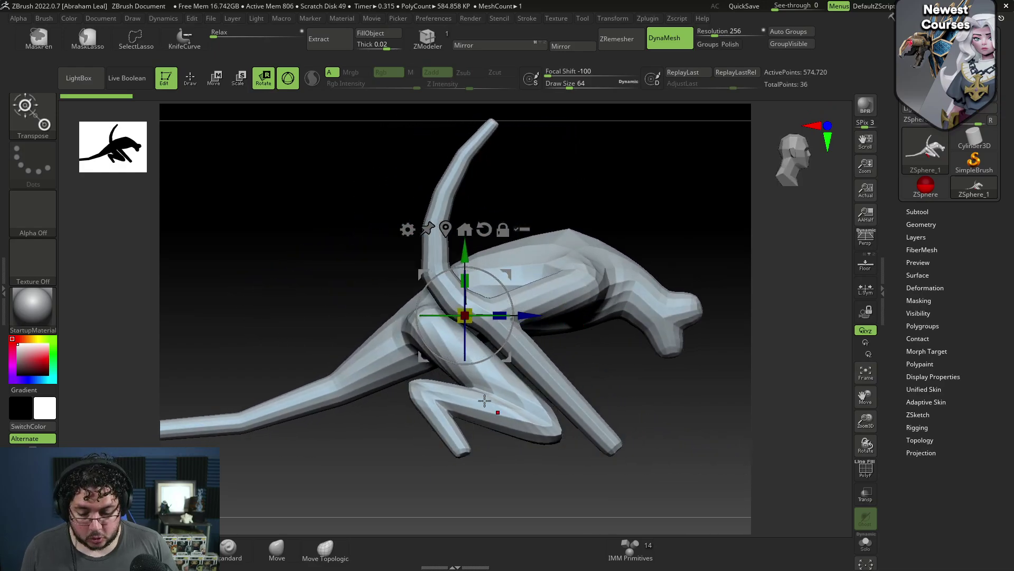
{"action": "key", "text": "a"}
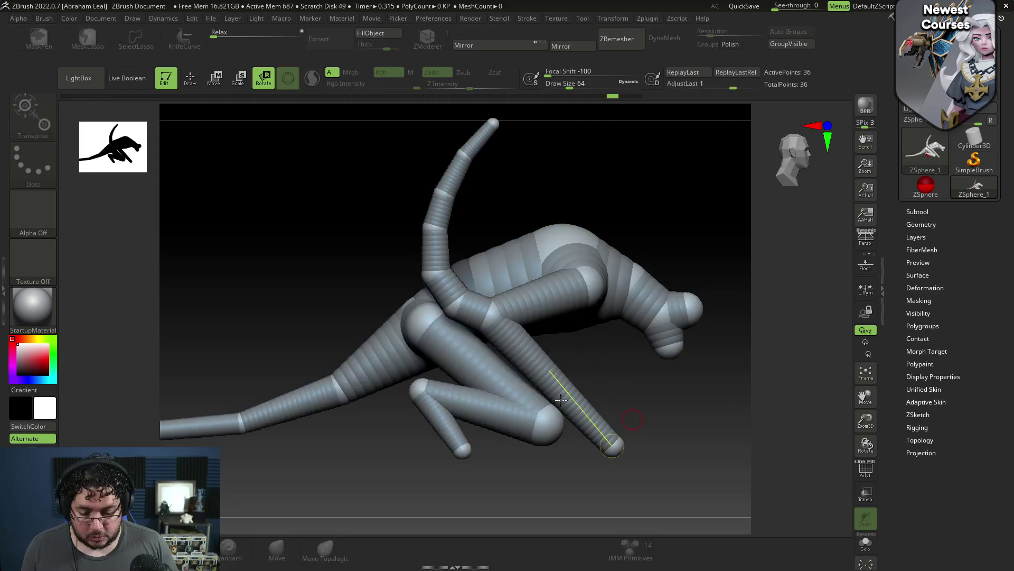
Try rotating the lower legs downward at the knees and tilting the upper torso upward
{"action": "left_click", "coordinate": [552, 423]}
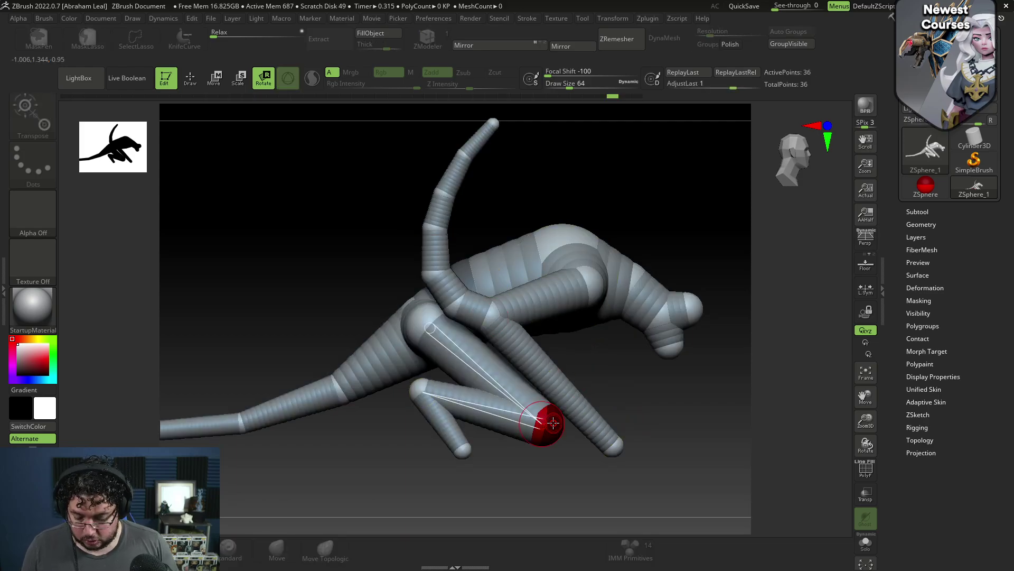
{"action": "left_click_drag", "start_coordinate": [514, 415], "coordinate": [462, 463]}
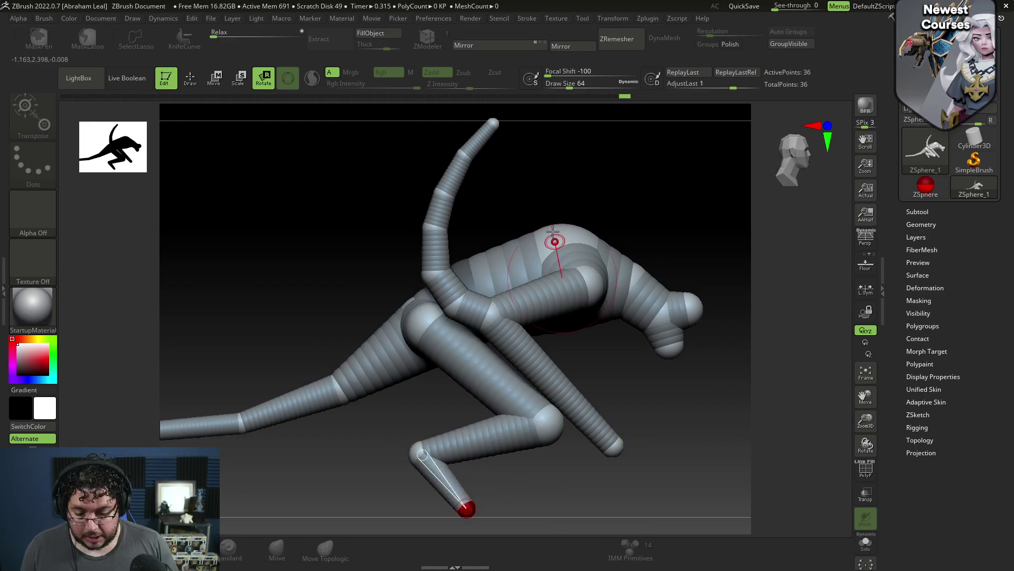
{"action": "left_click_drag", "start_coordinate": [551, 228], "coordinate": [562, 290]}
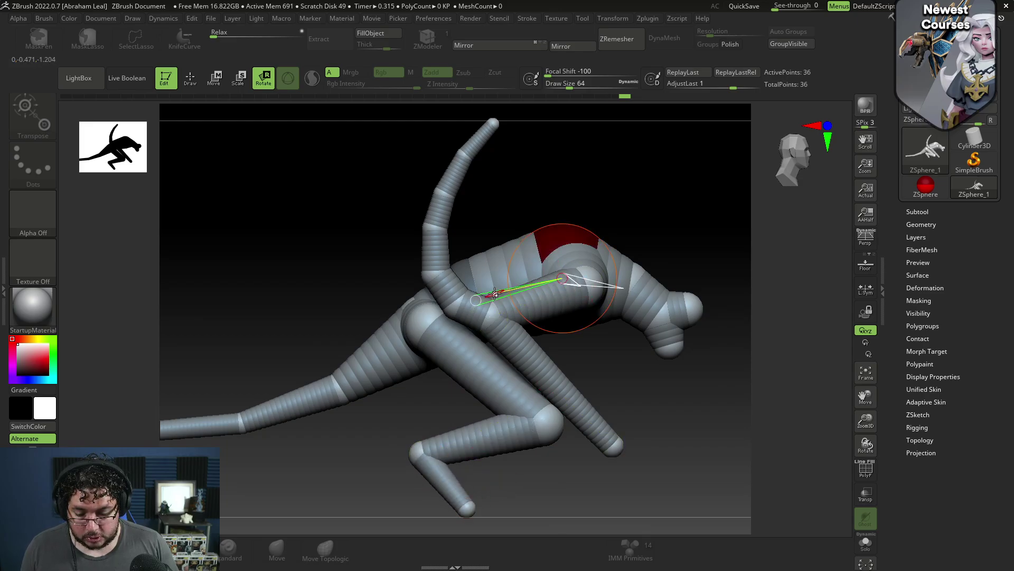
{"action": "left_click_drag", "start_coordinate": [498, 291], "coordinate": [493, 284]}
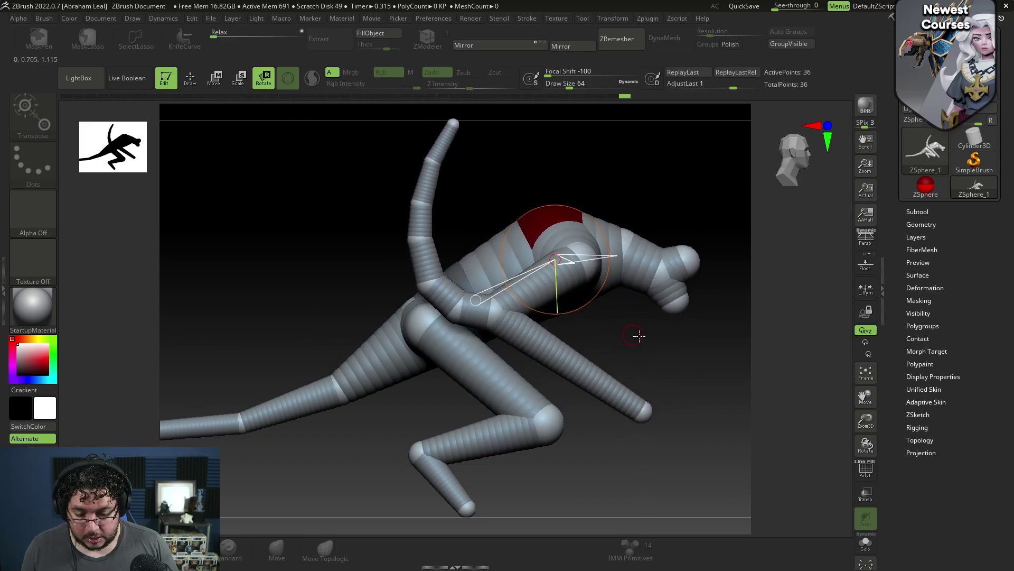
{"action": "left_click_drag", "start_coordinate": [648, 345], "coordinate": [705, 341]}
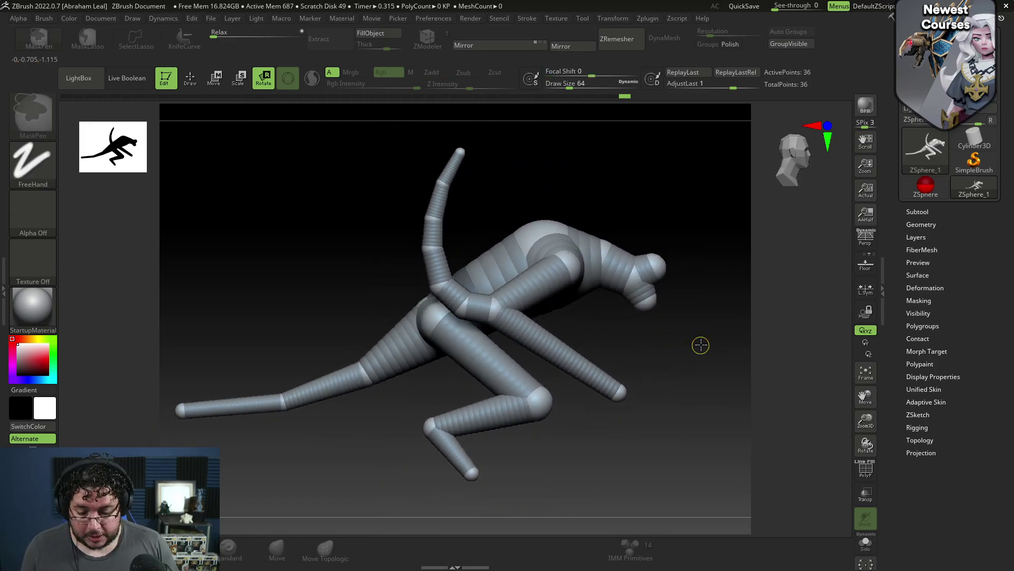
Undo the lower leg and upper torso rotations
{"action": "key", "text": "ctrl+z"}
{"action": "key", "text": "ctrl+z"}
{"action": "key", "text": "ctrl+z"}
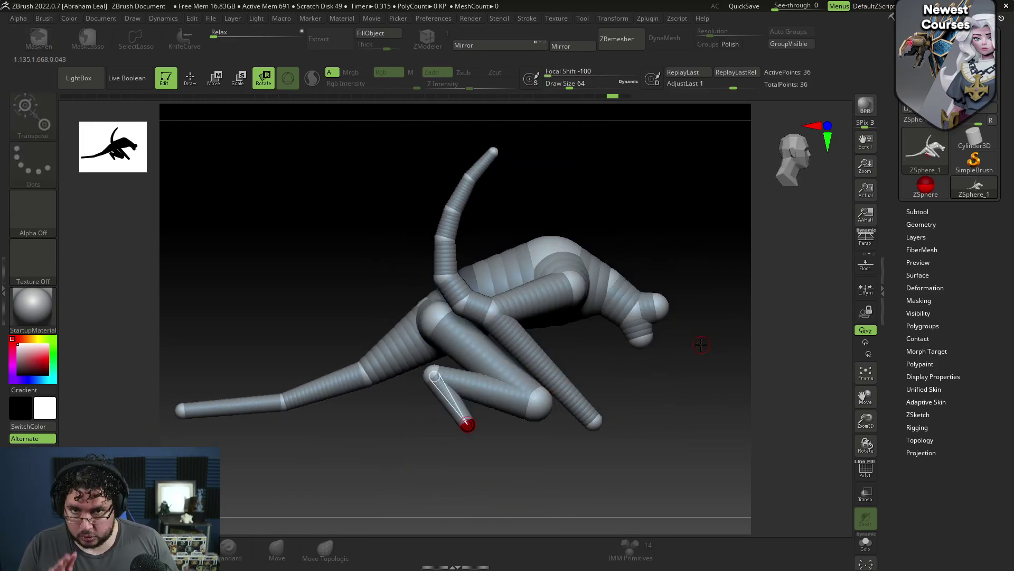
Make an adaptive skin from the ZSphere rig and switch to the resulting skin tool
{"action": "mouse_move", "coordinate": [677, 383]}
{"action": "left_mouse_down"}
{"action": "mouse_move", "coordinate": [666, 366]}
{"action": "mouse_move", "coordinate": [688, 392]}
{"action": "left_mouse_up"}
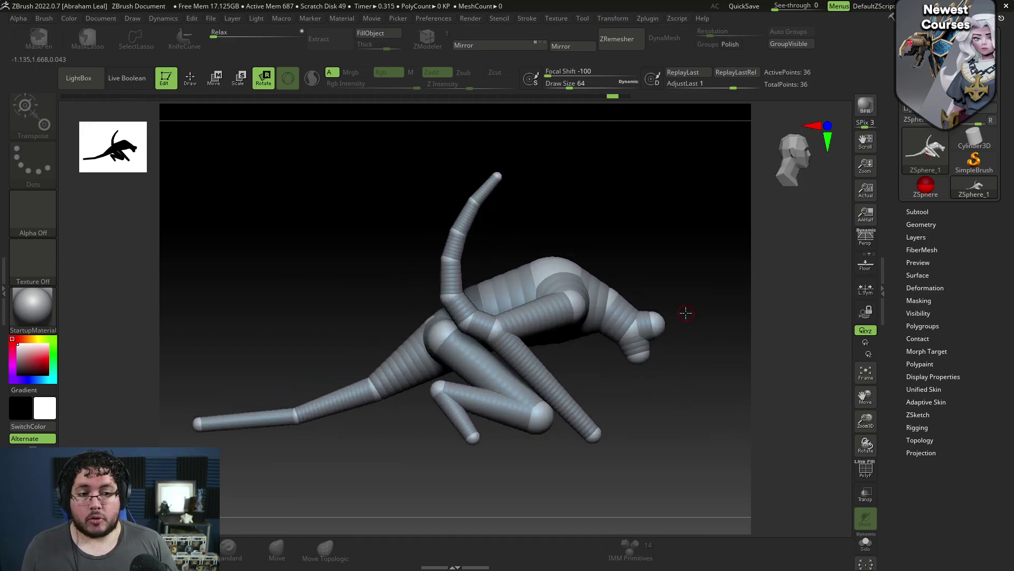
{"action": "left_click_drag", "start_coordinate": [686, 313], "coordinate": [697, 338]}
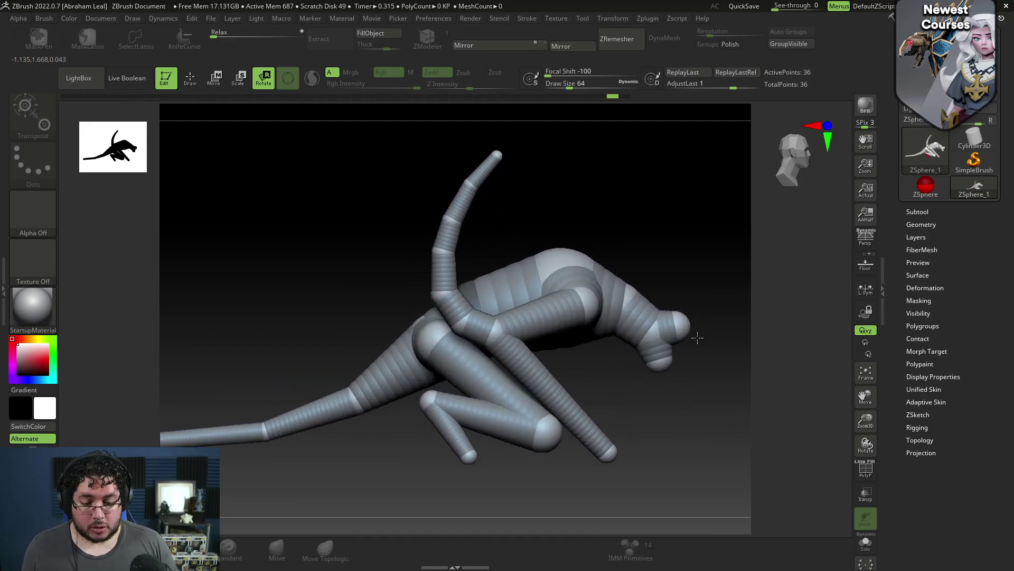
{"action": "left_click", "coordinate": [922, 403]}
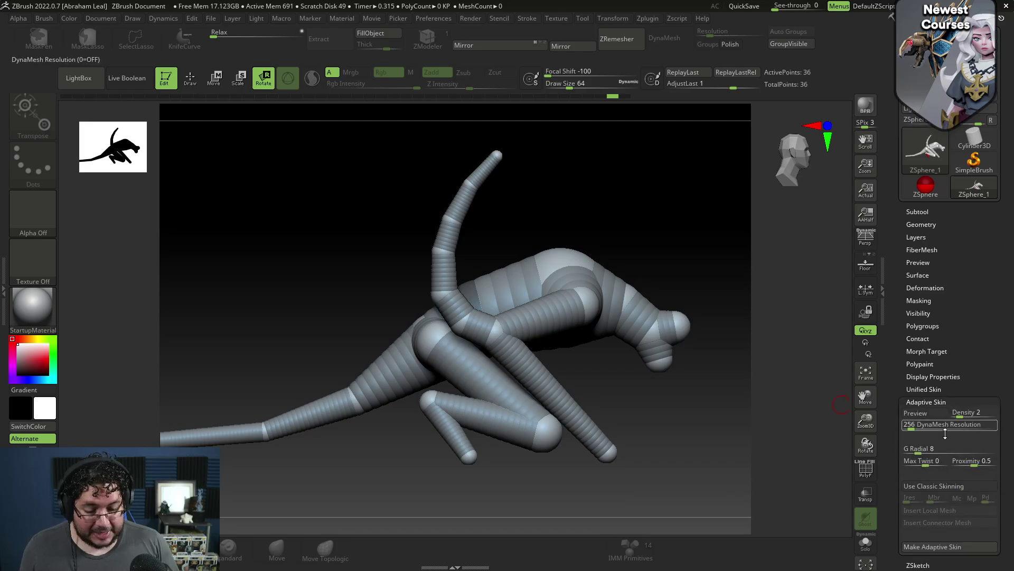
{"action": "left_click", "coordinate": [948, 547]}
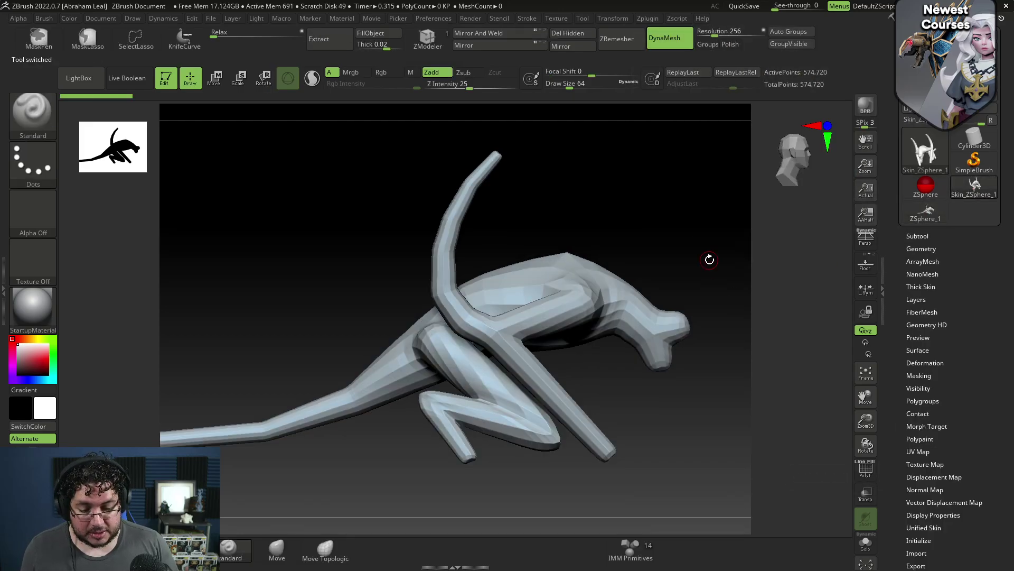
Set See-through to 18 and realign the skinned mesh with the concept drawing behind it
{"action": "mouse_move", "coordinate": [709, 260]}
{"action": "left_mouse_down"}
{"action": "mouse_move", "coordinate": [670, 256]}
{"action": "mouse_move", "coordinate": [700, 263]}
{"action": "left_mouse_up"}
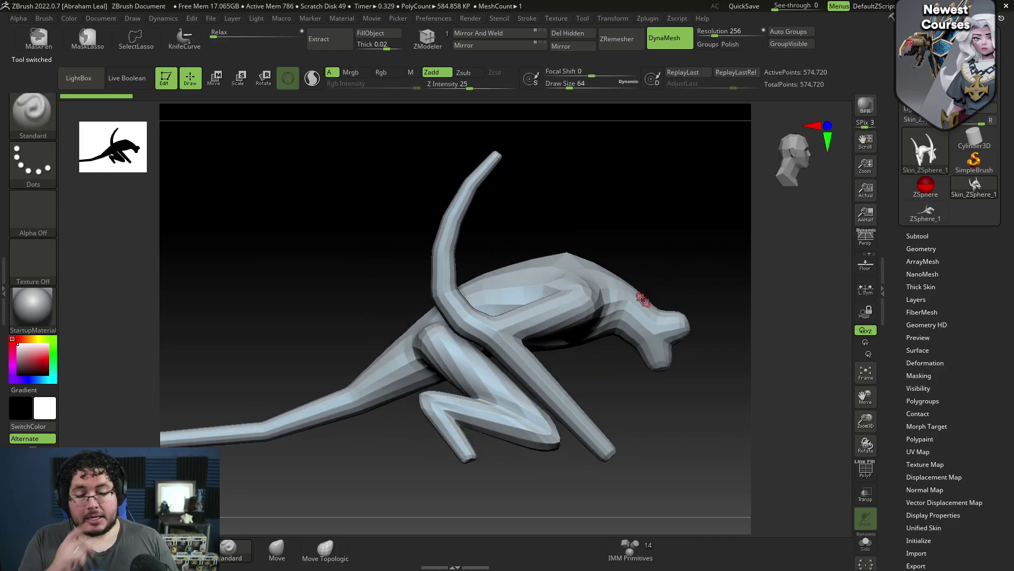
{"action": "left_click_drag", "start_coordinate": [776, 7], "coordinate": [780, 8]}
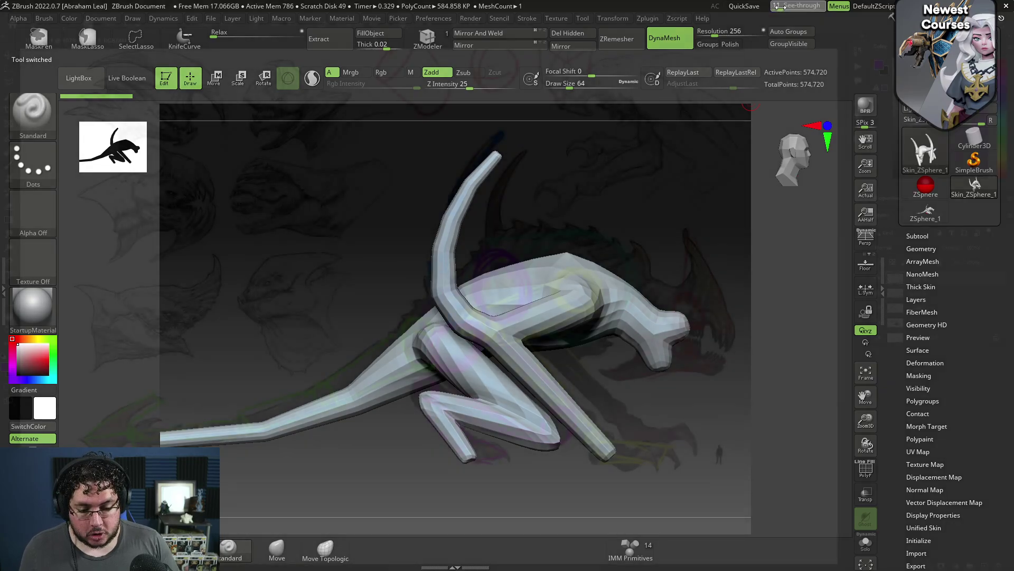
{"action": "left_click_drag", "start_coordinate": [670, 244], "coordinate": [673, 278]}
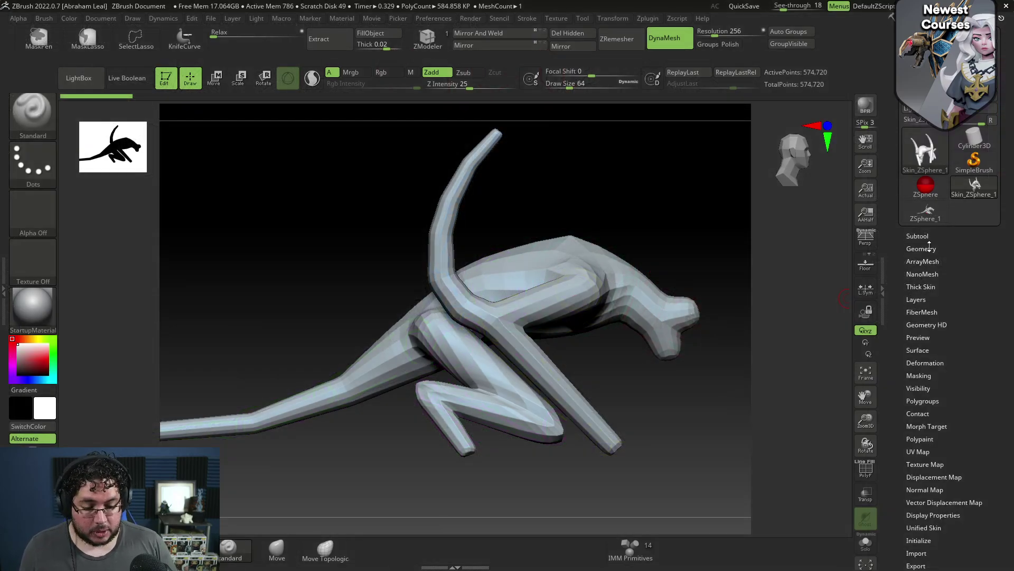
Append a cube to the skinned creature as a new subtool
{"action": "left_click", "coordinate": [917, 236]}
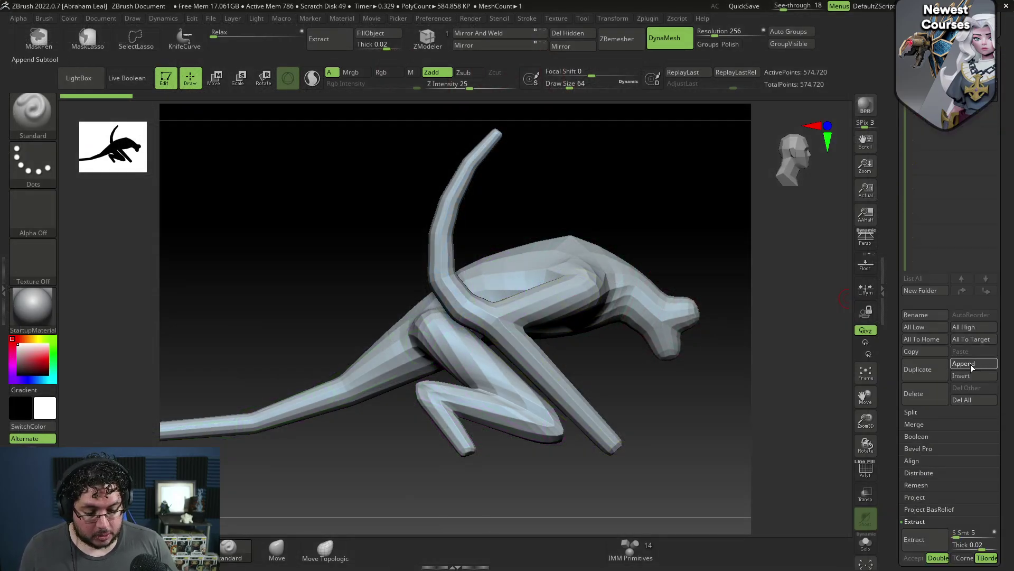
{"action": "left_click", "coordinate": [971, 363]}
{"action": "left_click", "coordinate": [581, 404]}
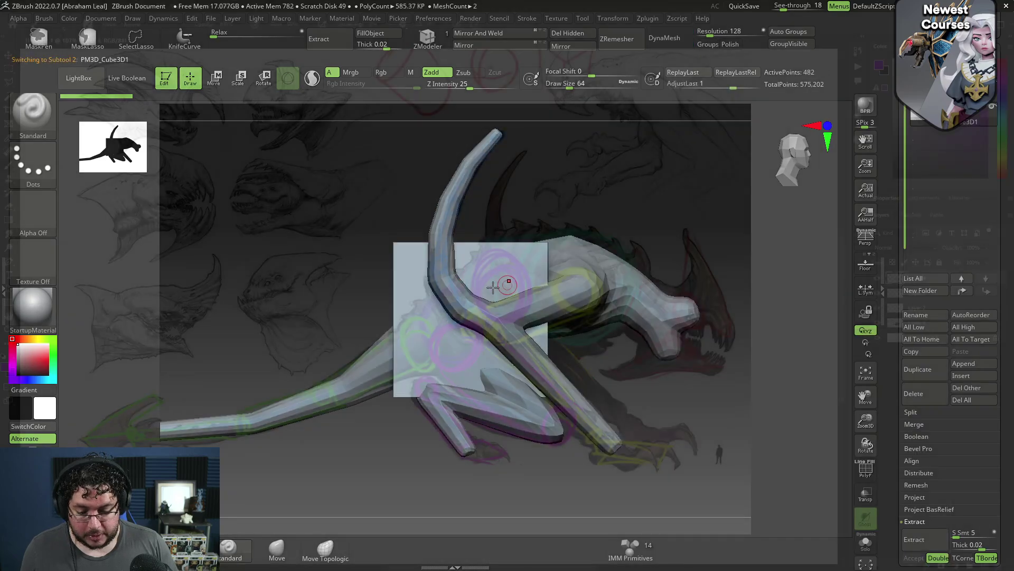
Move the appended cube over the concept's head and enlarge it to cover the whole head drawing
{"action": "key", "text": "r"}
{"action": "left_click_drag", "start_coordinate": [482, 330], "coordinate": [690, 339]}
{"action": "key", "text": "w"}
{"action": "left_click_drag", "start_coordinate": [668, 260], "coordinate": [667, 255]}
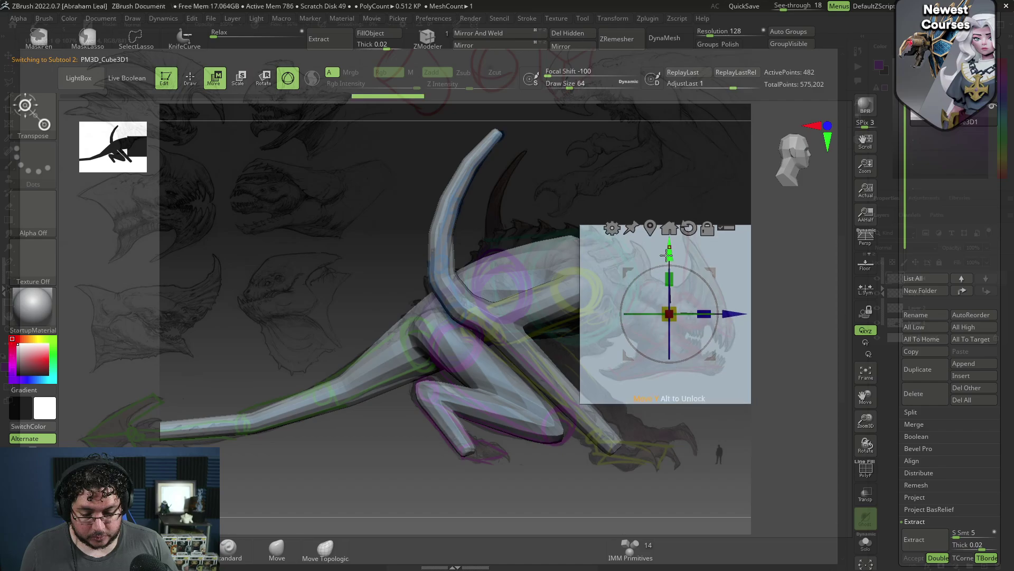
{"action": "key", "text": "q"}
{"action": "key", "text": "w"}
{"action": "left_click_drag", "start_coordinate": [738, 312], "coordinate": [724, 309]}
{"action": "key", "text": "q"}
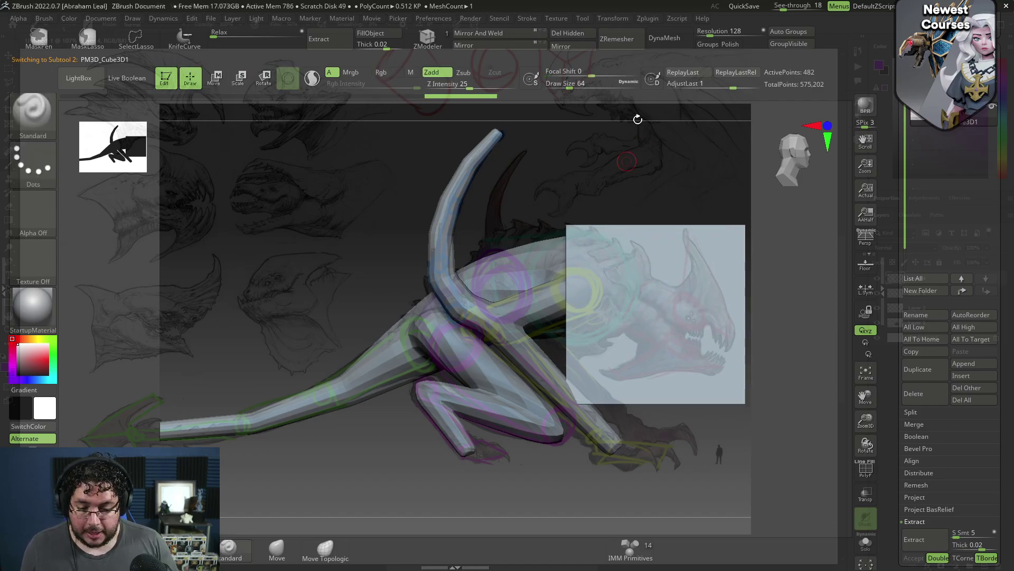
DynaMesh the head cube at resolution 128 and cut it with the Knife Curve to the concept head's outline, including horn and jaw
{"action": "left_click", "coordinate": [663, 36]}
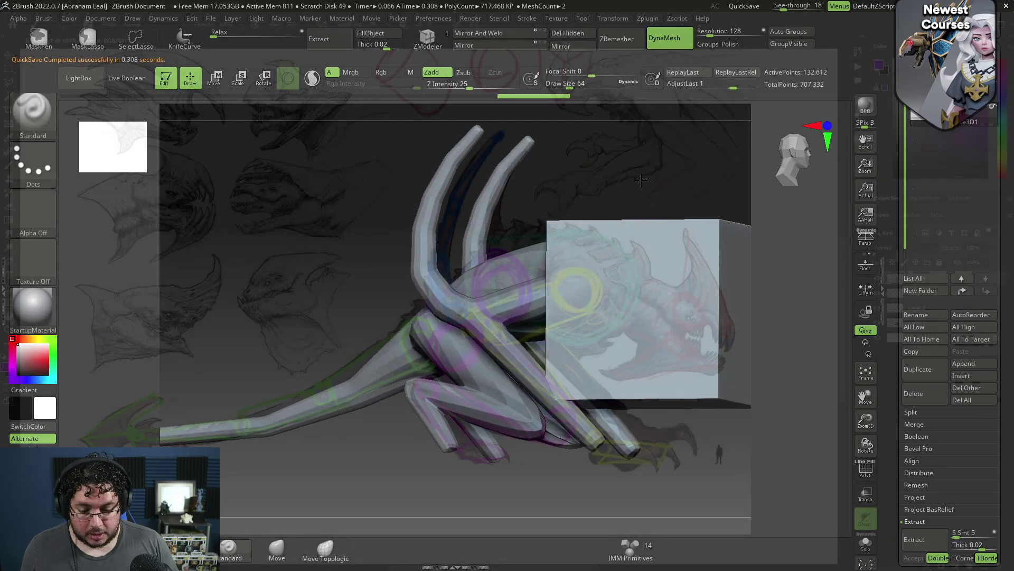
{"action": "left_click", "coordinate": [184, 40]}
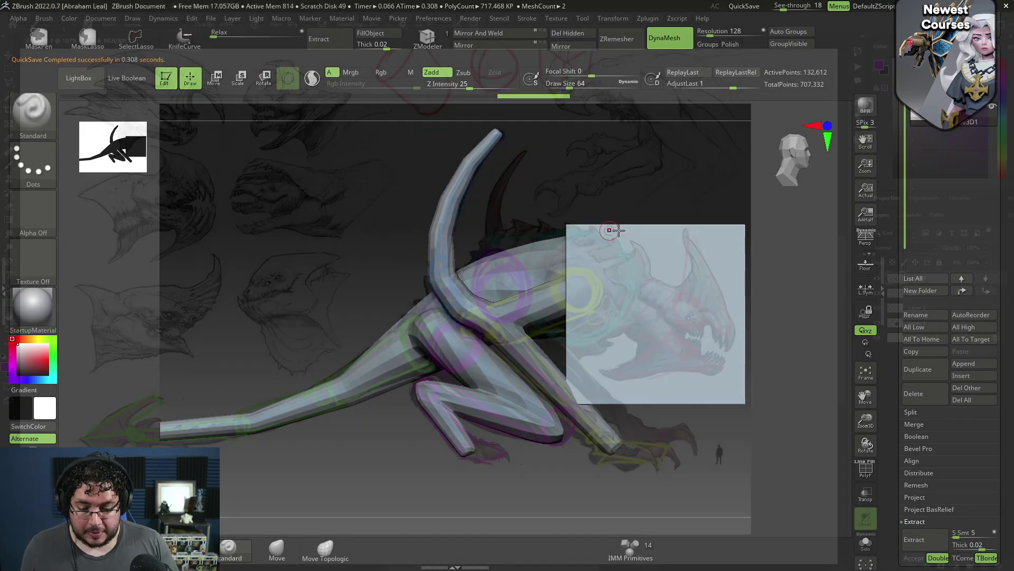
{"action": "left_click_drag", "start_coordinate": [663, 185], "coordinate": [777, 378], "text": "ctrl+shift"}
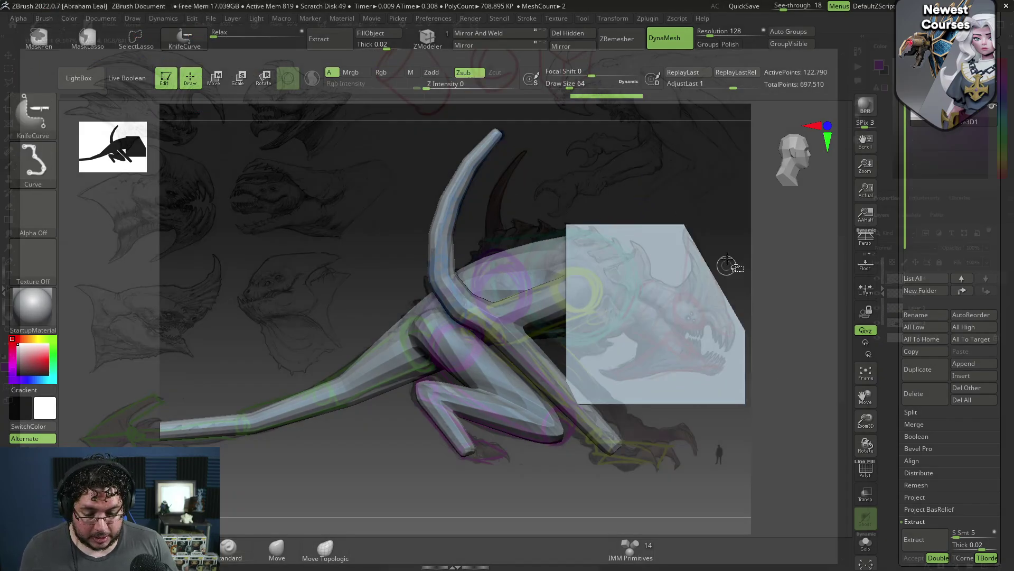
{"action": "left_click_drag", "start_coordinate": [728, 255], "coordinate": [735, 405], "text": "ctrl+shift"}
{"action": "left_click_drag", "start_coordinate": [740, 327], "coordinate": [679, 446], "text": "ctrl+shift"}
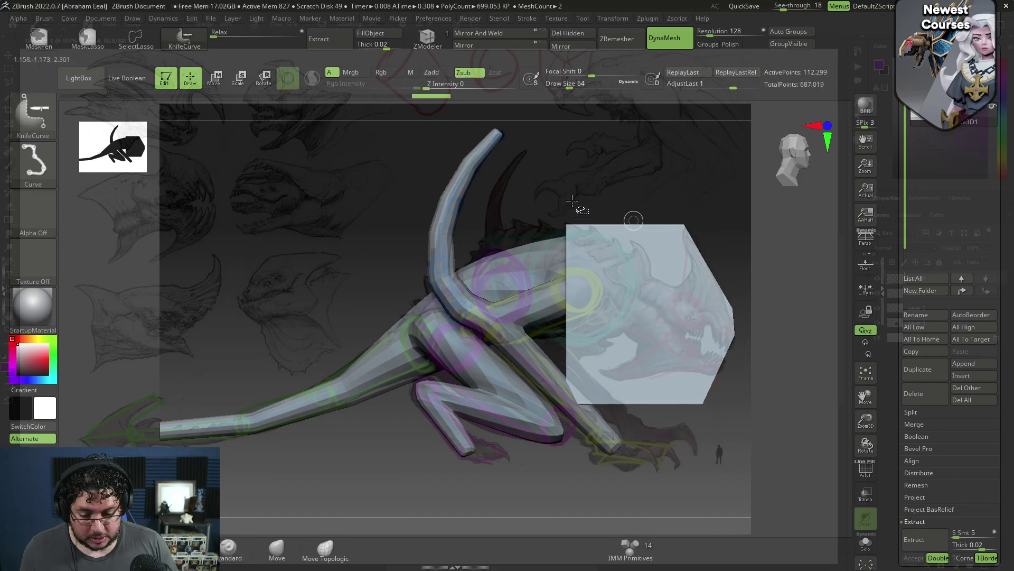
{"action": "mouse_move", "coordinate": [553, 207]}
{"action": "left_mouse_down", "text": "ctrl+shift"}
{"action": "mouse_move", "coordinate": [653, 277]}
{"action": "mouse_move", "coordinate": [682, 211]}
{"action": "mouse_move", "coordinate": [670, 195]}
{"action": "left_mouse_up", "text": "ctrl+shift"}
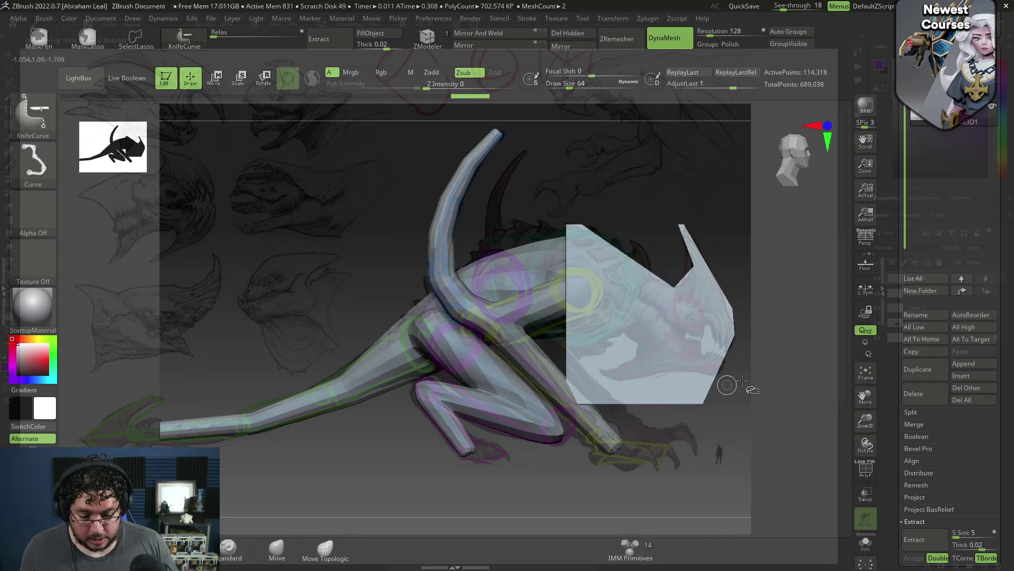
{"action": "mouse_move", "coordinate": [743, 382]}
{"action": "left_mouse_down", "text": "ctrl+shift"}
{"action": "mouse_move", "coordinate": [672, 366]}
{"action": "mouse_move", "coordinate": [515, 404]}
{"action": "mouse_move", "coordinate": [639, 353]}
{"action": "mouse_move", "coordinate": [668, 239]}
{"action": "left_mouse_up", "text": "ctrl+shift"}
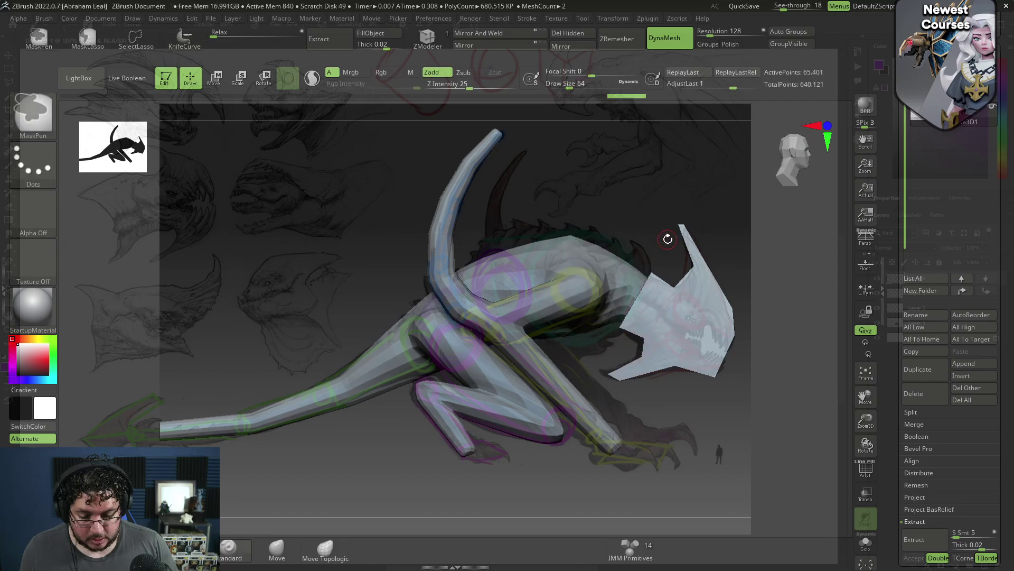
Narrow the head block from side to side into a thin slab centred on the creature's body
{"action": "left_click_drag", "start_coordinate": [737, 261], "coordinate": [697, 265]}
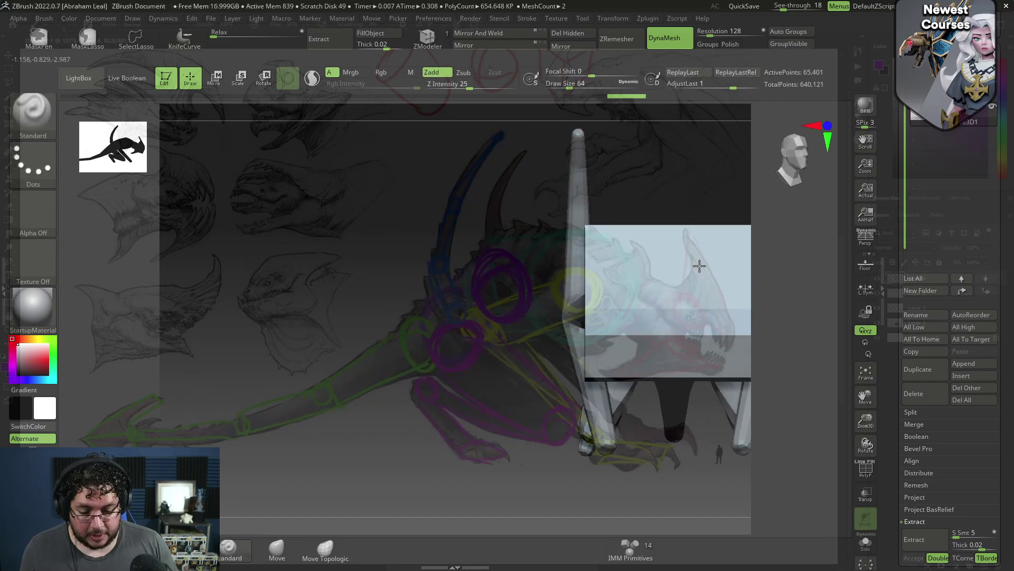
{"action": "key", "text": "w"}
{"action": "left_click_drag", "start_coordinate": [650, 313], "coordinate": [671, 316]}
{"action": "key", "text": "ctrl+z"}
{"action": "left_click_drag", "start_coordinate": [602, 351], "coordinate": [632, 378]}
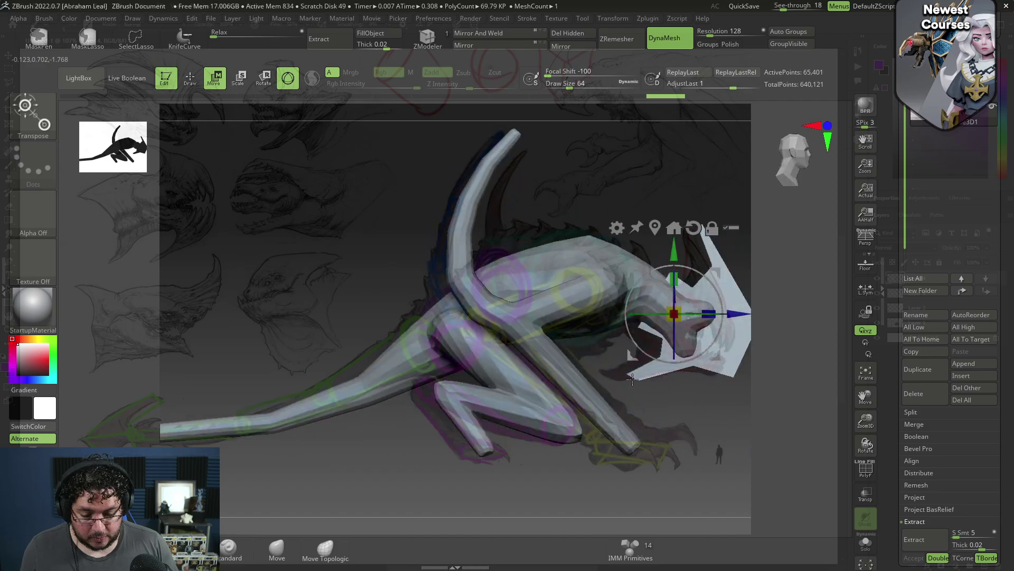
Cut the open mouth out of the head block with the Knife Curve, following the concept's jaws
{"action": "left_click_drag", "start_coordinate": [760, 418], "coordinate": [741, 417], "text": "alt"}
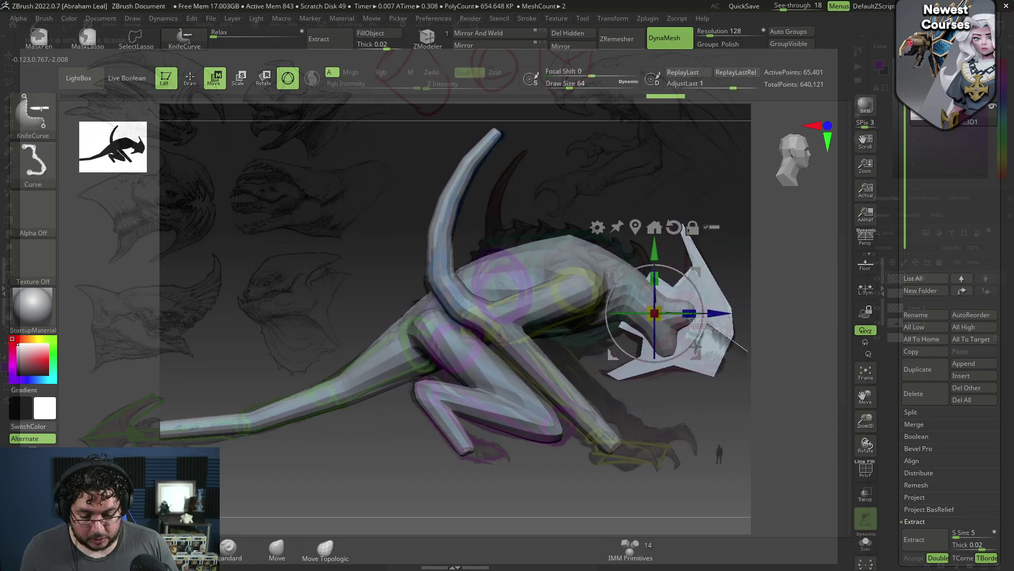
{"action": "left_click_drag", "start_coordinate": [744, 375], "coordinate": [745, 376]}
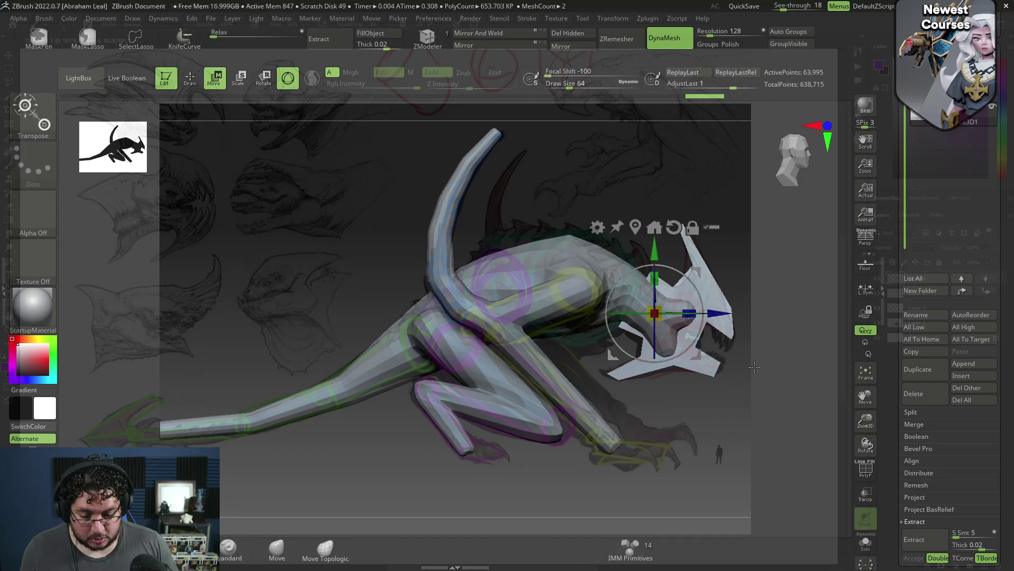
{"action": "key", "text": "q"}
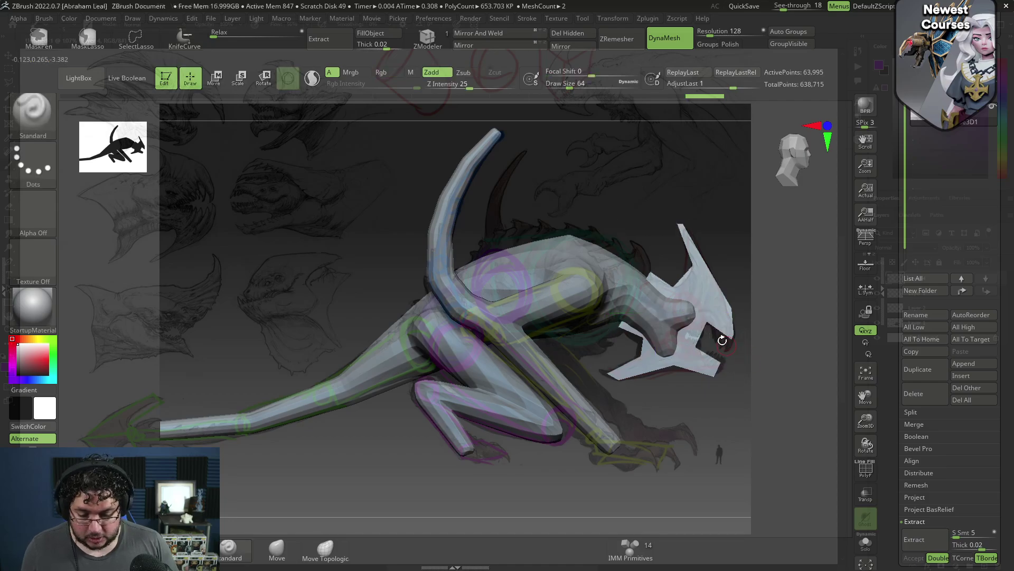
Shape the snout and lower jaw tips to the concept with the Move brush, using draw sizes of about 174 and 154
{"action": "key", "text": "b"}
{"action": "key", "text": "m"}
{"action": "key", "text": "v"}
{"action": "left_click_drag", "start_coordinate": [737, 335], "coordinate": [664, 326], "text": "shift"}
{"action": "left_click_drag", "start_coordinate": [678, 418], "coordinate": [713, 430], "text": "shift"}
{"action": "key", "text": "space"}
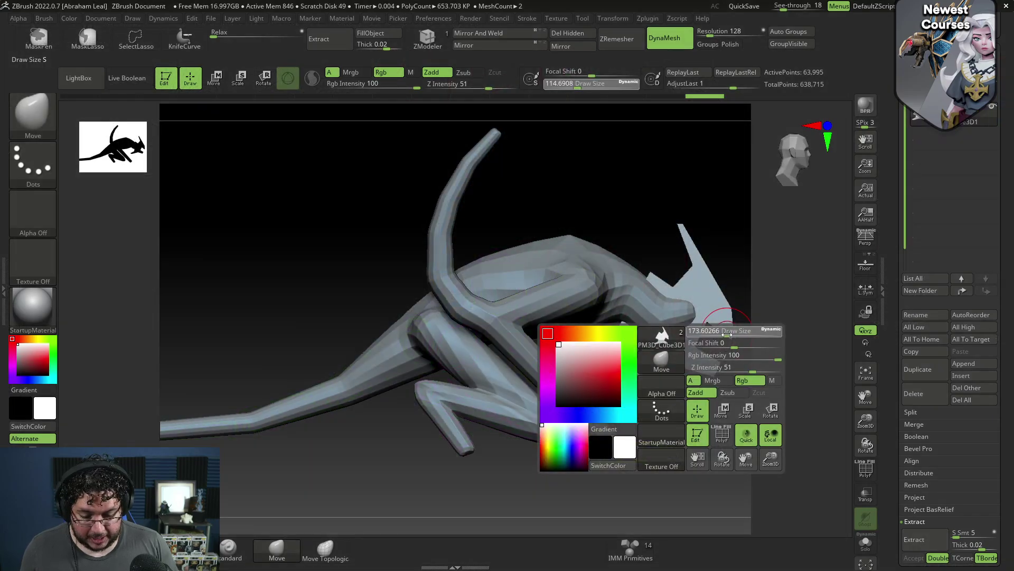
{"action": "mouse_move", "coordinate": [719, 341]}
{"action": "left_mouse_down"}
{"action": "mouse_move", "coordinate": [728, 306]}
{"action": "mouse_move", "coordinate": [723, 368]}
{"action": "left_mouse_up"}
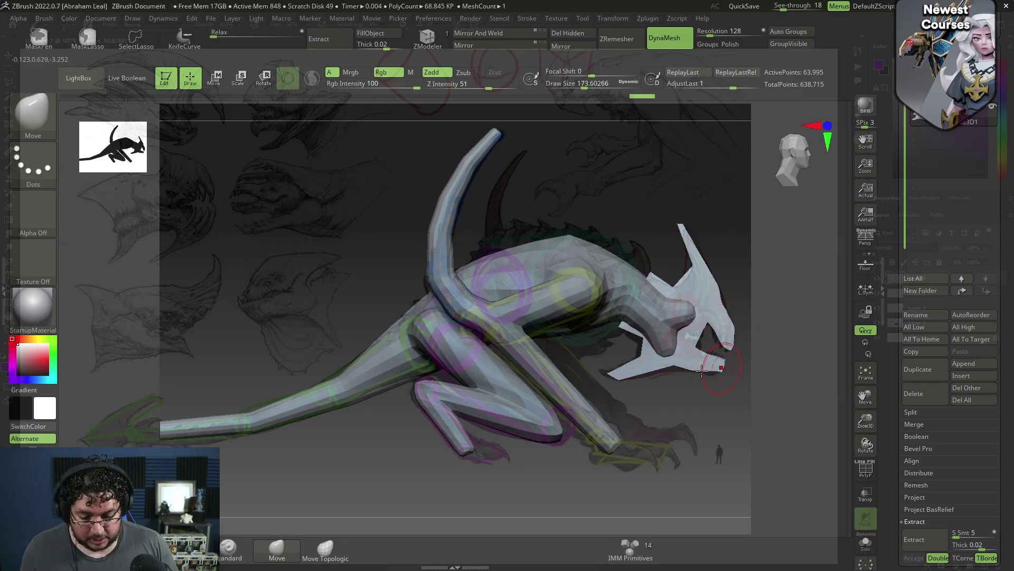
{"action": "key", "text": "s"}
{"action": "mouse_move", "coordinate": [696, 316]}
{"action": "left_mouse_down"}
{"action": "mouse_move", "coordinate": [695, 344]}
{"action": "mouse_move", "coordinate": [706, 324]}
{"action": "mouse_move", "coordinate": [725, 341]}
{"action": "left_mouse_up"}
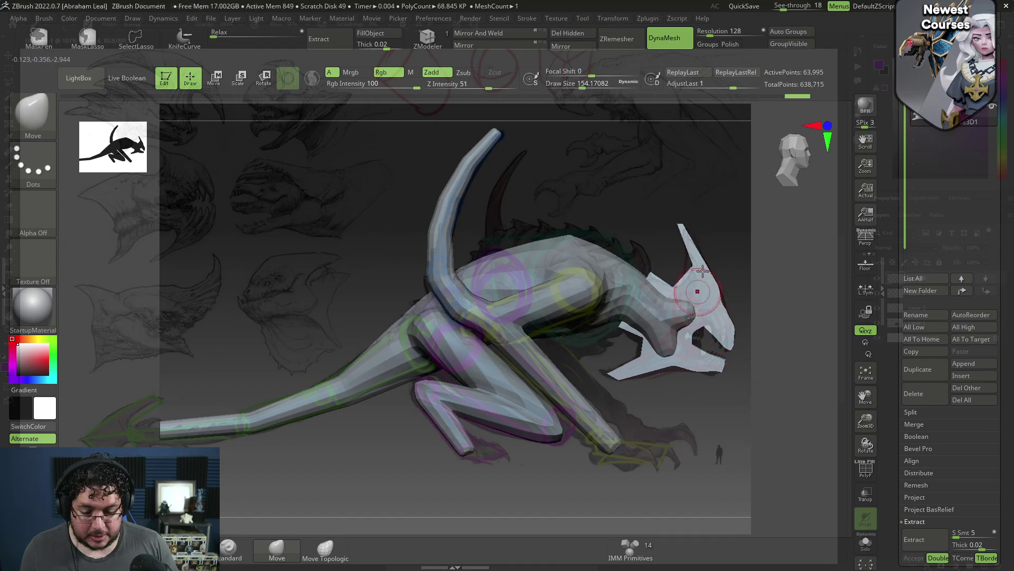
Bend the front horn and pull up a rear horn on the head to match the concept, refining the crest between them
{"action": "left_click_drag", "start_coordinate": [694, 279], "coordinate": [686, 262]}
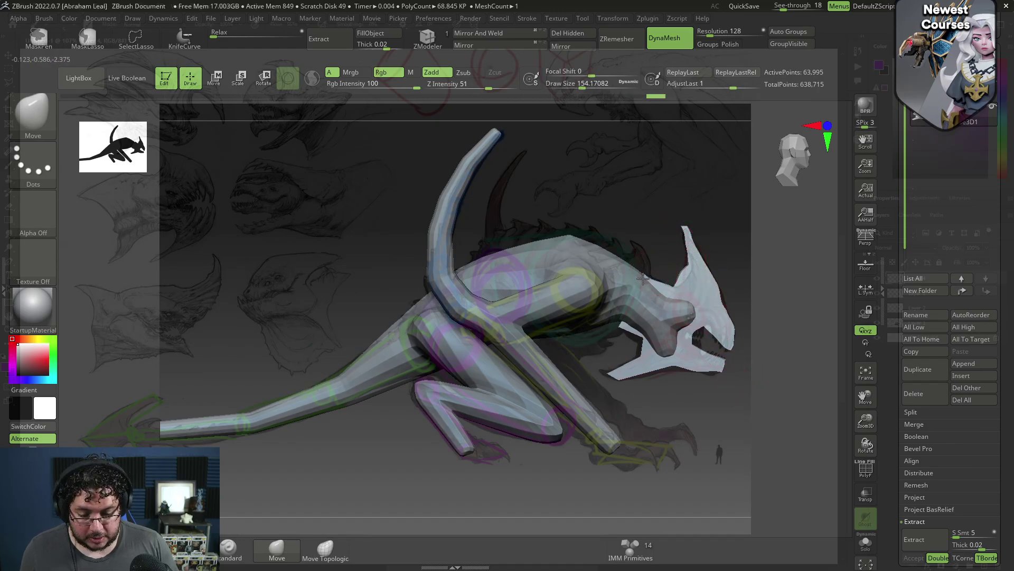
{"action": "mouse_move", "coordinate": [643, 279]}
{"action": "left_mouse_down"}
{"action": "mouse_move", "coordinate": [644, 241]}
{"action": "mouse_move", "coordinate": [623, 211]}
{"action": "left_mouse_up"}
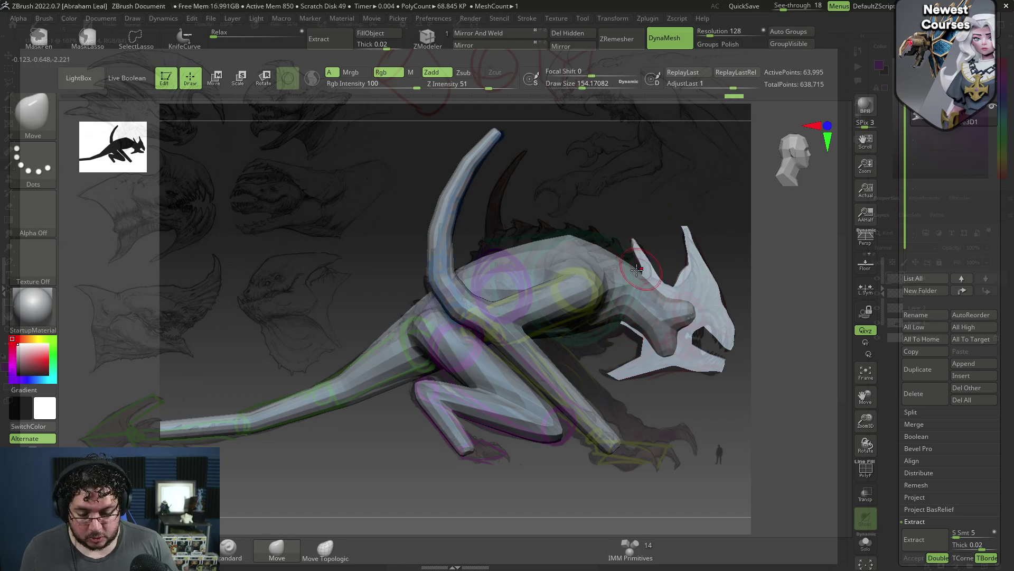
{"action": "mouse_move", "coordinate": [637, 269]}
{"action": "left_mouse_down"}
{"action": "mouse_move", "coordinate": [625, 268]}
{"action": "mouse_move", "coordinate": [653, 280]}
{"action": "left_mouse_up"}
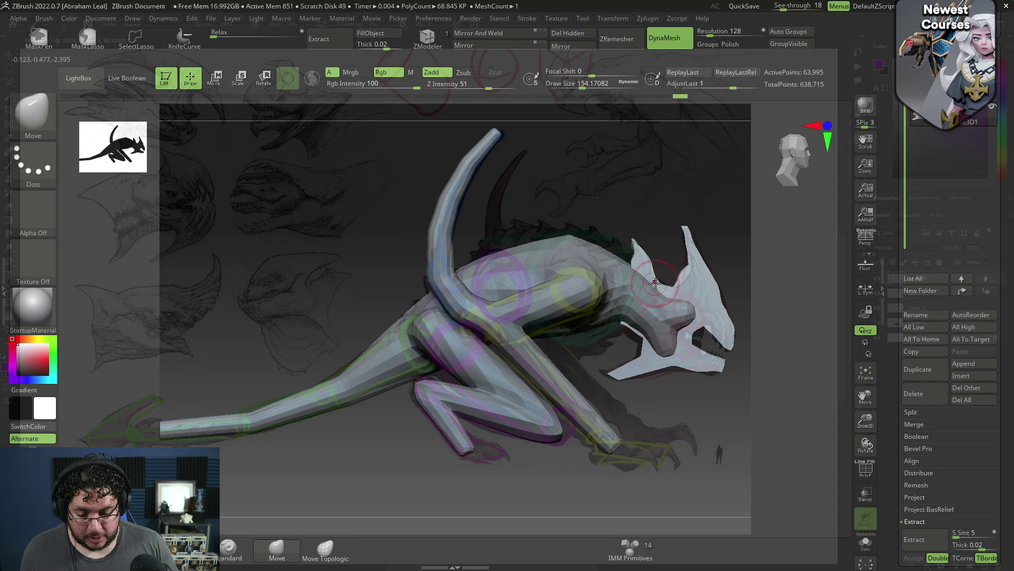
{"action": "left_click_drag", "start_coordinate": [714, 283], "coordinate": [711, 286]}
Set the DynaMesh resolution to 112 and See-through to 11, and realign the model with the concept drawing
{"action": "left_click_drag", "start_coordinate": [777, 348], "coordinate": [476, 391]}
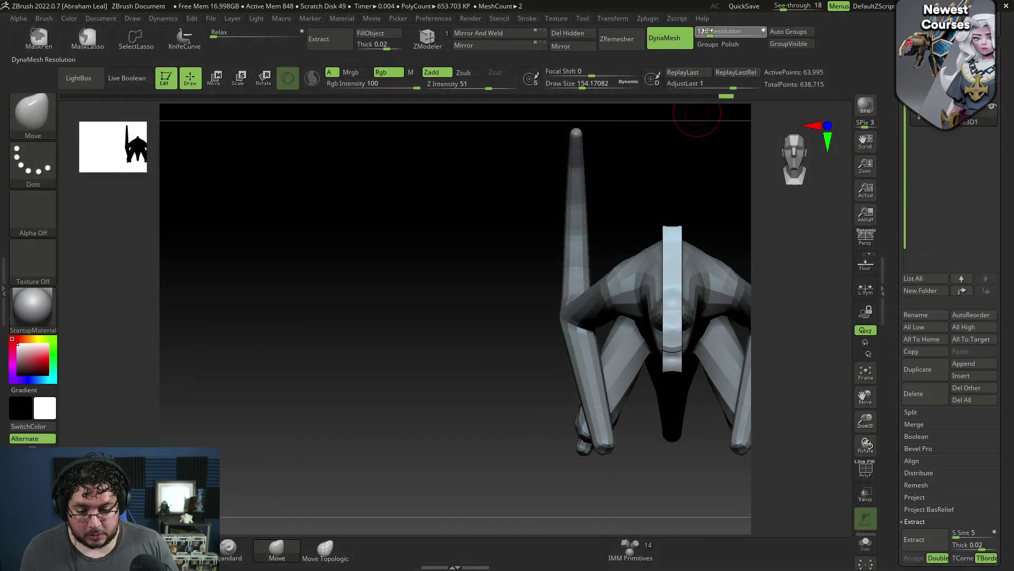
{"action": "left_click", "coordinate": [703, 30]}
{"action": "left_click_drag", "start_coordinate": [784, 9], "coordinate": [772, 9]}
{"action": "left_click_drag", "start_coordinate": [428, 255], "coordinate": [738, 202]}
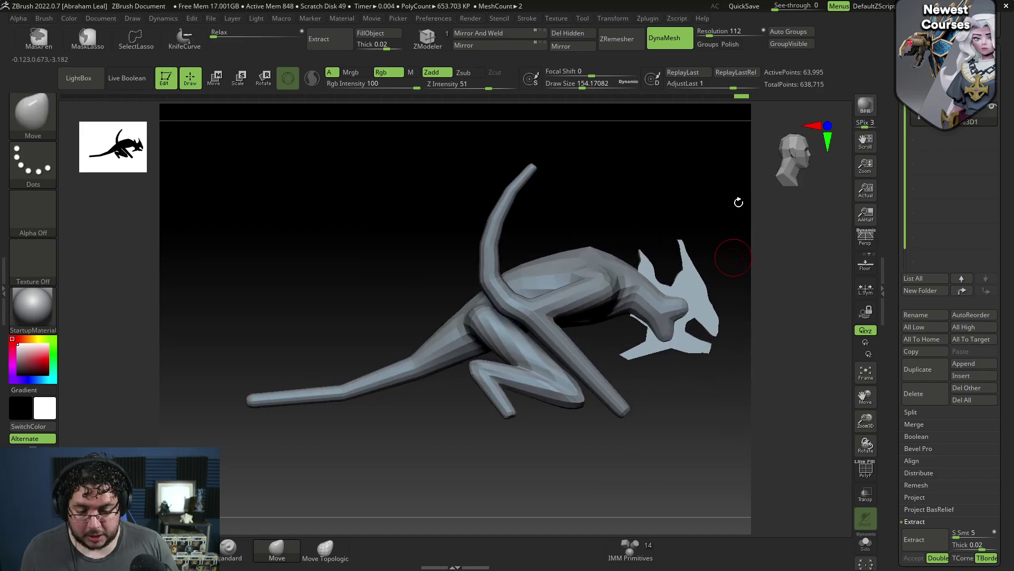
{"action": "left_click_drag", "start_coordinate": [765, 12], "coordinate": [781, 7]}
{"action": "mouse_move", "coordinate": [709, 128]}
{"action": "left_mouse_down"}
{"action": "mouse_move", "coordinate": [661, 190]}
{"action": "mouse_move", "coordinate": [637, 187]}
{"action": "mouse_move", "coordinate": [672, 191]}
{"action": "left_mouse_up"}
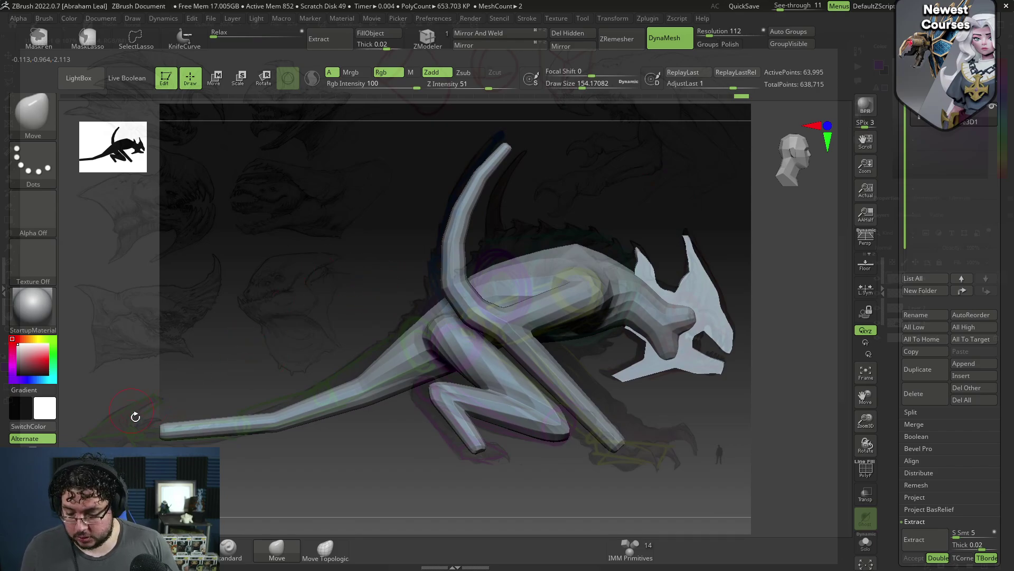
Switch to Photoshop to shift the concept so the whole tail tip shows, and return to ZBrush to realign the model with it
{"action": "key", "text": "alt+Tab"}
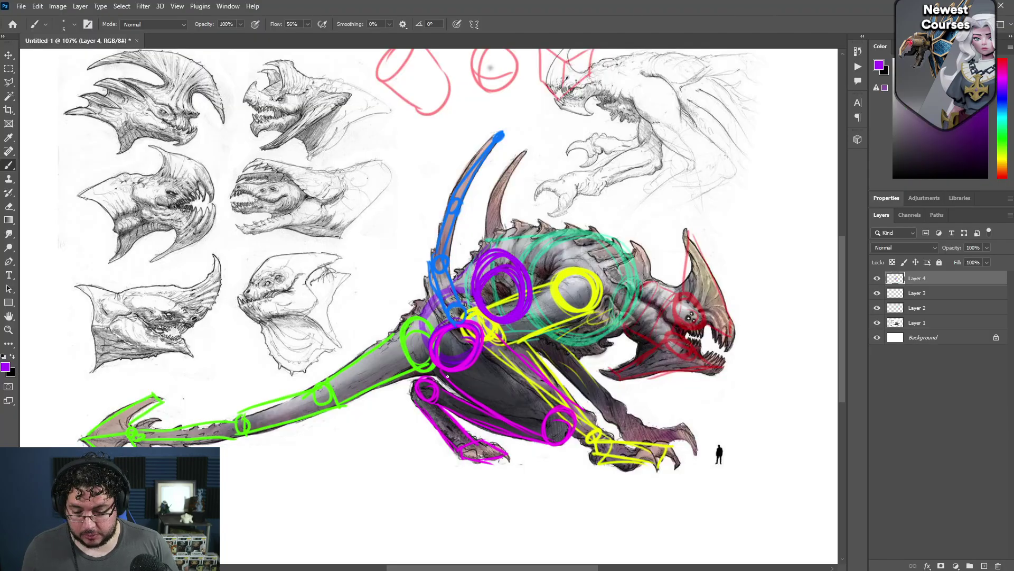
{"action": "left_click_drag", "start_coordinate": [380, 410], "coordinate": [521, 401]}
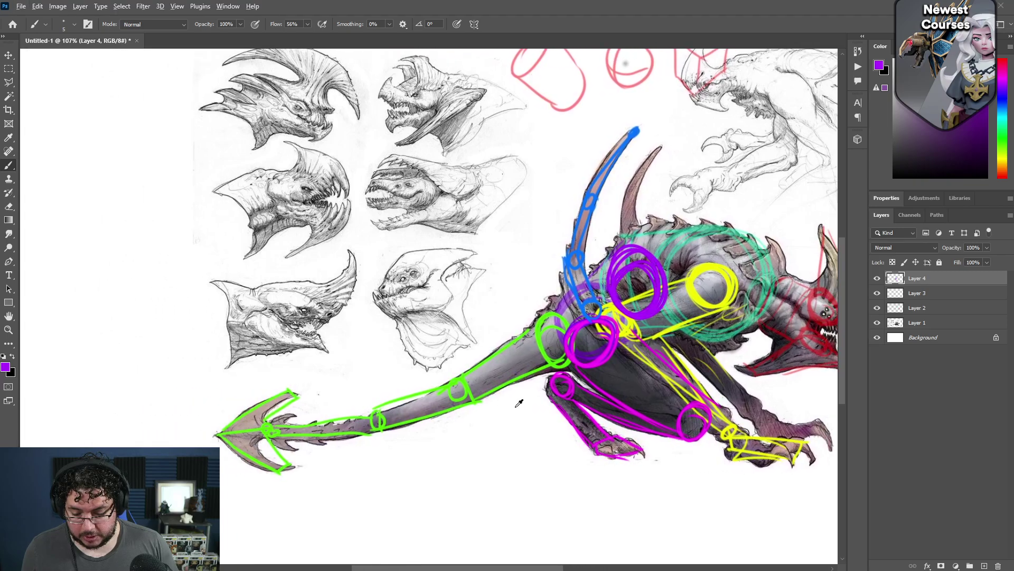
{"action": "key", "text": "alt+Tab"}
{"action": "left_click_drag", "start_coordinate": [349, 439], "coordinate": [468, 435]}
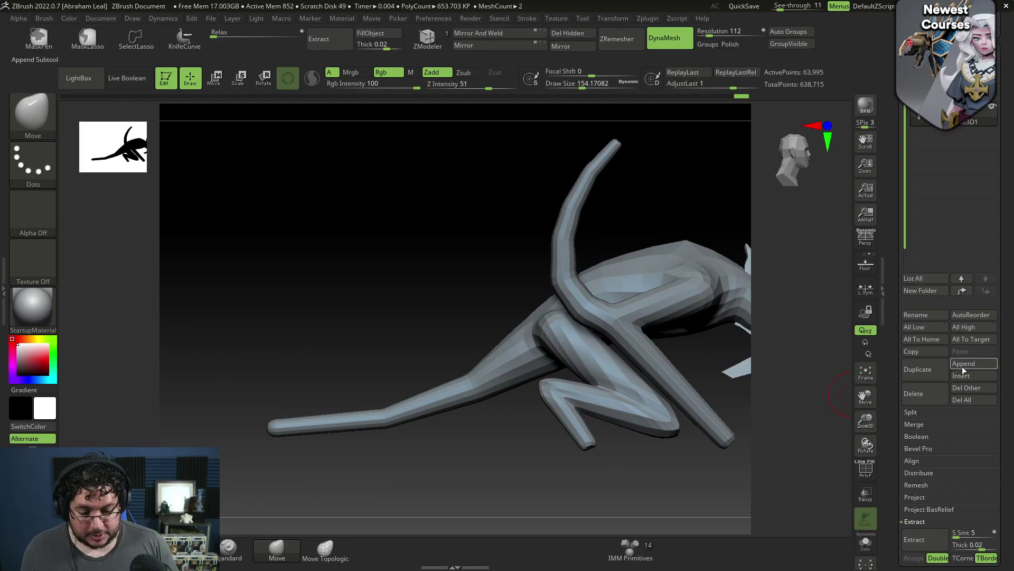
Append another cube as a subtool and move it over the arrow-shaped tail tip in the concept
{"action": "left_click", "coordinate": [962, 365]}
{"action": "left_click", "coordinate": [575, 401]}
{"action": "key", "text": "w"}
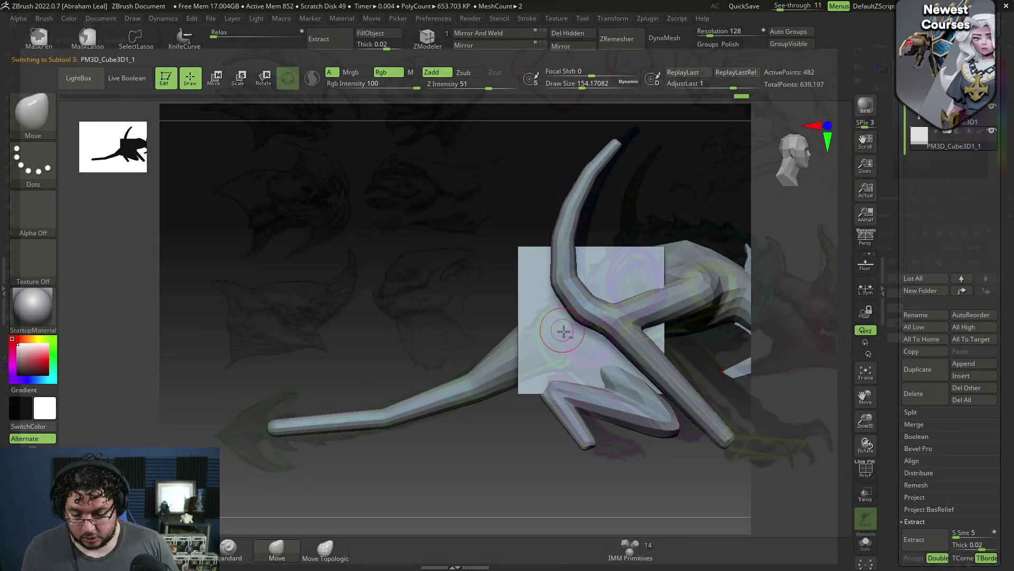
{"action": "left_click_drag", "start_coordinate": [603, 322], "coordinate": [278, 320]}
{"action": "left_click_drag", "start_coordinate": [255, 259], "coordinate": [256, 378]}
Cut the tail cube with the Knife Curve into a barbed arrowhead at the end of the tail
{"action": "key", "text": "q"}
{"action": "mouse_move", "coordinate": [155, 461]}
{"action": "left_mouse_down", "text": "ctrl+shift"}
{"action": "mouse_move", "coordinate": [331, 382]}
{"action": "mouse_move", "coordinate": [432, 309]}
{"action": "left_mouse_up", "text": "ctrl+shift"}
{"action": "mouse_move", "coordinate": [364, 499]}
{"action": "left_mouse_down", "text": "ctrl+shift"}
{"action": "mouse_move", "coordinate": [193, 419]}
{"action": "mouse_move", "coordinate": [155, 419]}
{"action": "left_mouse_up", "text": "ctrl+shift"}
{"action": "mouse_move", "coordinate": [302, 346]}
{"action": "left_mouse_down", "text": "ctrl+shift"}
{"action": "mouse_move", "coordinate": [297, 418]}
{"action": "mouse_move", "coordinate": [269, 417]}
{"action": "mouse_move", "coordinate": [399, 381]}
{"action": "left_mouse_up", "text": "ctrl+shift"}
{"action": "mouse_move", "coordinate": [397, 483]}
{"action": "left_mouse_down", "text": "ctrl+shift"}
{"action": "mouse_move", "coordinate": [261, 434]}
{"action": "mouse_move", "coordinate": [313, 506]}
{"action": "left_mouse_up", "text": "ctrl+shift"}
{"action": "mouse_move", "coordinate": [382, 368]}
{"action": "left_mouse_down", "text": "ctrl+shift"}
{"action": "mouse_move", "coordinate": [304, 420]}
{"action": "mouse_move", "coordinate": [353, 423]}
{"action": "mouse_move", "coordinate": [341, 420]}
{"action": "left_mouse_up", "text": "ctrl+shift"}
{"action": "left_click_drag", "start_coordinate": [417, 463], "coordinate": [296, 431], "text": "ctrl+shift"}
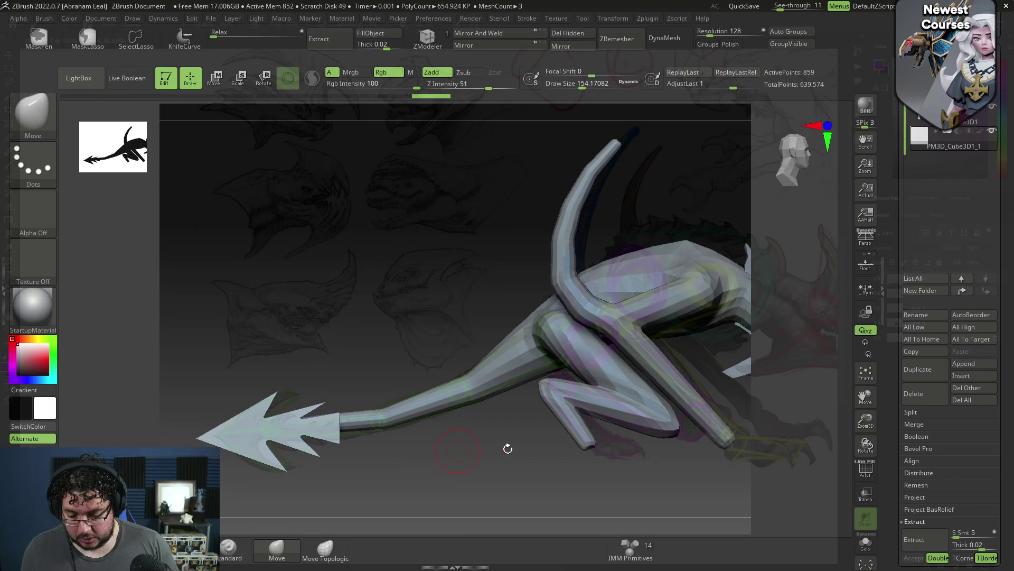
Narrow the arrowhead tail piece from side to side
{"action": "left_click_drag", "start_coordinate": [507, 448], "coordinate": [450, 460]}
{"action": "key", "text": "r"}
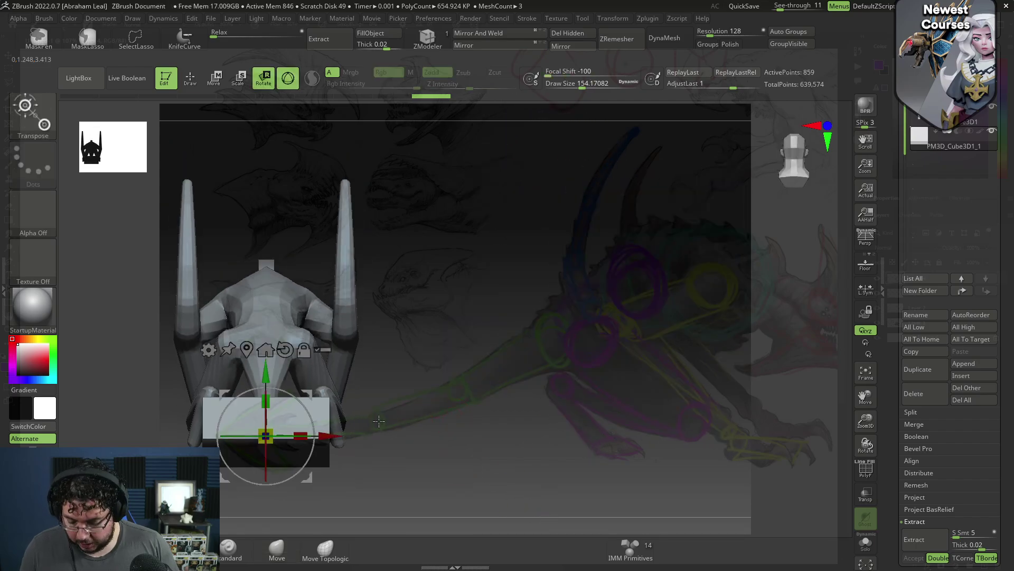
{"action": "left_click_drag", "start_coordinate": [302, 438], "coordinate": [256, 440]}
{"action": "left_click_drag", "start_coordinate": [391, 424], "coordinate": [448, 306]}
Switch to Photoshop to bring the full creature and its head back into view, and return to ZBrush to realign the model
{"action": "key", "text": "alt+Tab"}
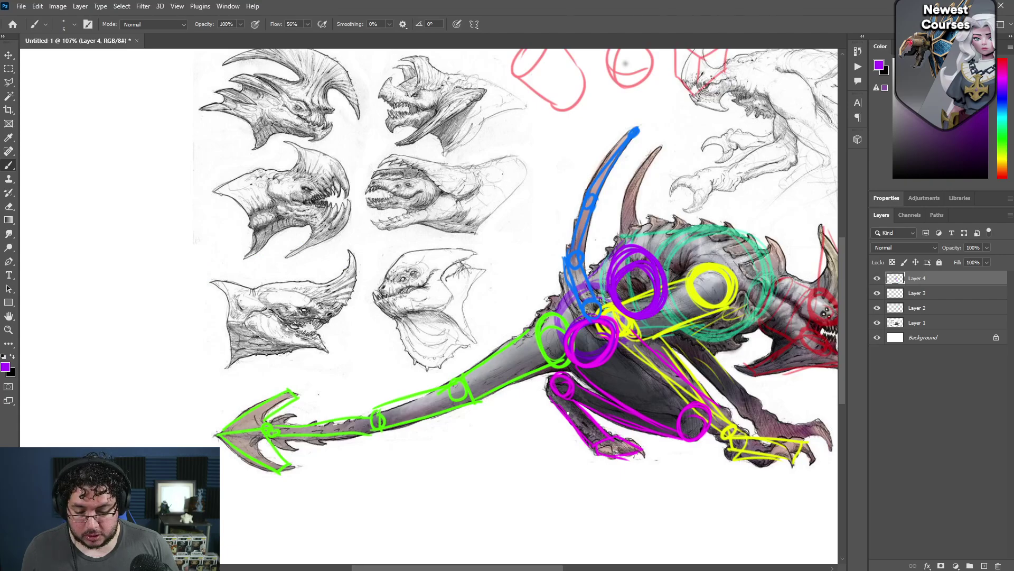
{"action": "left_click_drag", "start_coordinate": [568, 412], "coordinate": [441, 411]}
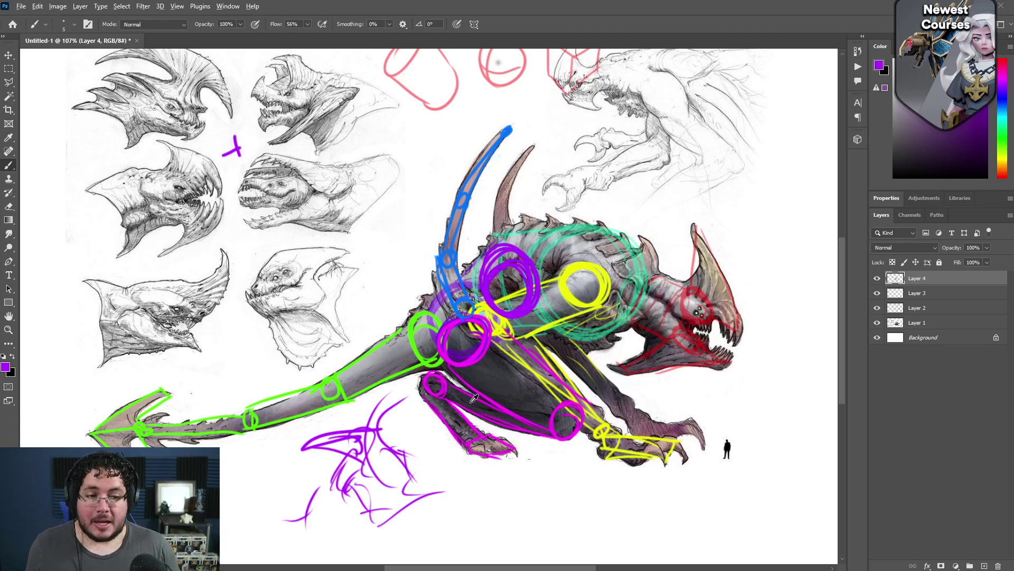
{"action": "key", "text": "alt+Tab"}
{"action": "left_click_drag", "start_coordinate": [476, 475], "coordinate": [378, 488]}
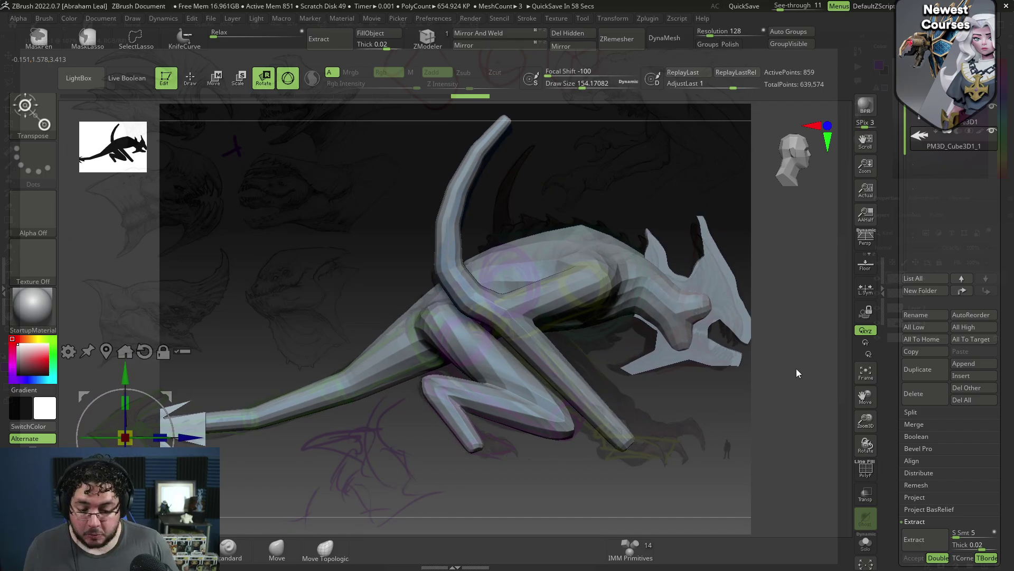
Set See-through to 0 and turn the creature to a three-quarter front view
{"action": "key", "text": "alt+Tab"}
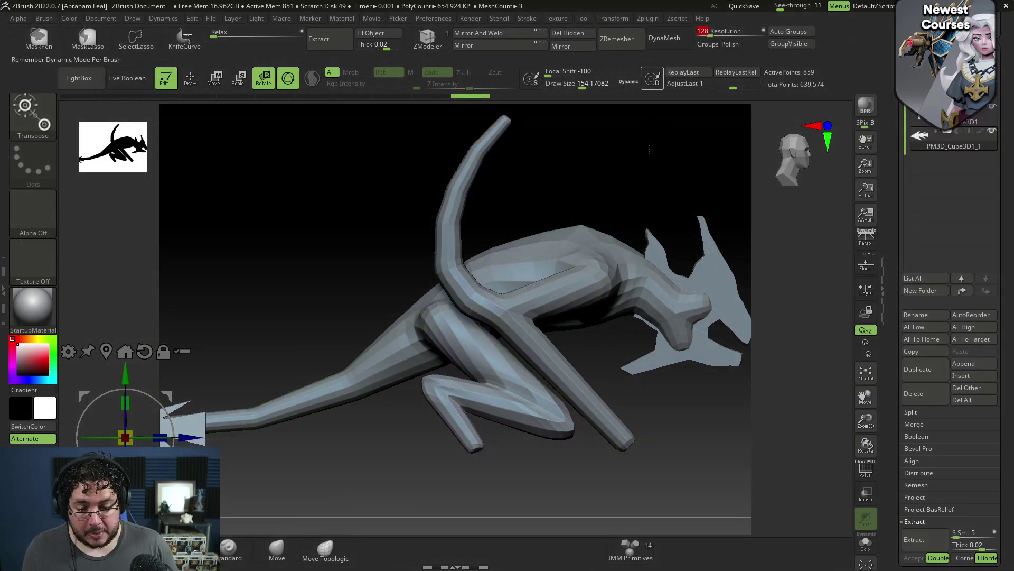
{"action": "left_click_drag", "start_coordinate": [779, 5], "coordinate": [772, 6]}
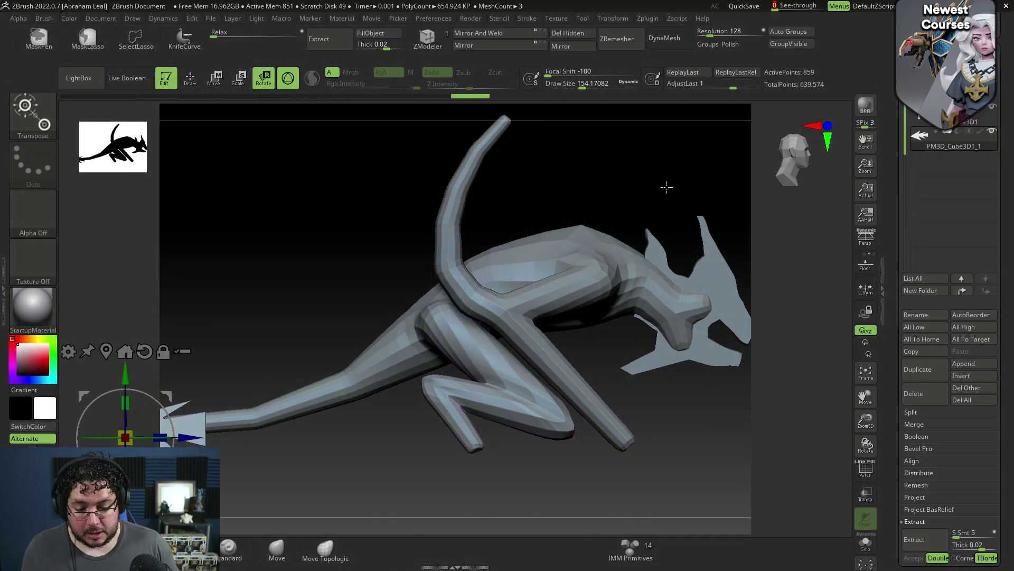
{"action": "left_click_drag", "start_coordinate": [667, 187], "coordinate": [639, 208]}
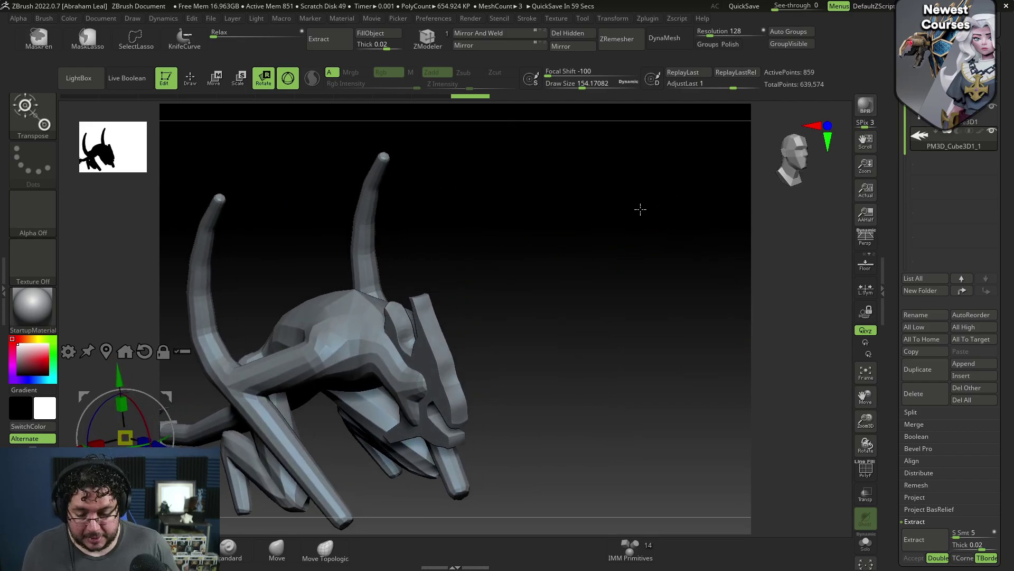
Append a third cube to the creature as a new subtool
{"action": "key", "text": "q"}
{"action": "left_click_drag", "start_coordinate": [622, 286], "coordinate": [588, 280]}
{"action": "left_click_drag", "start_coordinate": [494, 314], "coordinate": [674, 290], "text": "alt"}
{"action": "left_click_drag", "start_coordinate": [585, 312], "coordinate": [653, 312]}
{"action": "left_click", "coordinate": [974, 366]}
{"action": "left_click", "coordinate": [579, 403]}
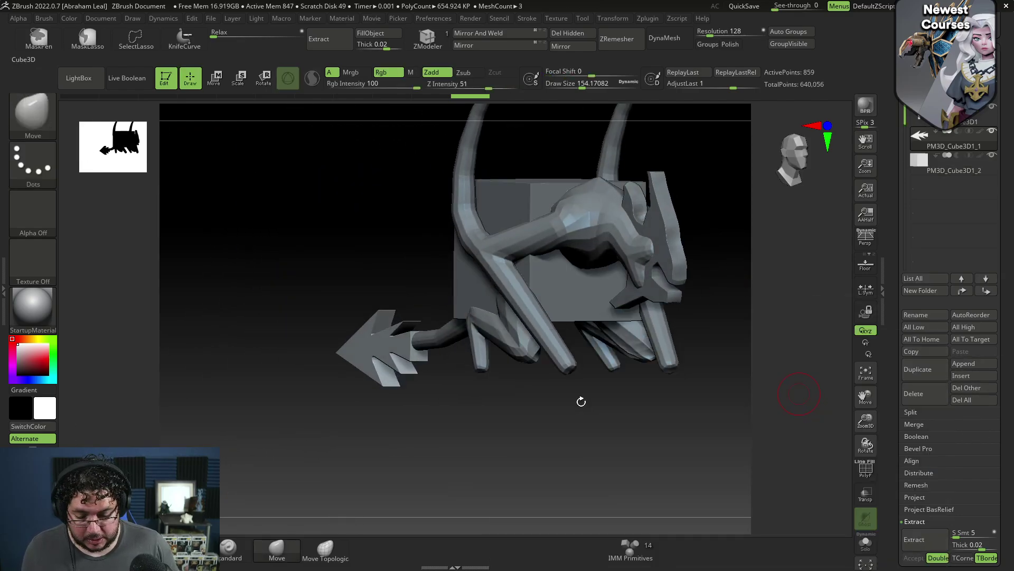
Move the new cube forward and down below the creature's head, and flatten it into a low slab
{"action": "left_click", "coordinate": [574, 288], "text": "alt"}
{"action": "left_click_drag", "start_coordinate": [629, 407], "coordinate": [695, 419], "text": "shift"}
{"action": "key", "text": "w"}
{"action": "left_click_drag", "start_coordinate": [530, 417], "coordinate": [356, 457], "text": "alt"}
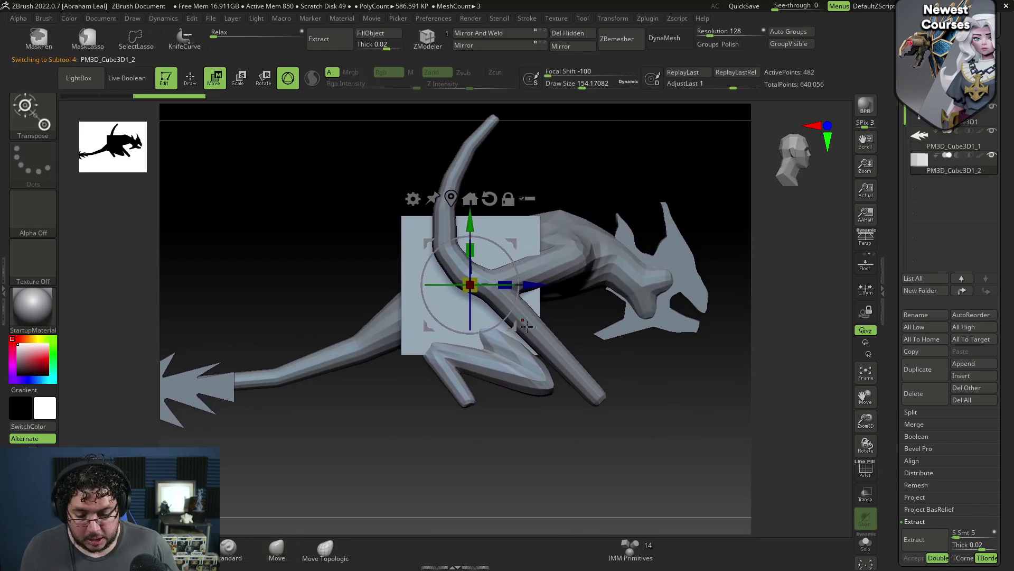
{"action": "left_click_drag", "start_coordinate": [533, 285], "coordinate": [649, 285]}
{"action": "left_click_drag", "start_coordinate": [586, 250], "coordinate": [588, 322]}
{"action": "left_click_drag", "start_coordinate": [657, 390], "coordinate": [591, 388]}
{"action": "left_click_drag", "start_coordinate": [587, 227], "coordinate": [599, 339]}
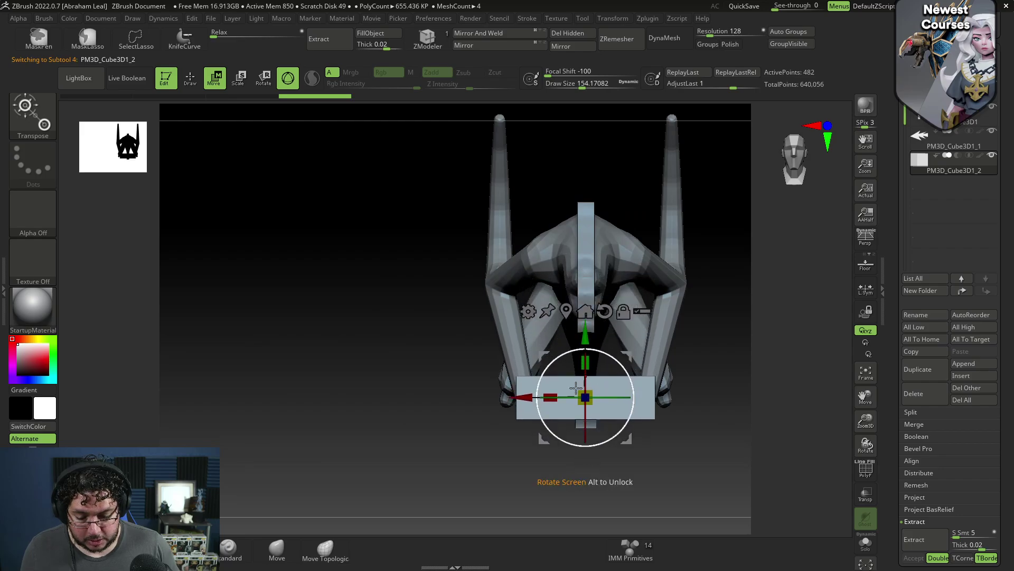
Narrow the slab from side to side and place it under one of the creature's front legs as a foot
{"action": "left_click_drag", "start_coordinate": [550, 398], "coordinate": [602, 399]}
{"action": "left_click_drag", "start_coordinate": [523, 395], "coordinate": [583, 397]}
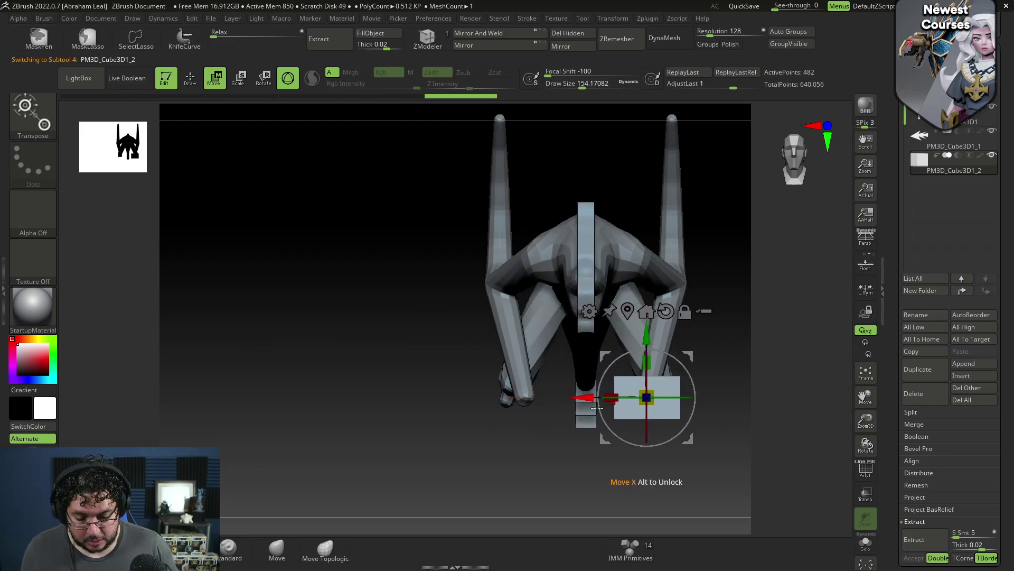
{"action": "left_click_drag", "start_coordinate": [711, 390], "coordinate": [540, 417]}
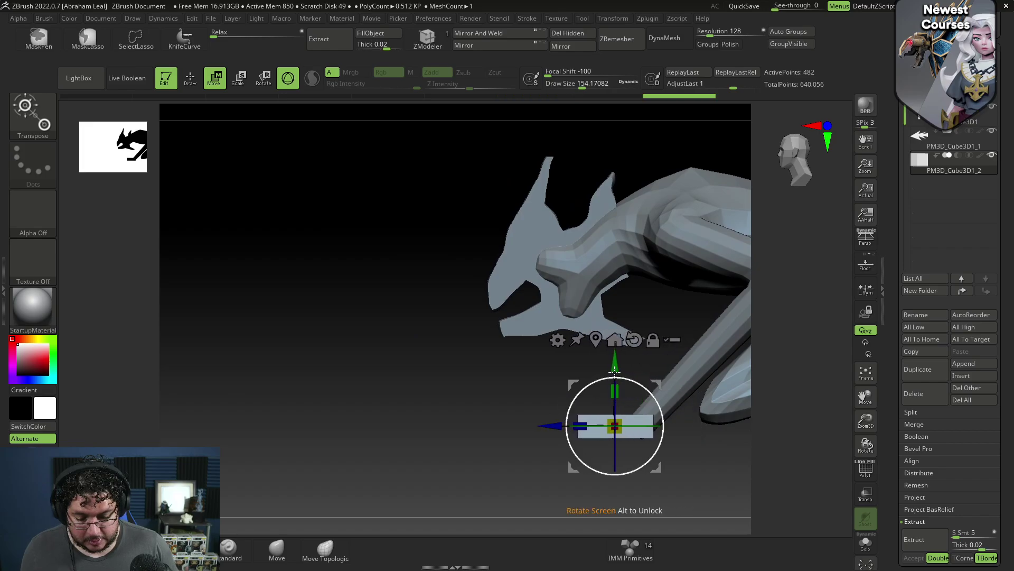
{"action": "left_click_drag", "start_coordinate": [615, 364], "coordinate": [615, 366]}
{"action": "left_click_drag", "start_coordinate": [559, 388], "coordinate": [551, 454]}
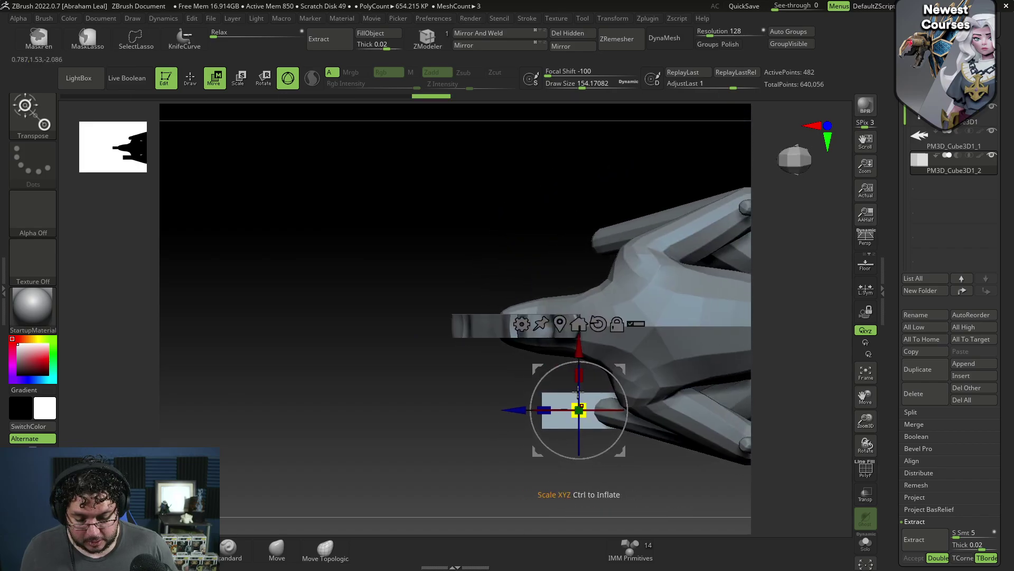
{"action": "mouse_move", "coordinate": [580, 376]}
{"action": "left_mouse_down"}
{"action": "mouse_move", "coordinate": [585, 353]}
{"action": "mouse_move", "coordinate": [645, 452]}
{"action": "mouse_move", "coordinate": [687, 453]}
{"action": "mouse_move", "coordinate": [588, 407]}
{"action": "left_mouse_up"}
Duplicate the foot slab and place the copy further back for the hind leg on the same side
{"action": "key", "text": "q"}
{"action": "key", "text": "w"}
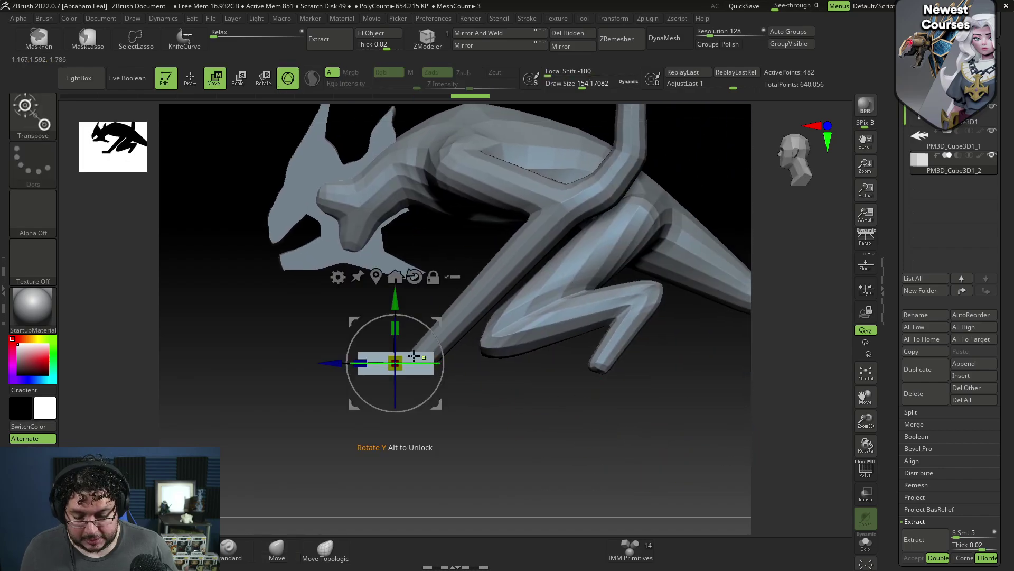
{"action": "left_click_drag", "start_coordinate": [361, 363], "coordinate": [535, 362], "text": "ctrl"}
{"action": "left_click_drag", "start_coordinate": [503, 457], "coordinate": [679, 220]}
Rotate the hind foot slab slightly outward and adjust its position under the end of the hind leg
{"action": "left_click_drag", "start_coordinate": [515, 367], "coordinate": [540, 347]}
{"action": "left_click_drag", "start_coordinate": [638, 334], "coordinate": [640, 337]}
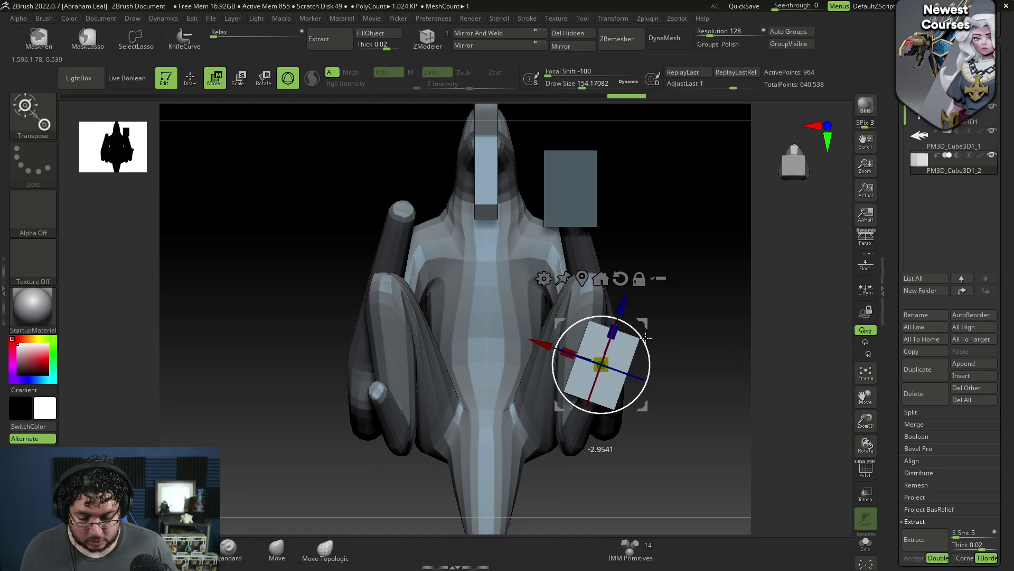
{"action": "left_click_drag", "start_coordinate": [541, 345], "coordinate": [571, 358]}
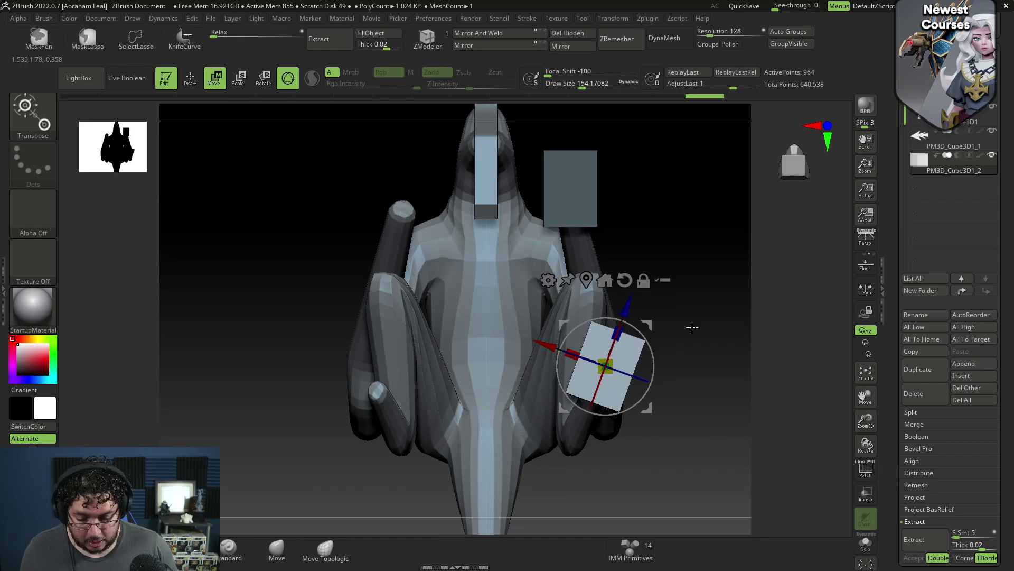
{"action": "left_click_drag", "start_coordinate": [690, 324], "coordinate": [570, 314]}
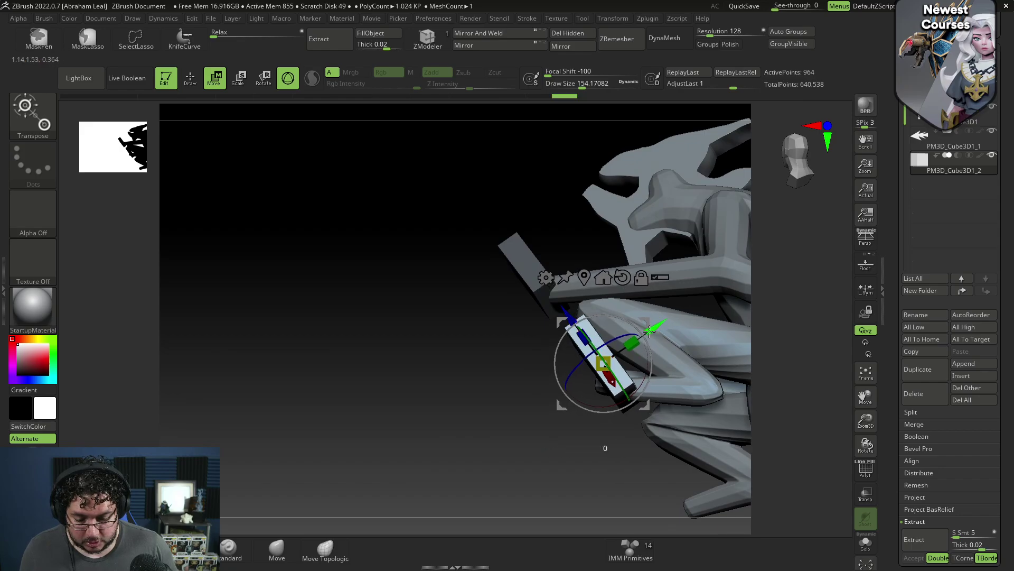
{"action": "left_click_drag", "start_coordinate": [654, 327], "coordinate": [651, 329]}
{"action": "mouse_move", "coordinate": [592, 440]}
{"action": "left_mouse_down"}
{"action": "mouse_move", "coordinate": [516, 438]}
{"action": "mouse_move", "coordinate": [473, 312]}
{"action": "mouse_move", "coordinate": [528, 480]}
{"action": "mouse_move", "coordinate": [567, 494]}
{"action": "mouse_move", "coordinate": [661, 459]}
{"action": "mouse_move", "coordinate": [661, 421]}
{"action": "mouse_move", "coordinate": [684, 356]}
{"action": "left_mouse_up"}
{"action": "key", "text": "q"}
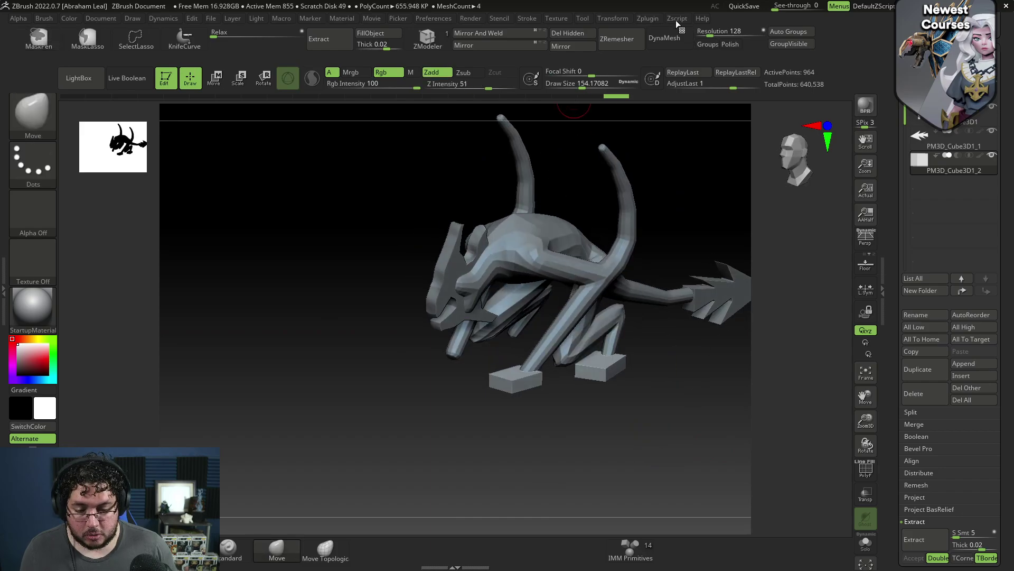
Mirror the foot slabs to the creature's other side with the SubTool Master plugin
{"action": "left_click", "coordinate": [646, 17]}
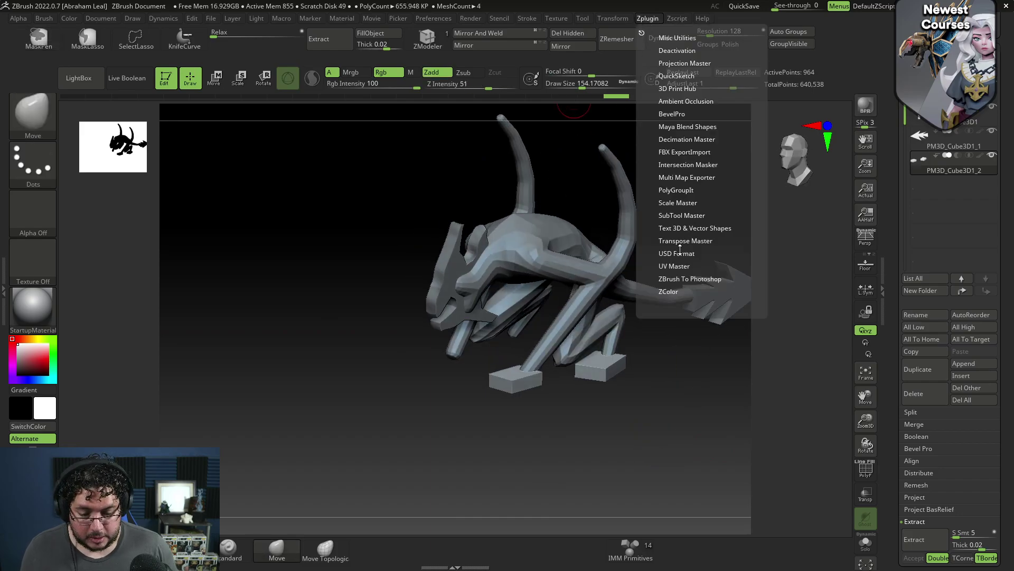
{"action": "left_click", "coordinate": [680, 215]}
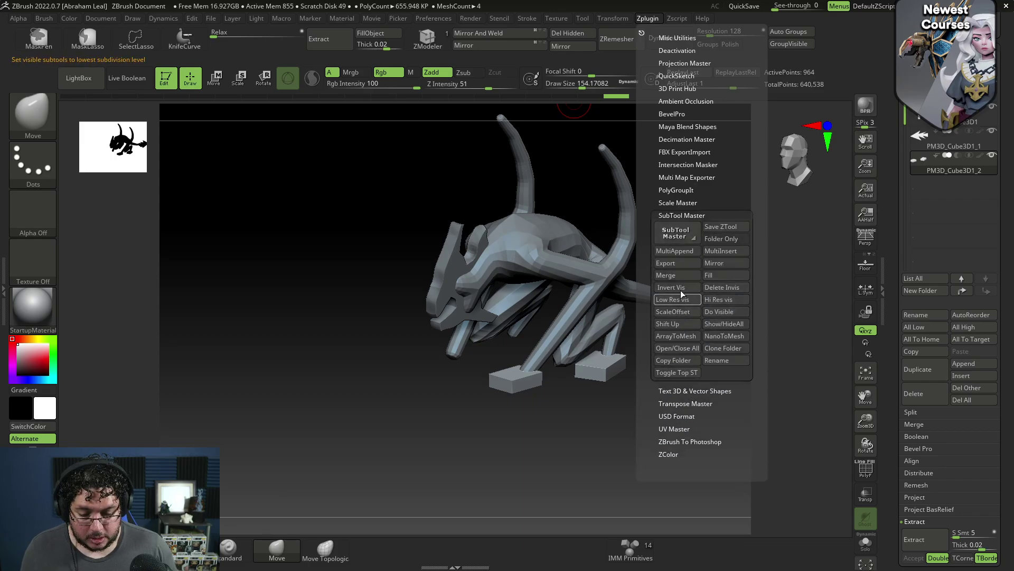
{"action": "left_click", "coordinate": [724, 264]}
{"action": "left_click", "coordinate": [448, 269]}
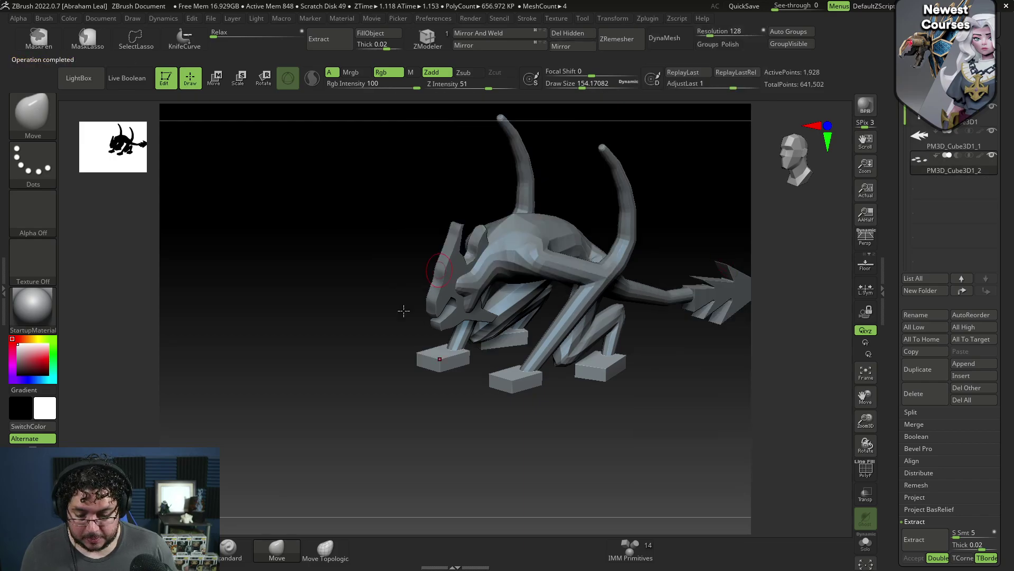
Merge all visible subtools into a single tool and make the merged creature the active tool
{"action": "left_click_drag", "start_coordinate": [403, 311], "coordinate": [803, 315]}
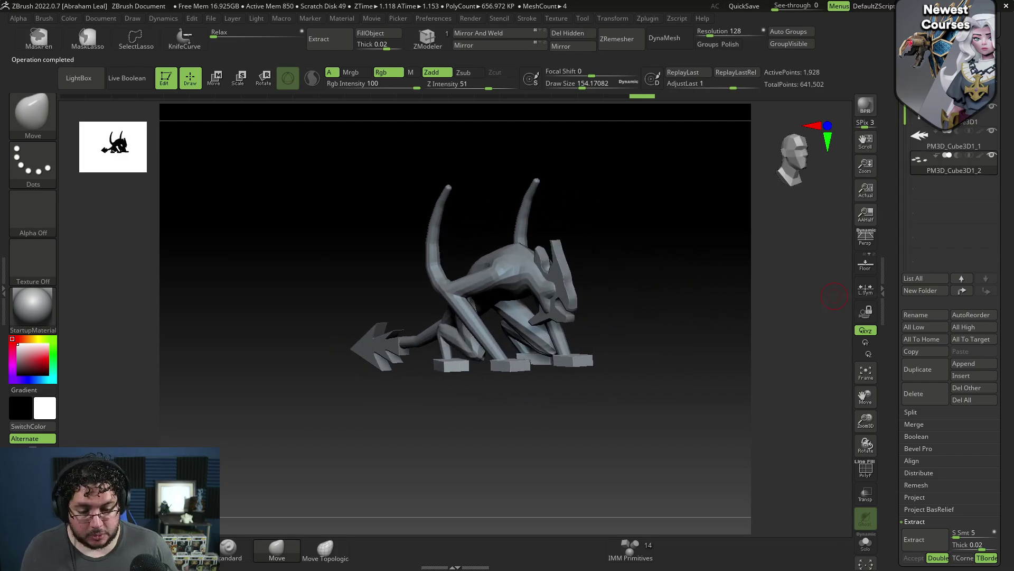
{"action": "left_click", "coordinate": [924, 48]}
{"action": "scroll", "coordinate": [936, 317], "scroll_direction": "up", "scroll_amount": 5}
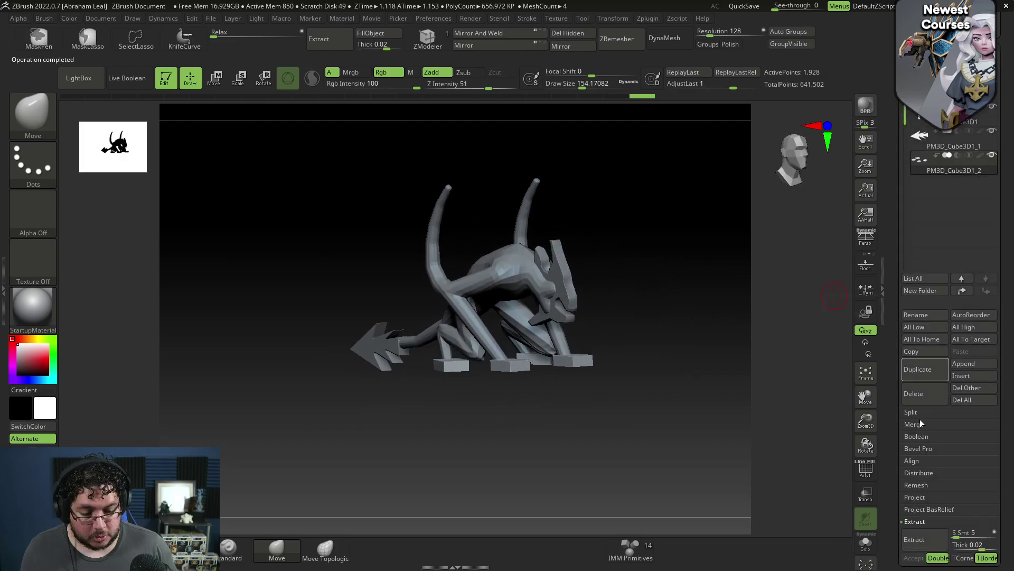
{"action": "left_click", "coordinate": [928, 449]}
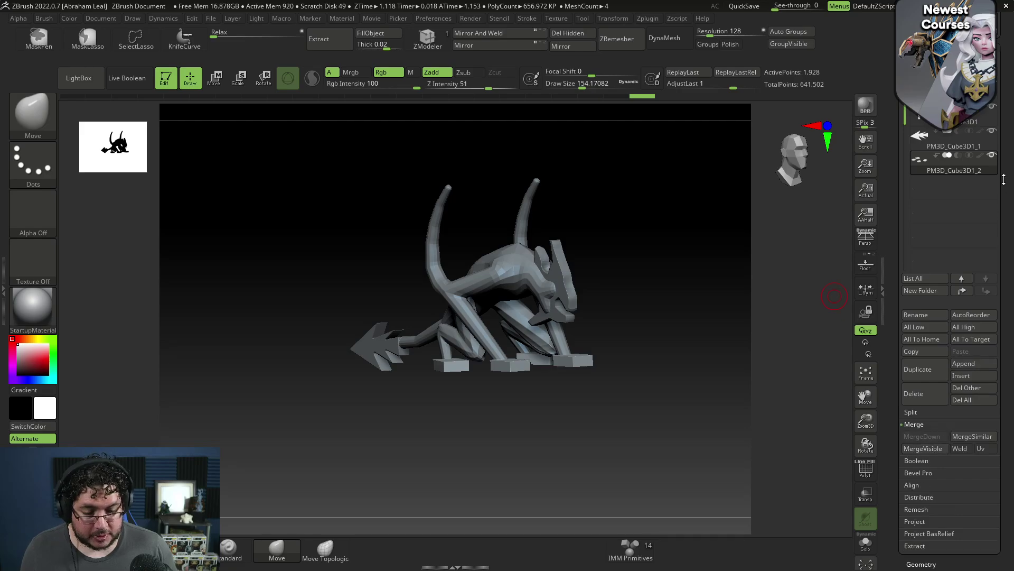
{"action": "left_click", "coordinate": [975, 186]}
{"action": "left_click_drag", "start_coordinate": [668, 283], "coordinate": [661, 353]}
Switch to Photoshop and hide Layer 4, Layer 3 and Layer 2 to leave only the concept art on view
{"action": "key", "text": "alt+Tab"}
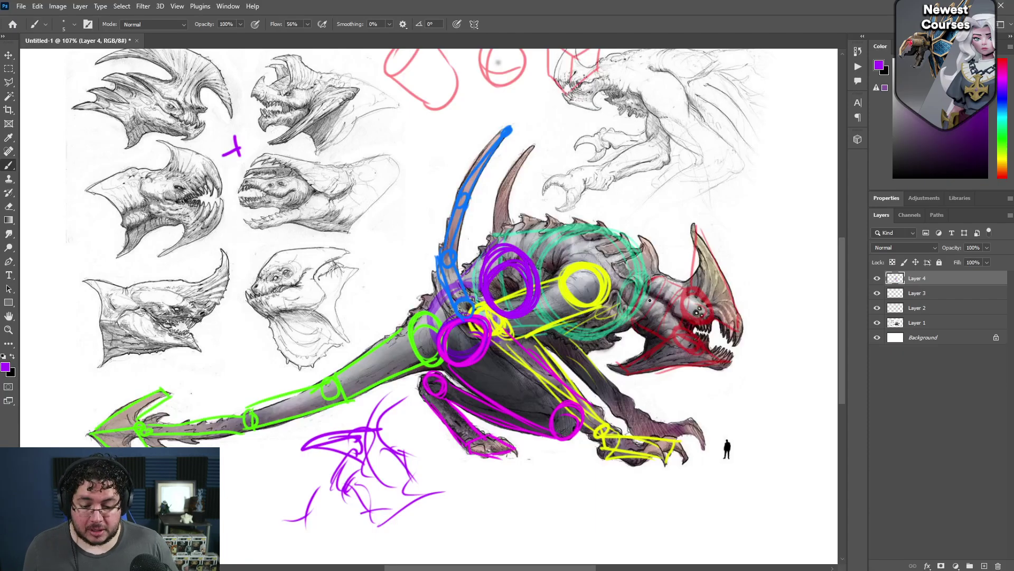
{"action": "left_click_drag", "start_coordinate": [877, 278], "coordinate": [877, 293]}
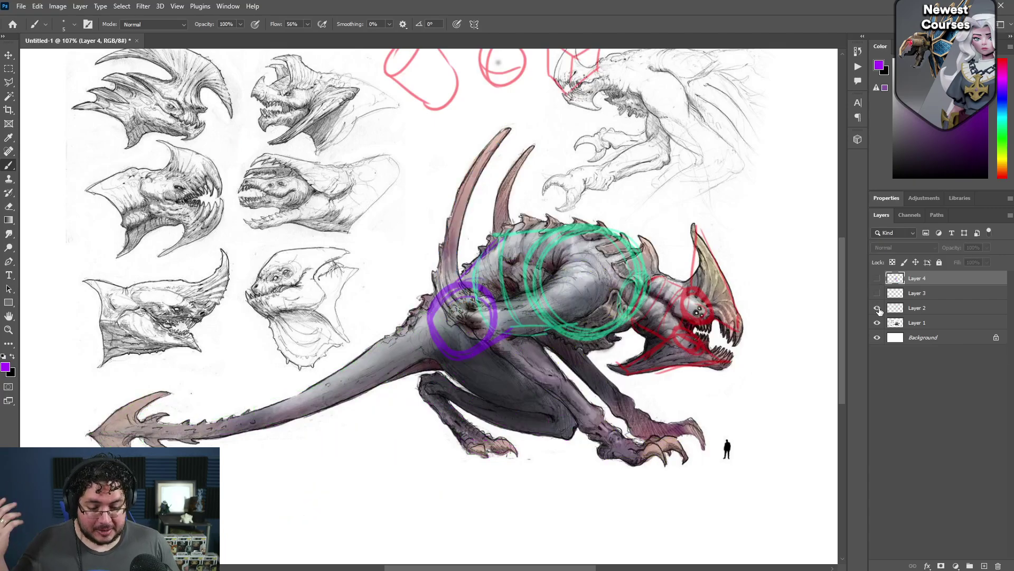
{"action": "left_click", "coordinate": [877, 308]}
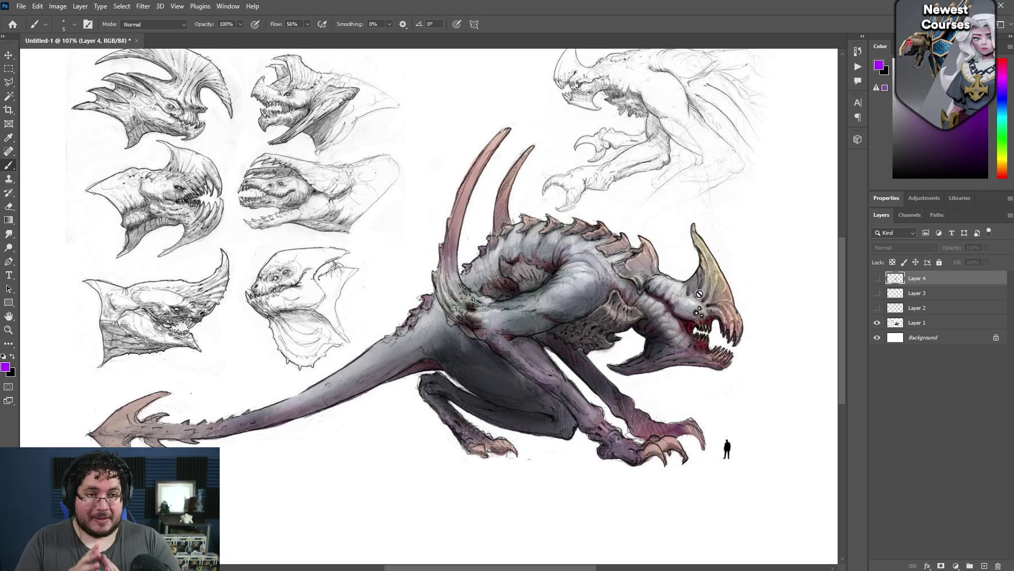
Return to ZBrush and view the merged creature from both sides
{"action": "key", "text": "alt+Tab"}
{"action": "left_click_drag", "start_coordinate": [699, 290], "coordinate": [650, 274]}
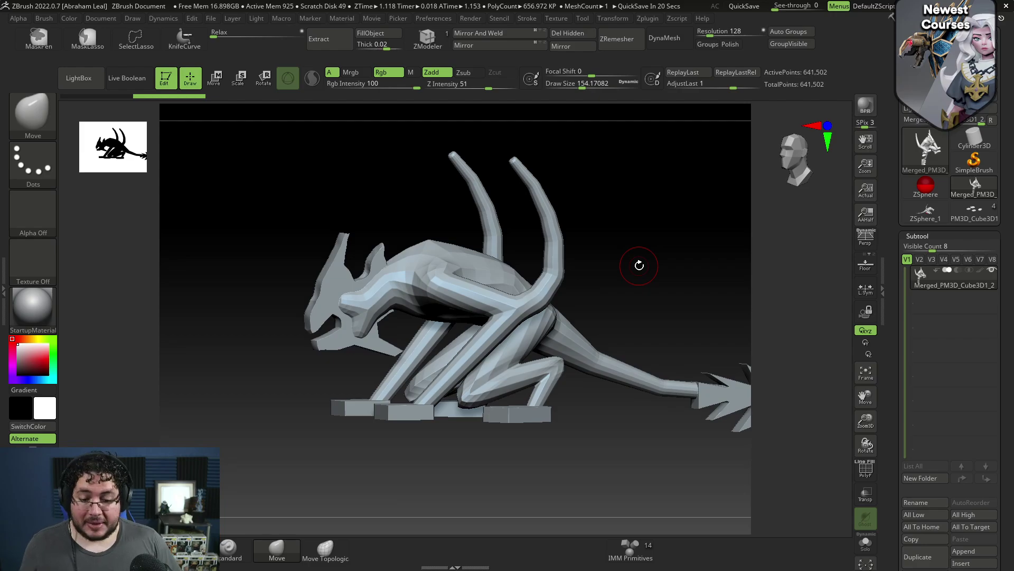
{"action": "left_click_drag", "start_coordinate": [640, 265], "coordinate": [706, 265]}
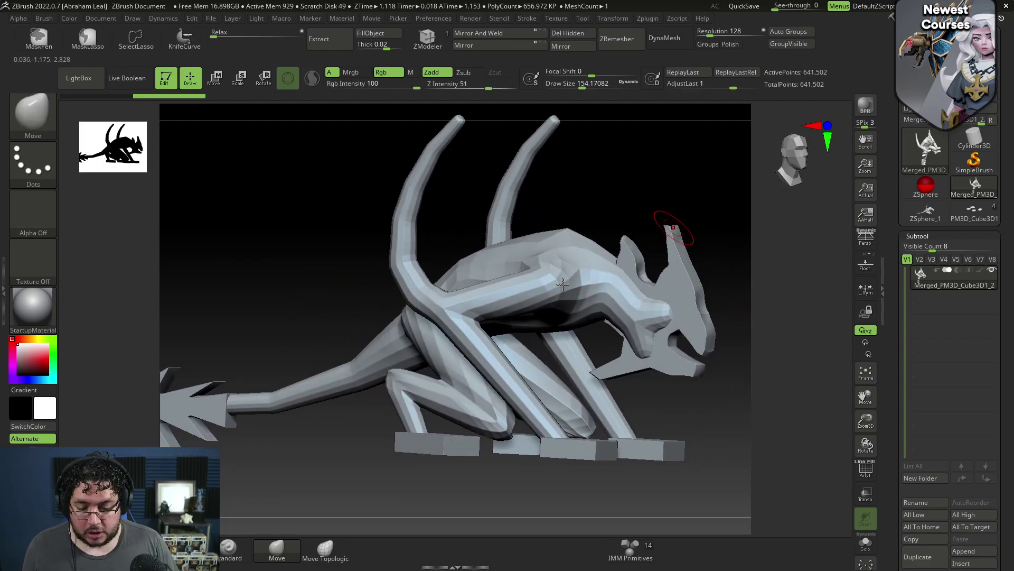
{"action": "key", "text": "alt+Tab"}
{"action": "key", "text": "alt+Tab"}
{"action": "left_click", "coordinate": [637, 211]}
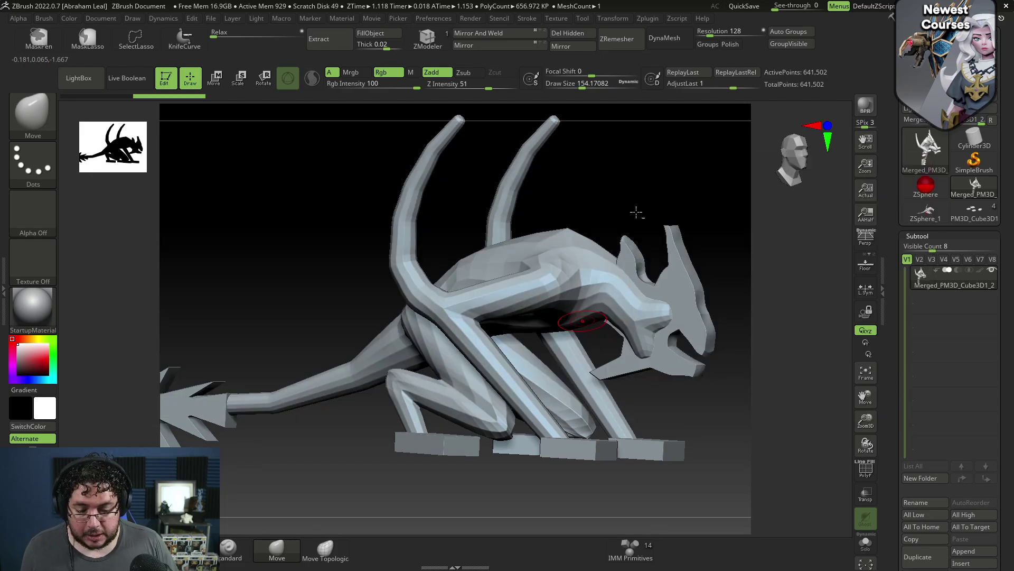
Switch to the browser, preview the humanoid, dragon-like and spiky red creature concepts, and return to ZBrush to view the whole model
{"action": "key", "text": "alt+Tab"}
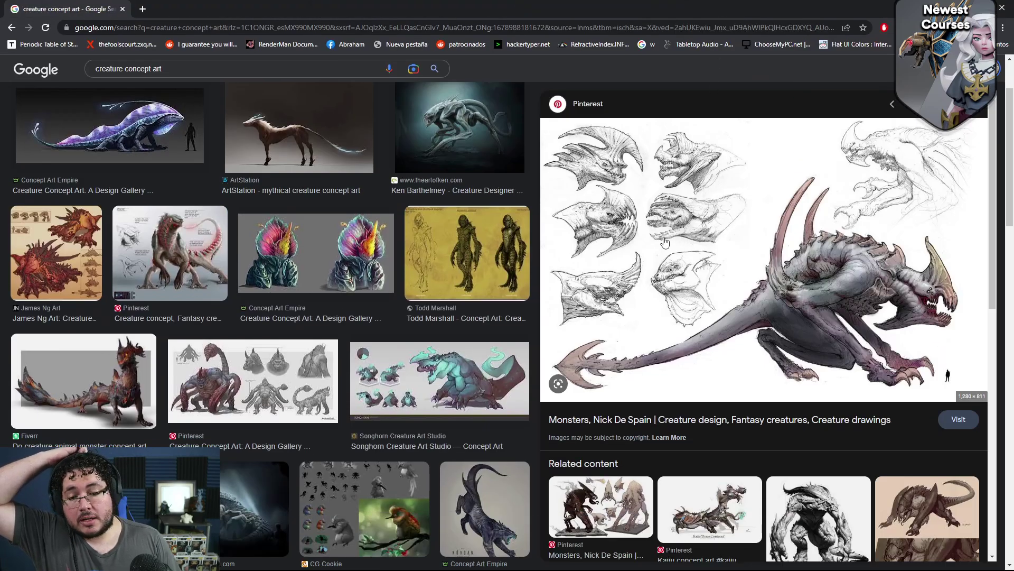
{"action": "left_click", "coordinate": [488, 245]}
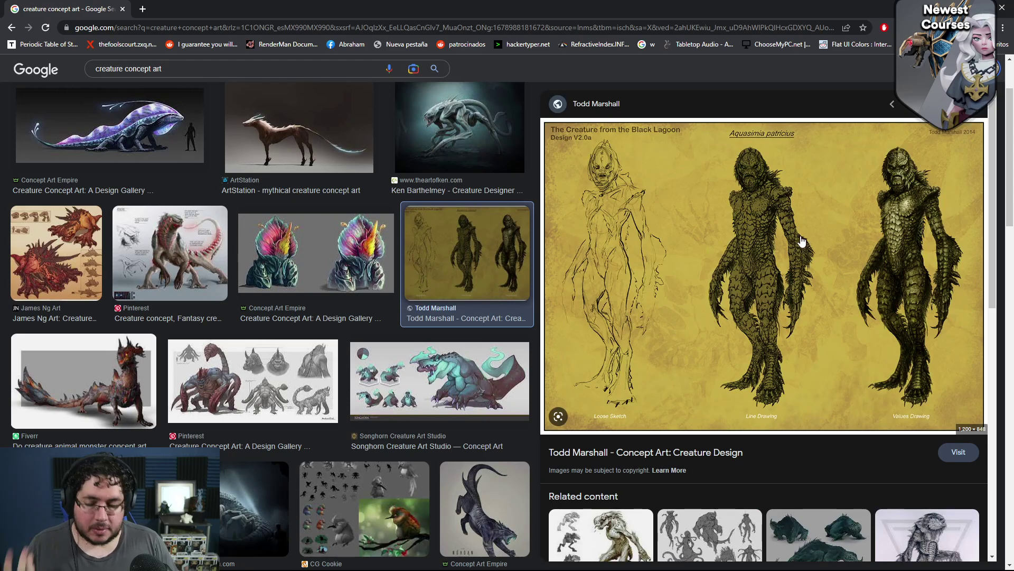
{"action": "left_click", "coordinate": [74, 397]}
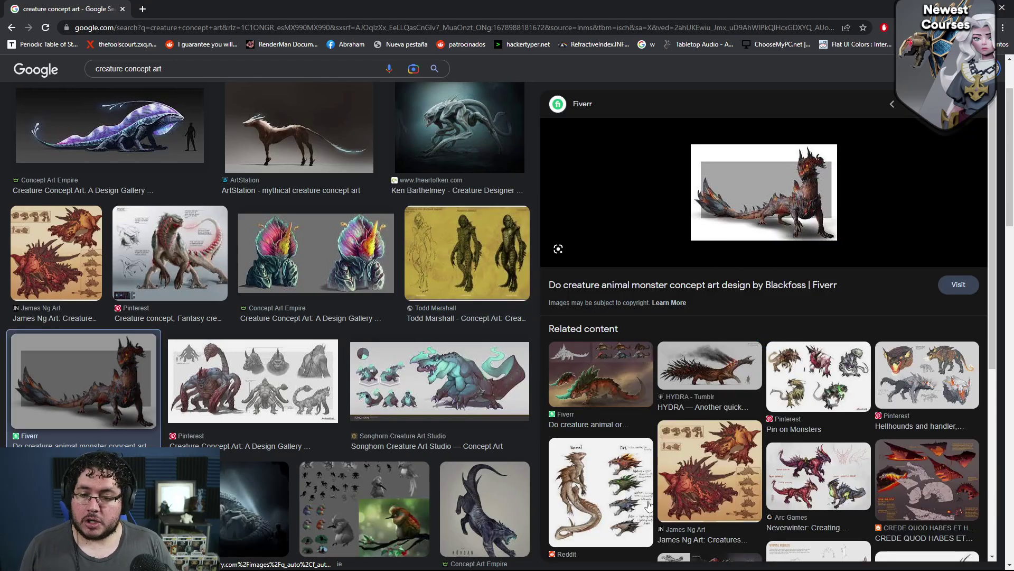
{"action": "left_click", "coordinate": [662, 502]}
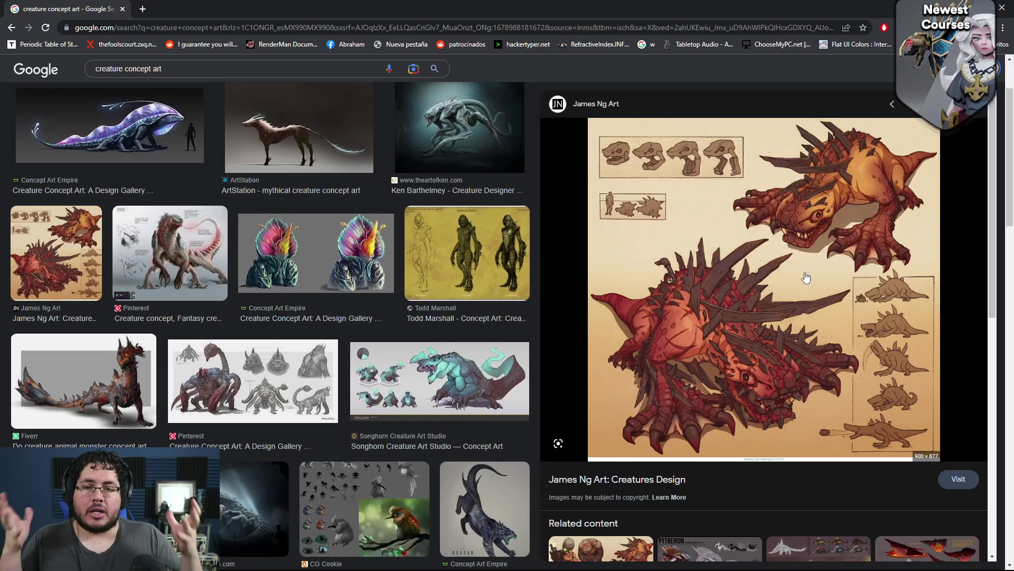
{"action": "key", "text": "alt+Tab"}
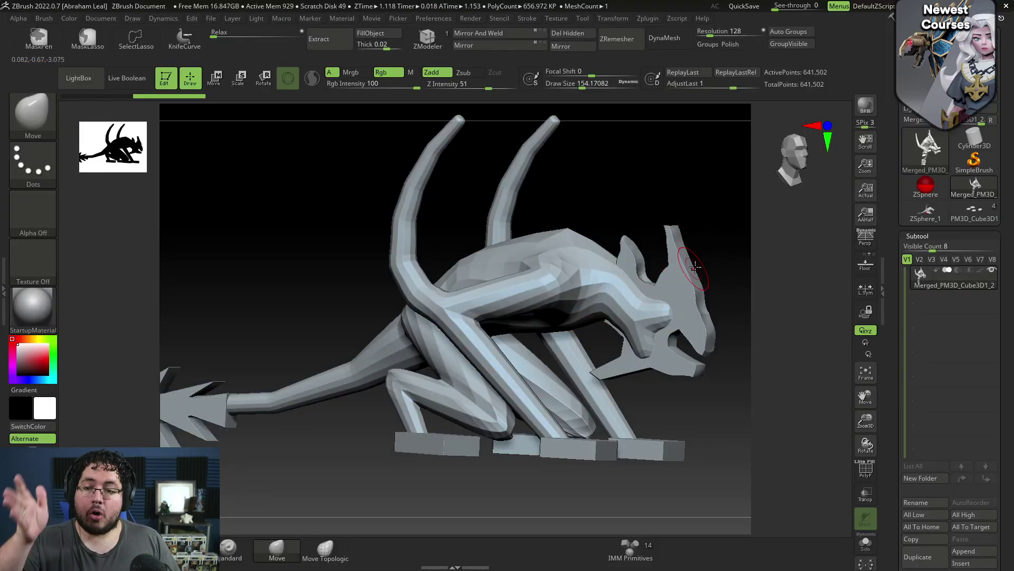
{"action": "left_click_drag", "start_coordinate": [713, 275], "coordinate": [806, 236]}
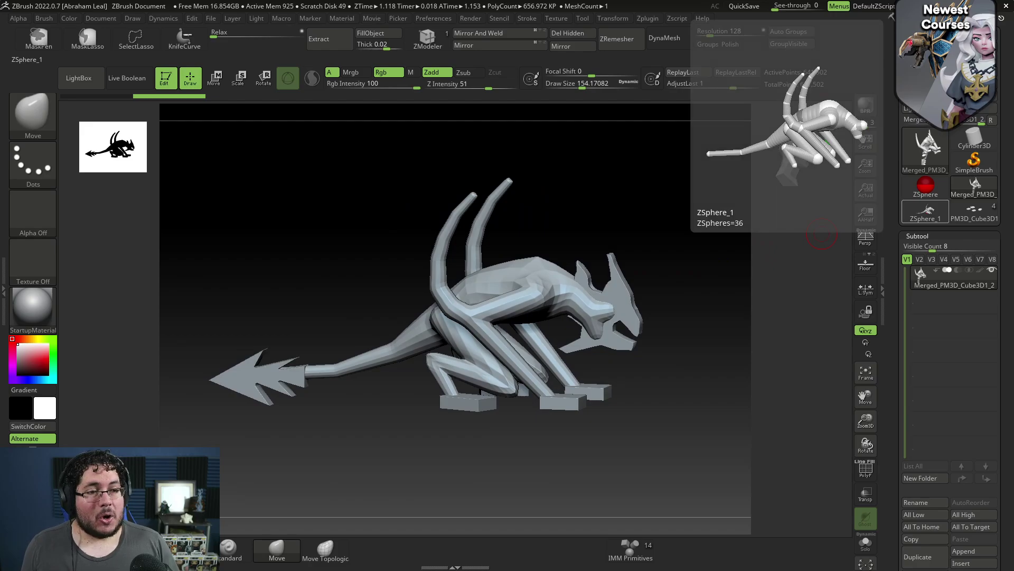